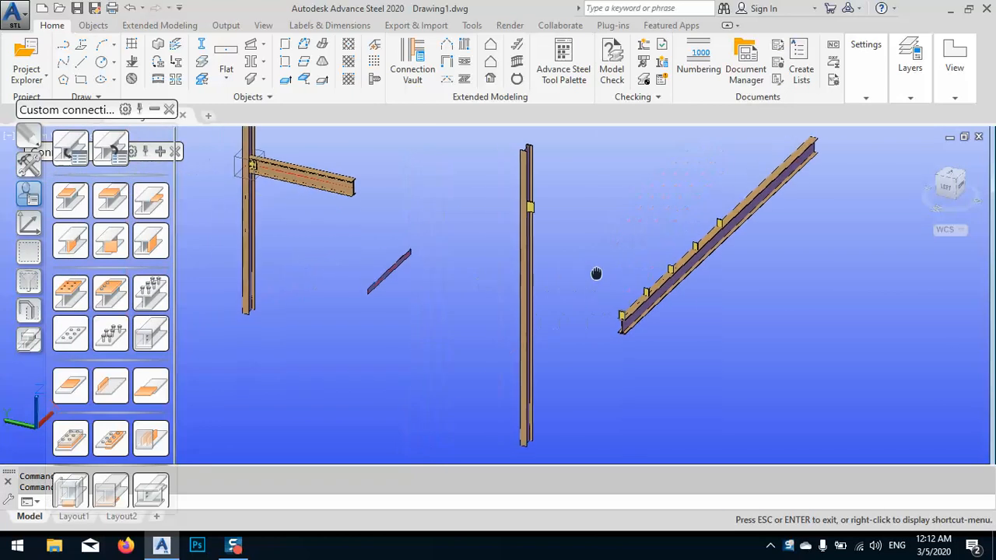
key(Escape)
scroll(457, 287, down, 2)
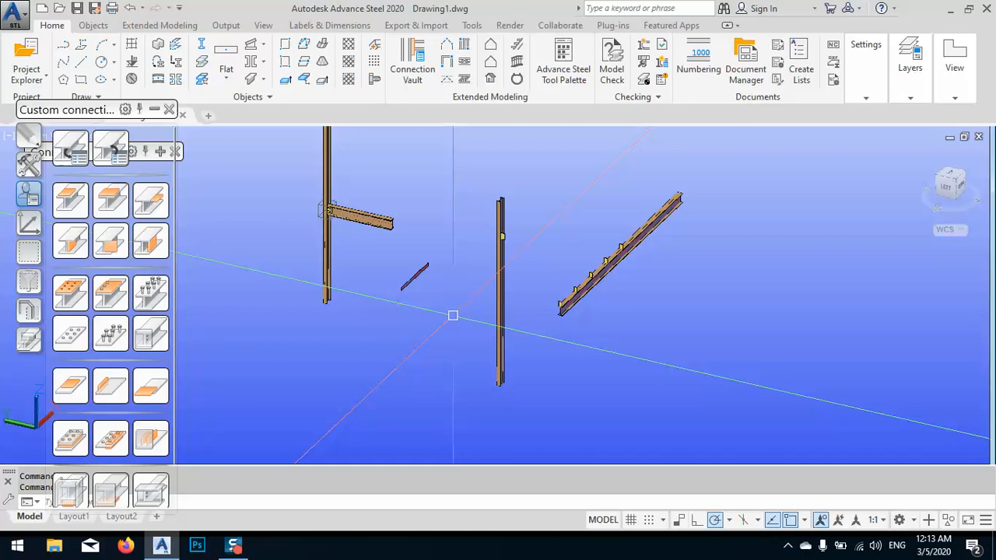
middle_drag(451, 309, 431, 303)
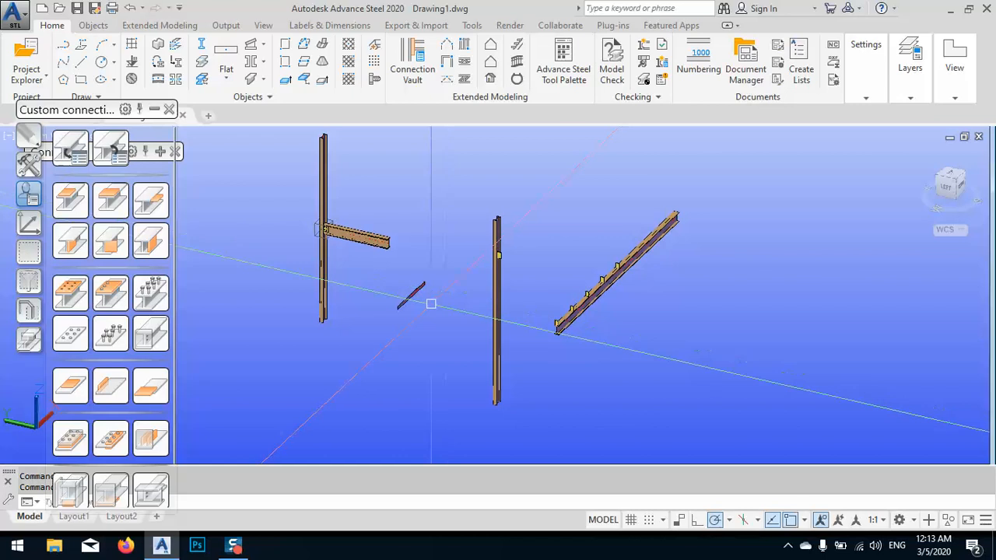
scroll(406, 298, up, 5)
scroll(408, 302, down, 5)
scroll(411, 304, up, 2)
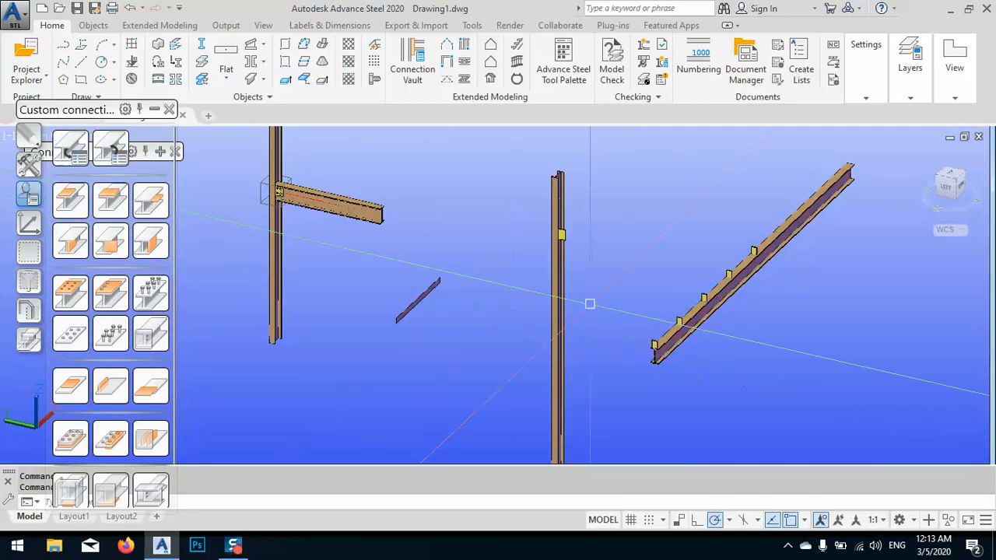
middle_drag(584, 305, 471, 346)
scroll(467, 211, down, 2)
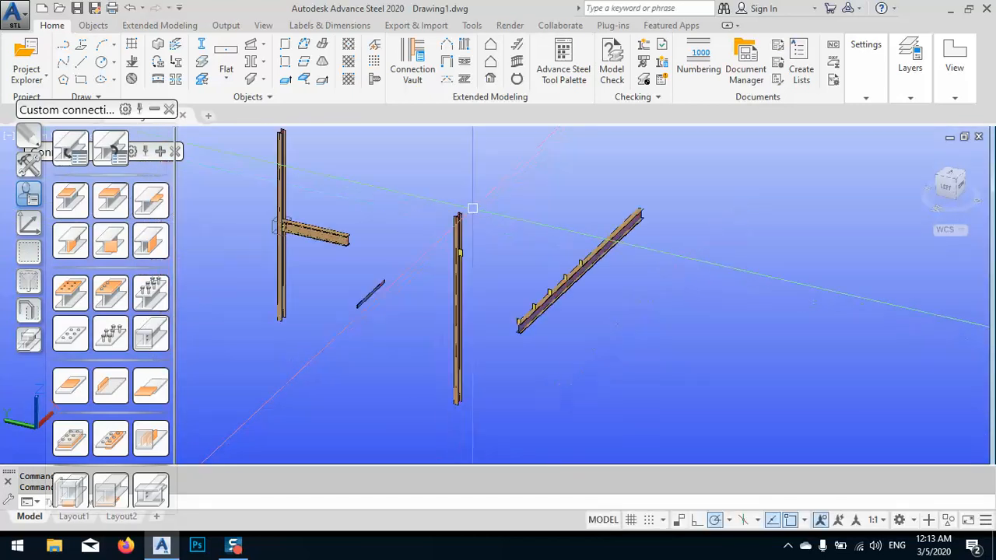
middle_drag(327, 226, 356, 253)
click(699, 386)
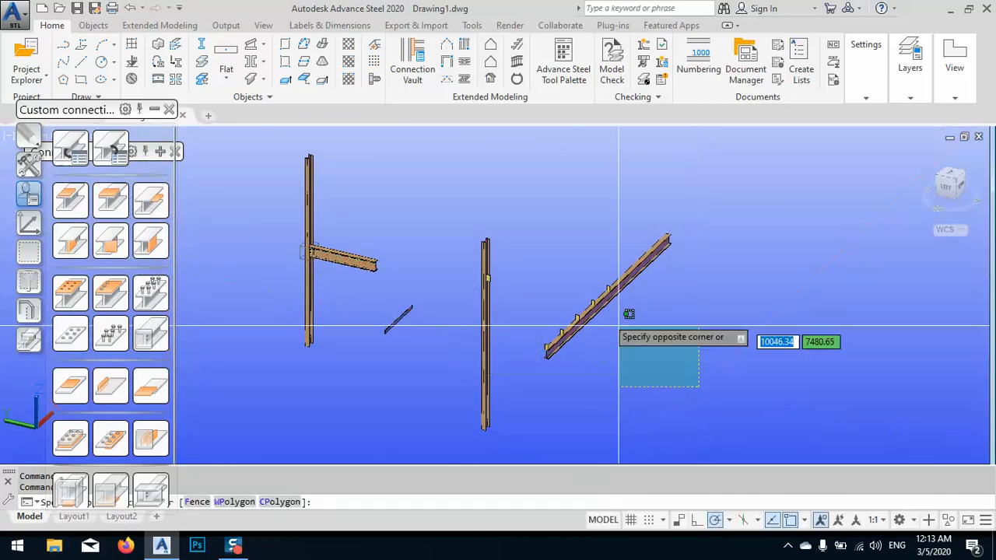
click(527, 216)
click(750, 349)
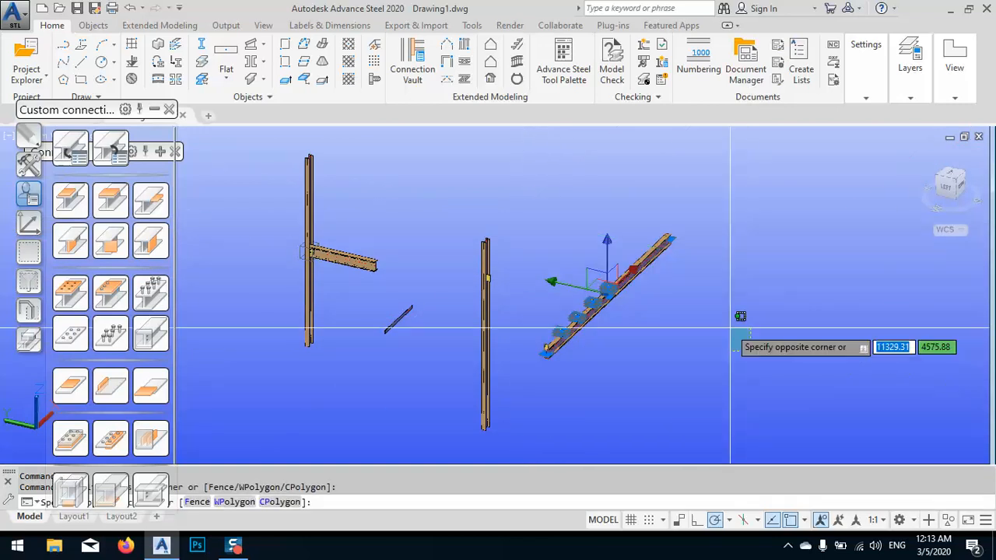
key(Escape)
key(Escape)
- Number the sloped IPE300 beam that carries the small plates, using the post number method "SP No (for main part) = Assembly No"
click(653, 253)
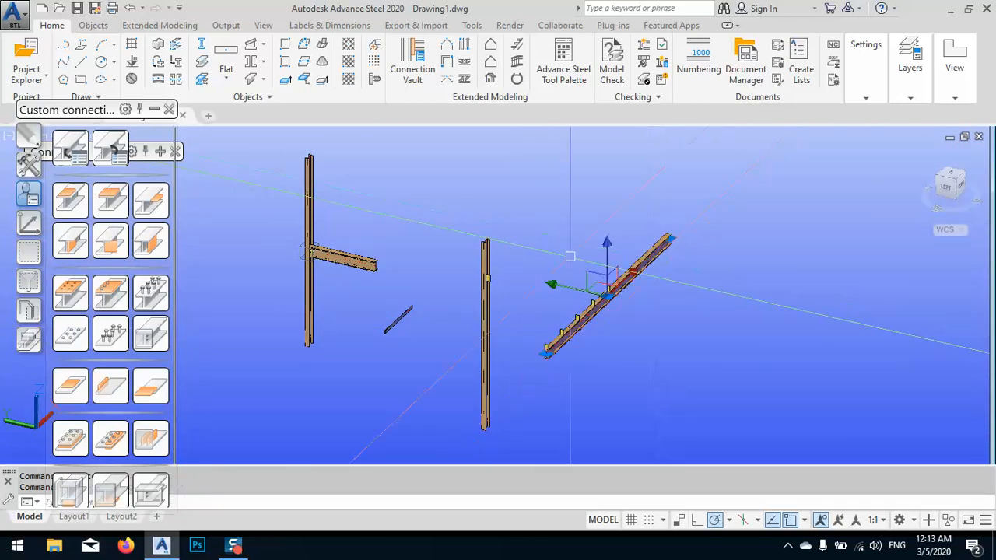
click(227, 26)
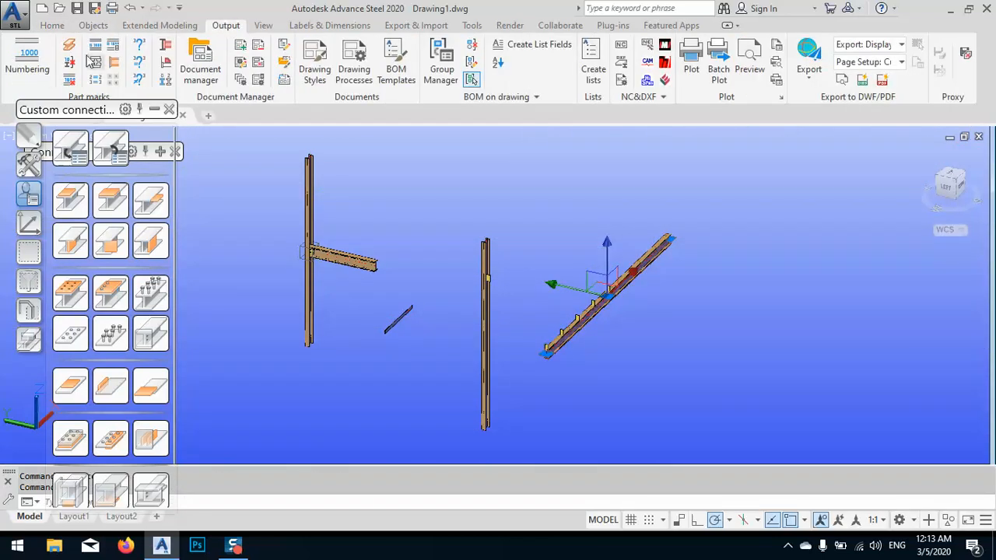
click(30, 58)
click(482, 98)
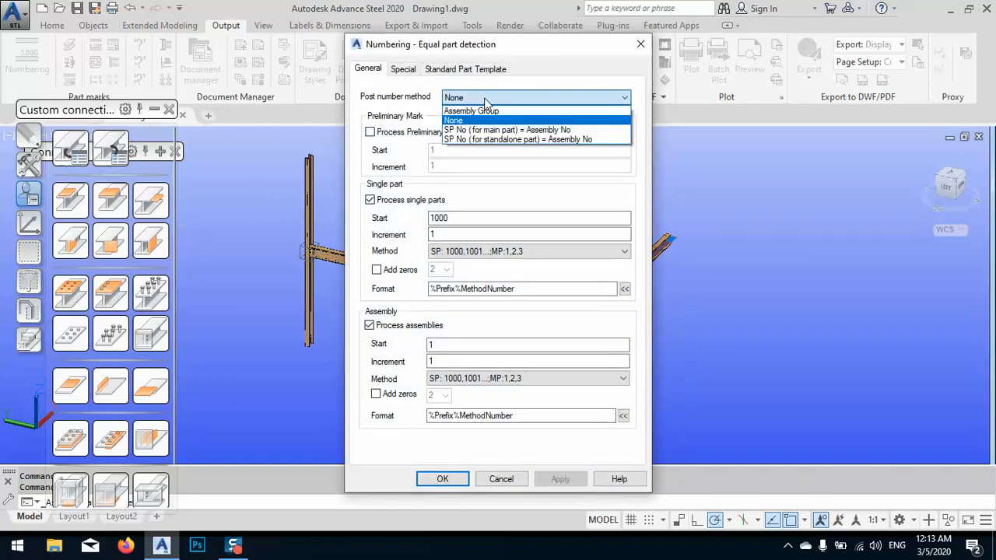
click(514, 130)
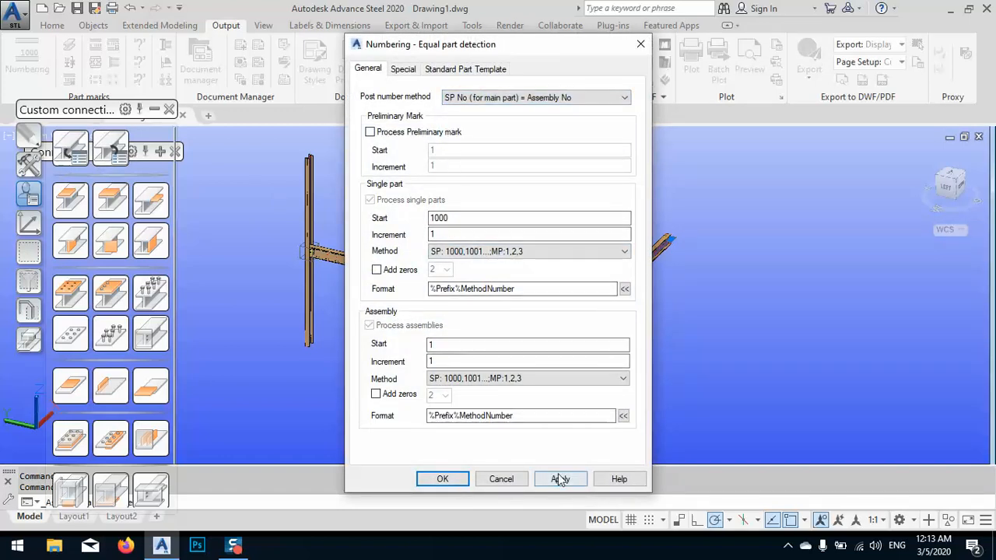
click(568, 478)
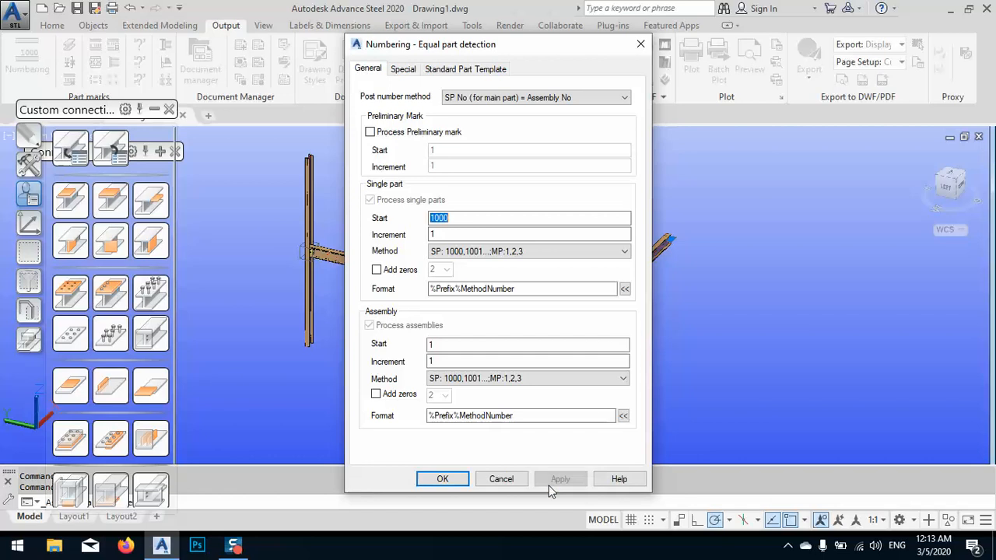
click(443, 479)
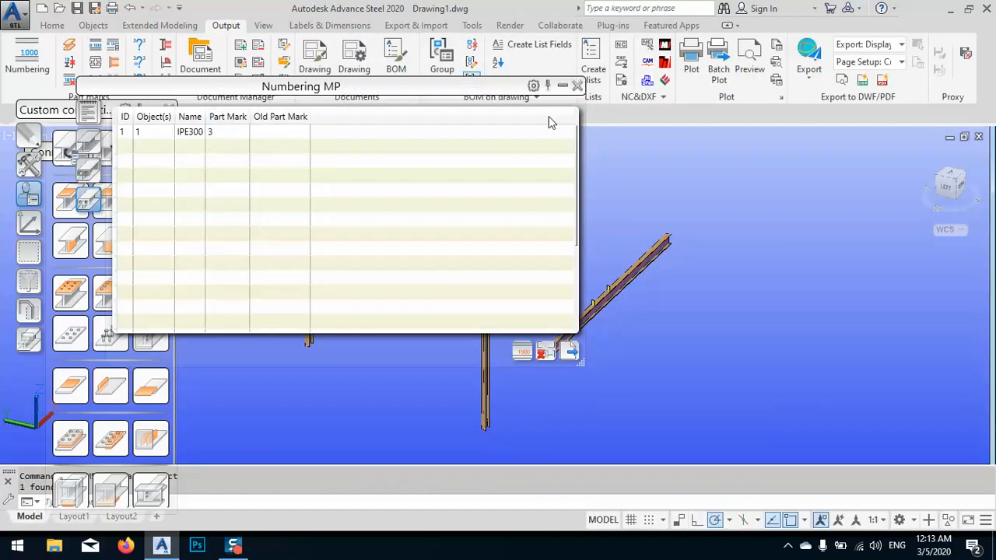
click(577, 85)
- Check the single part and assembly numbers in the numbered beam's Naming properties
scroll(565, 296, up, 5)
double_click(565, 296)
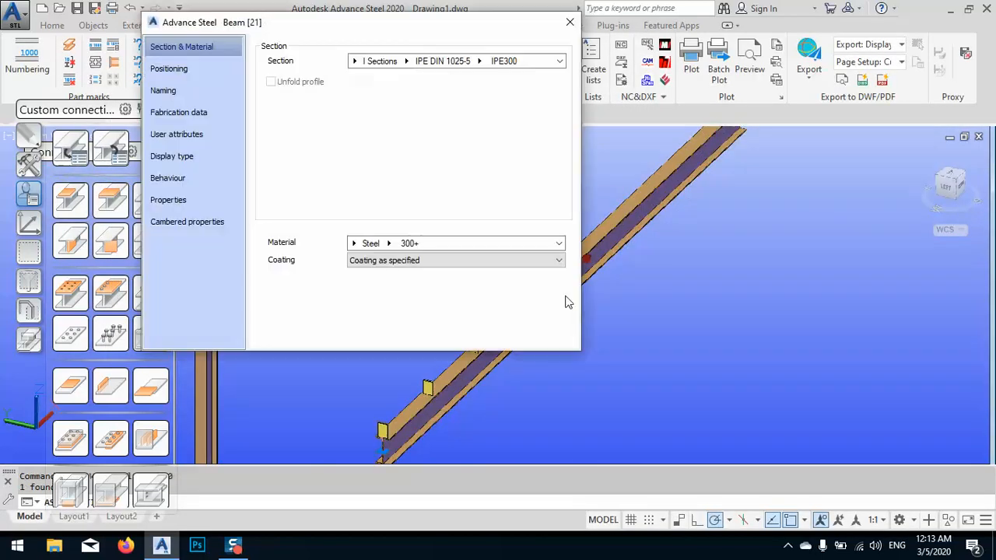
click(182, 92)
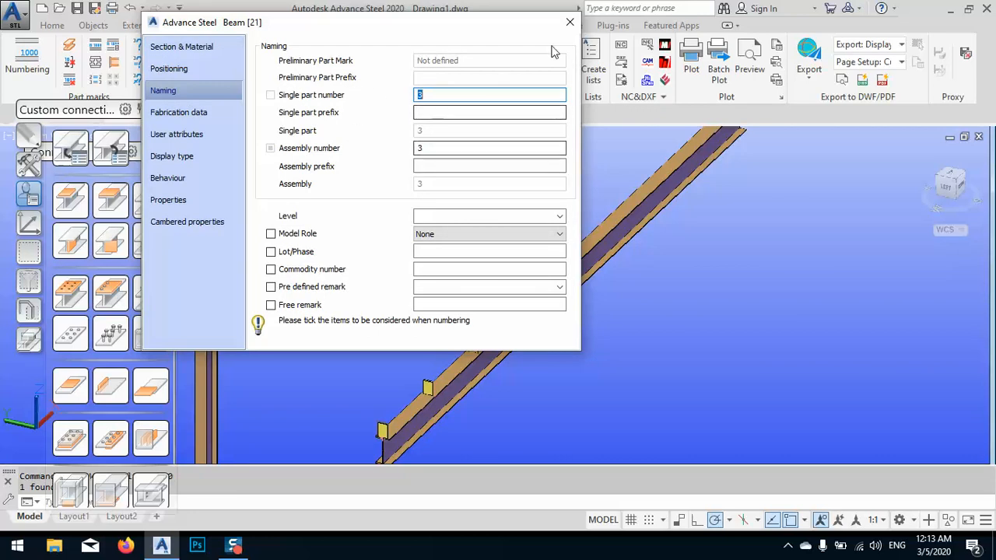
click(570, 22)
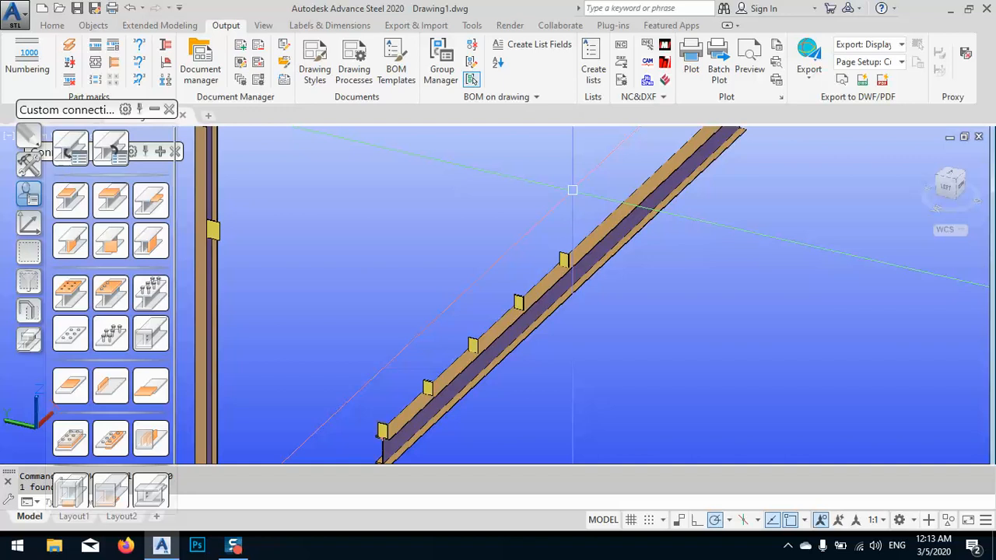
- Copy the numbered IPE300 beam, without its small plates, to the free space beside the original
scroll(573, 190, down, 4)
middle_drag(610, 311, 529, 285)
text(co)
key(Return)
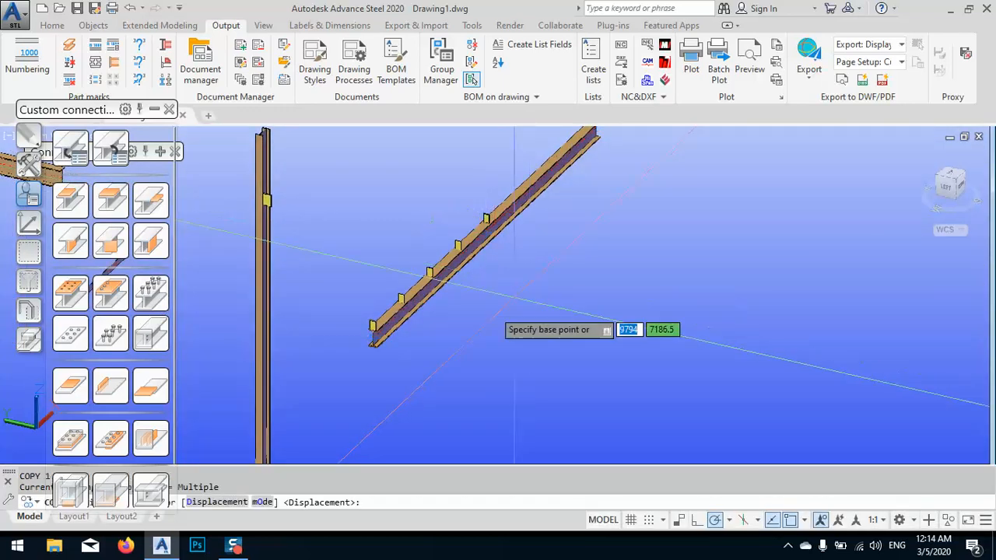
click(514, 297)
click(670, 302)
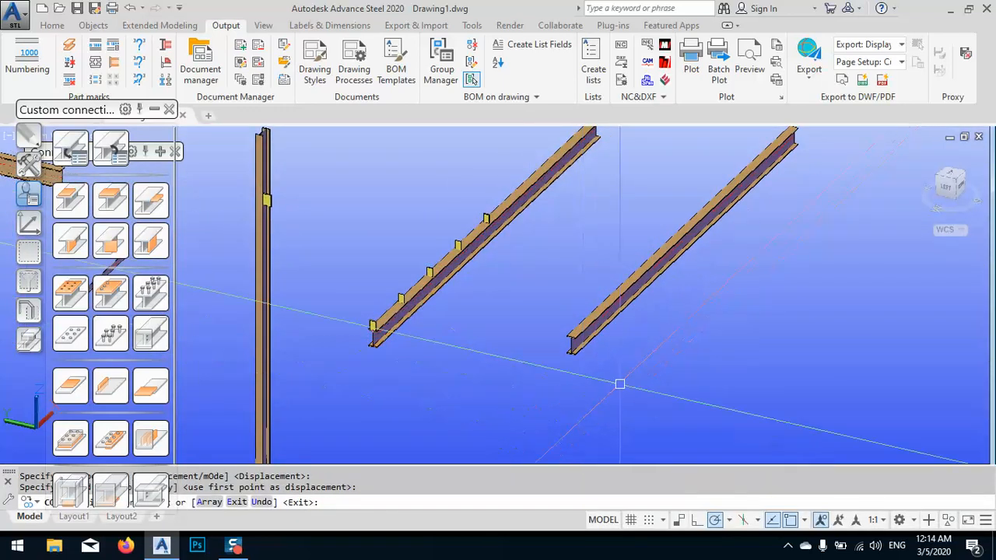
key(Escape)
- Check the part and assembly numbers in the copied beam's Naming properties
double_click(613, 316)
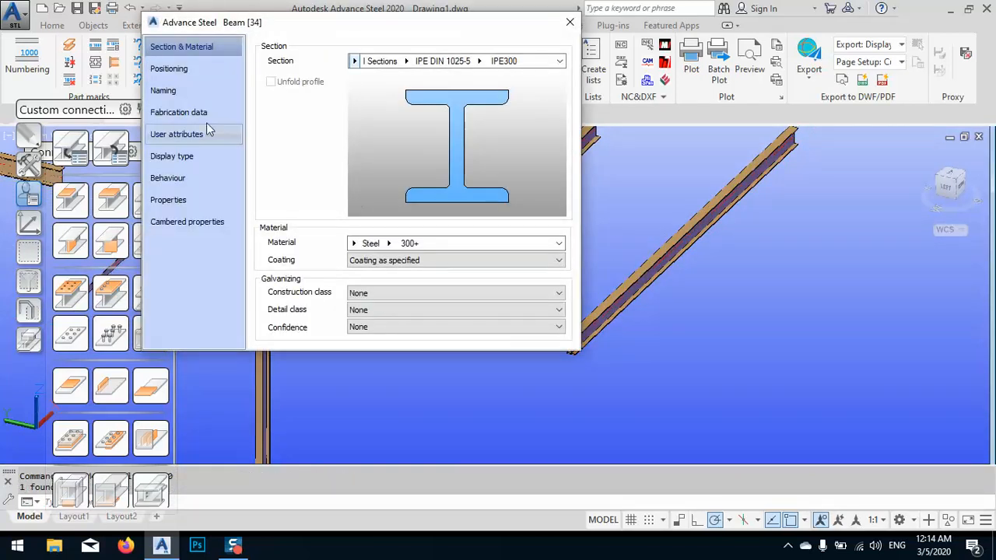
click(159, 91)
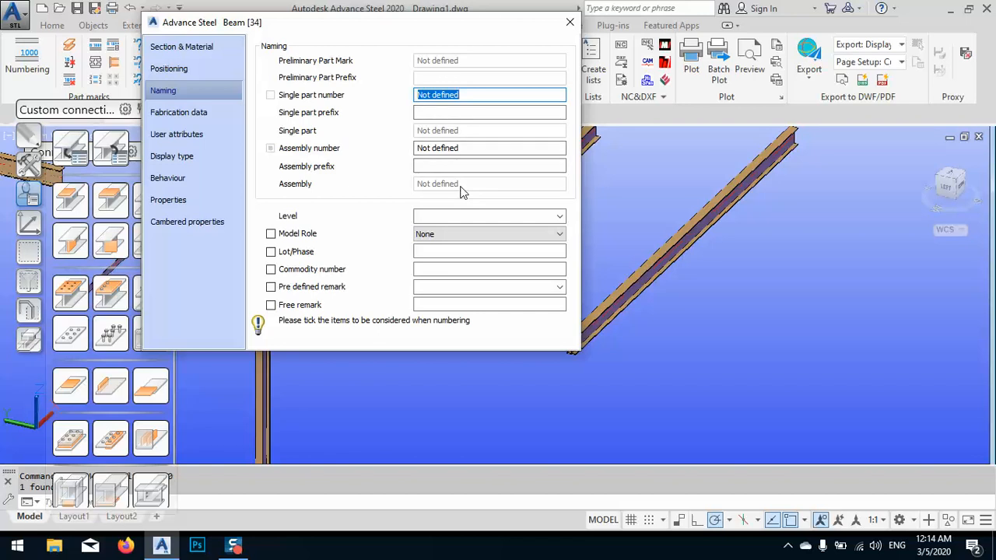
click(570, 22)
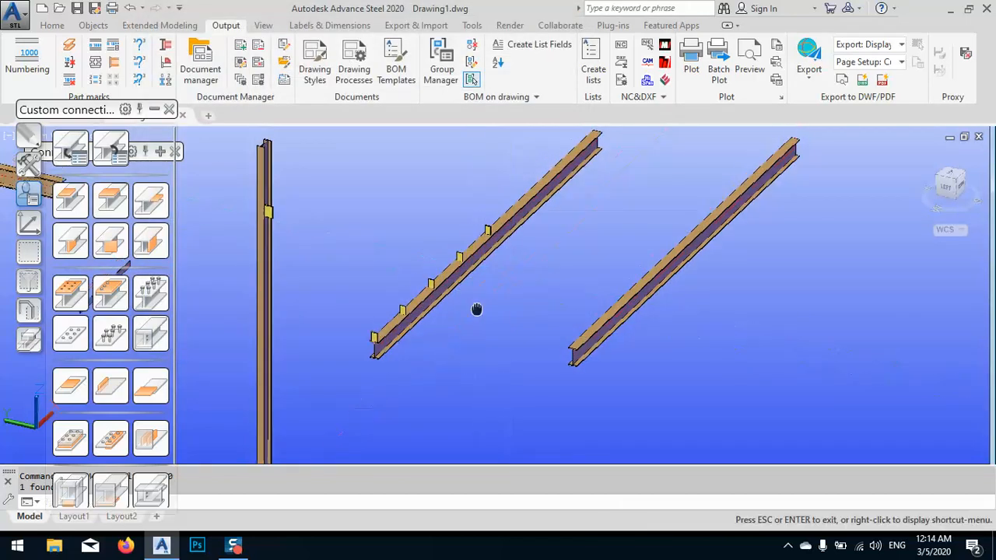
drag(477, 310, 471, 316)
key(Escape)
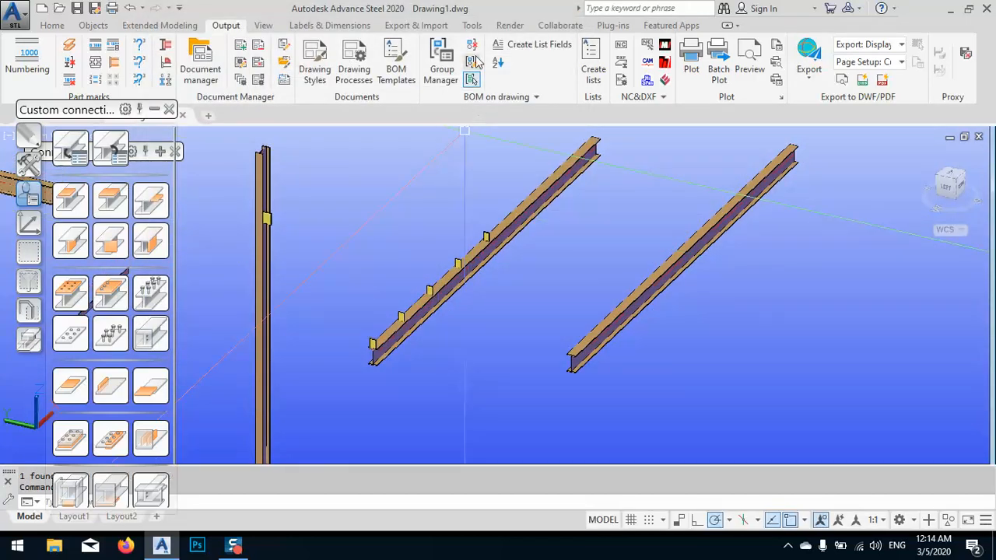
- In the Management Tools defaults, filter for "copy" and enable "Copy the object part number" under System > General
click(472, 26)
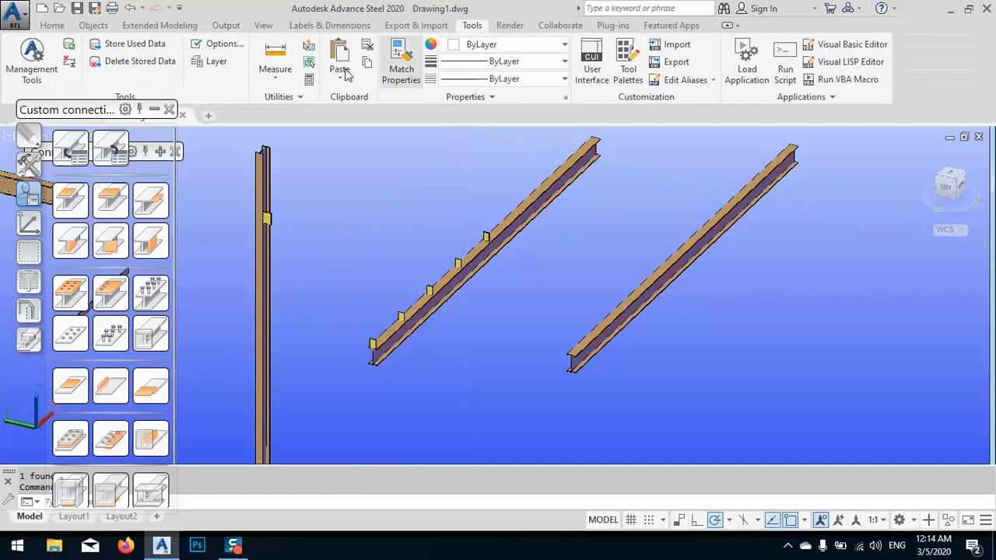
click(33, 63)
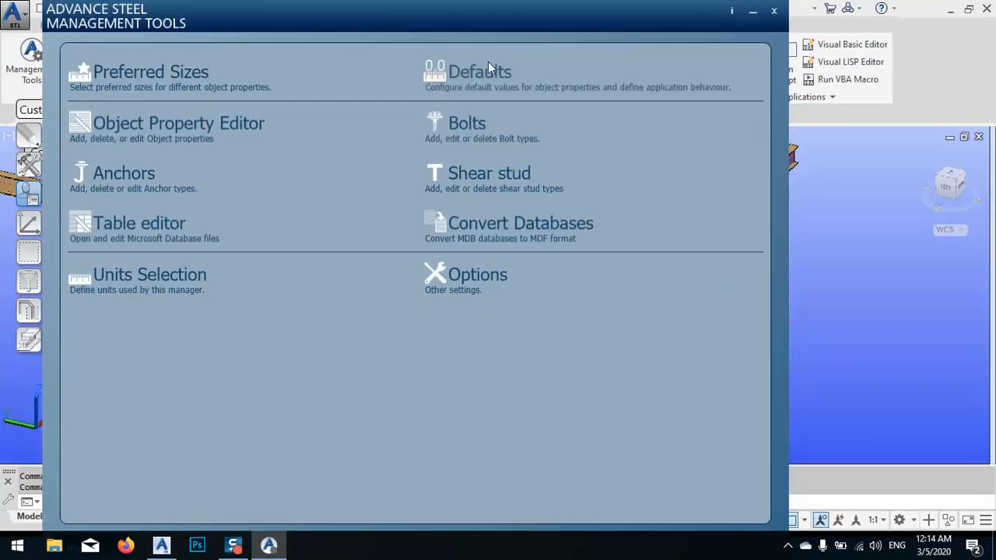
click(472, 75)
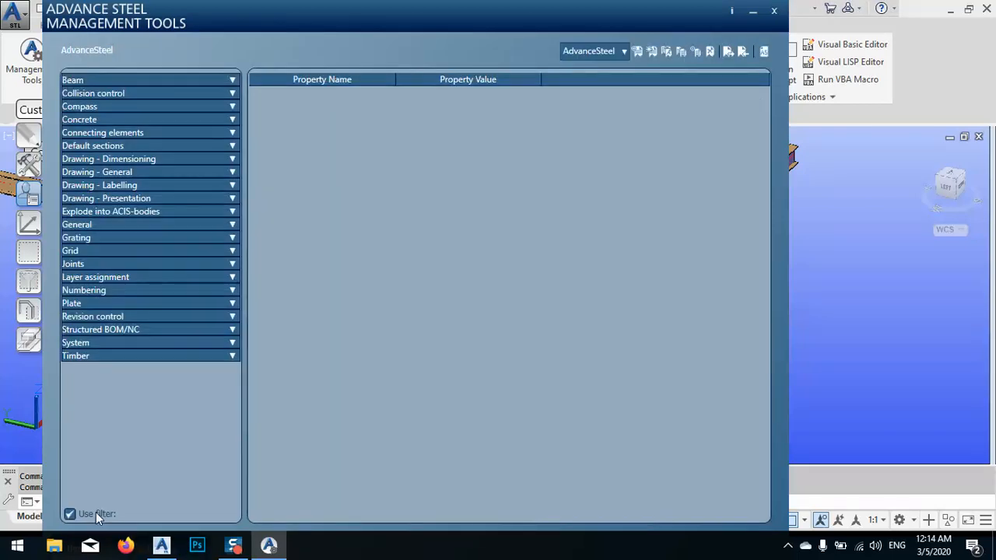
click(70, 510)
text(copy)
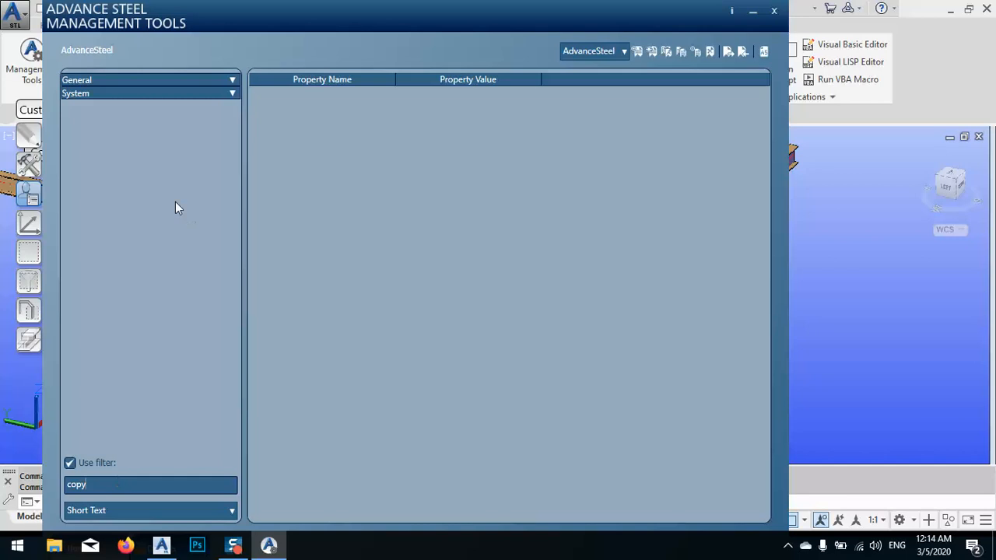
click(232, 93)
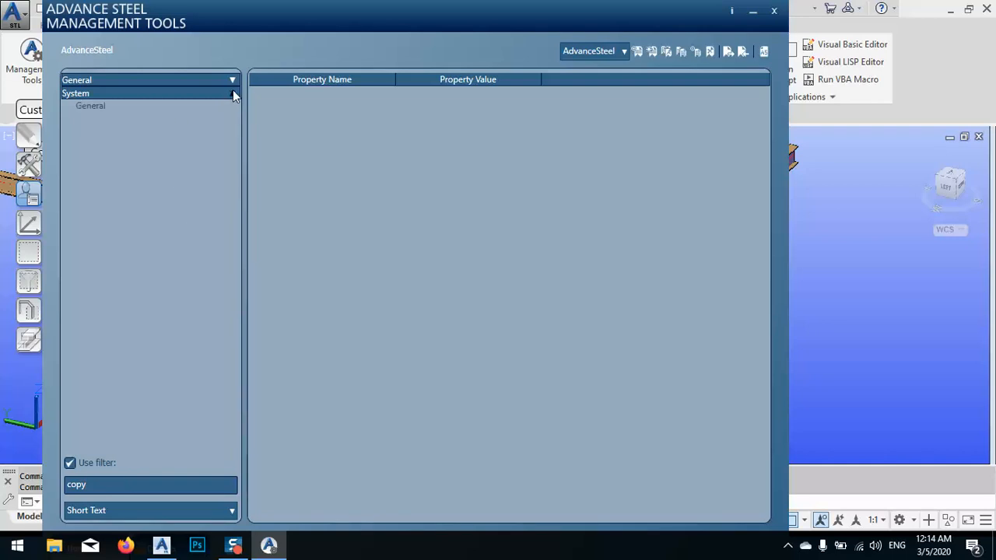
click(91, 107)
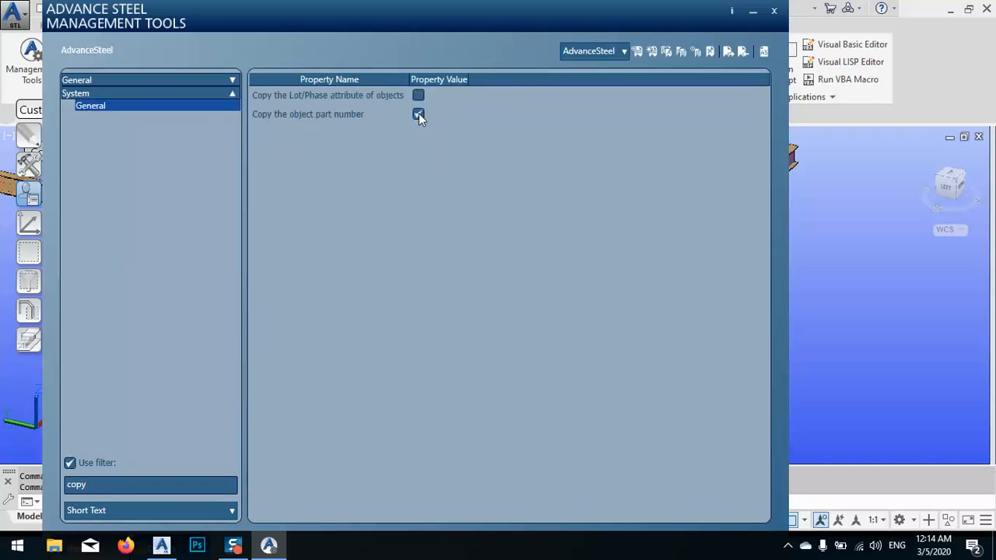
click(774, 12)
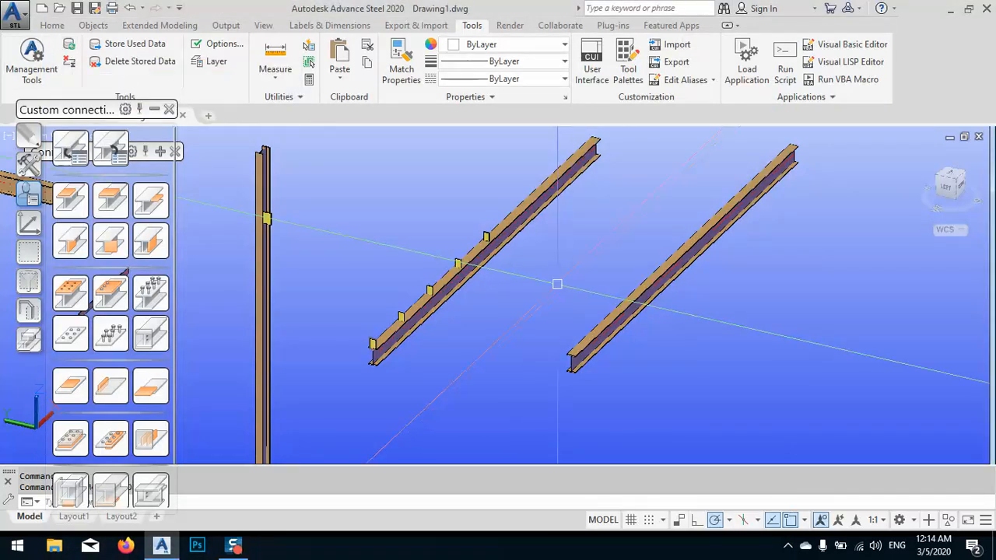
- Copy the original numbered beam again, placing the new copy beyond the first one
click(494, 256)
middle_drag(497, 315, 487, 304)
text(co)
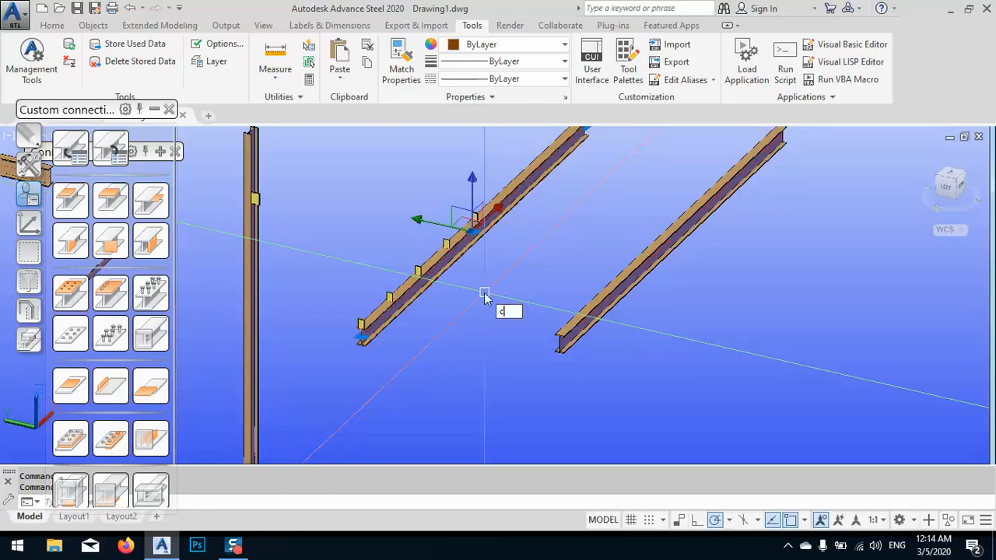
key(Return)
click(437, 319)
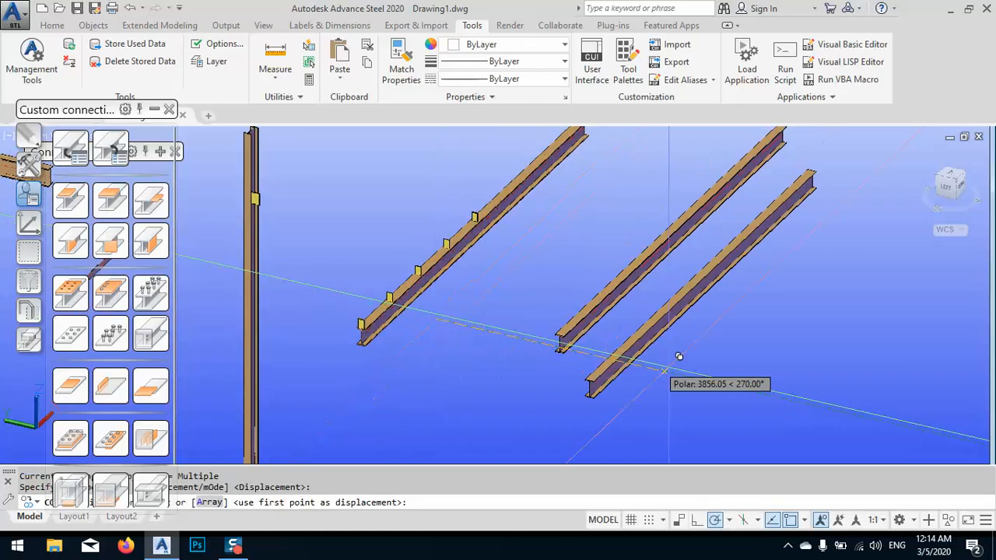
click(716, 382)
key(Escape)
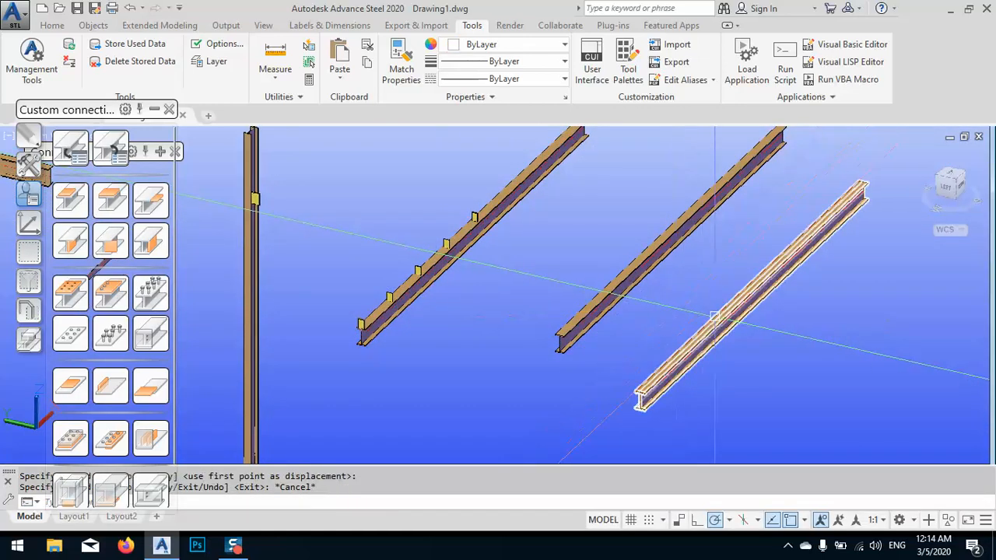
- Check whether the second copy carries the part and assembly numbers in its Naming properties
click(751, 295)
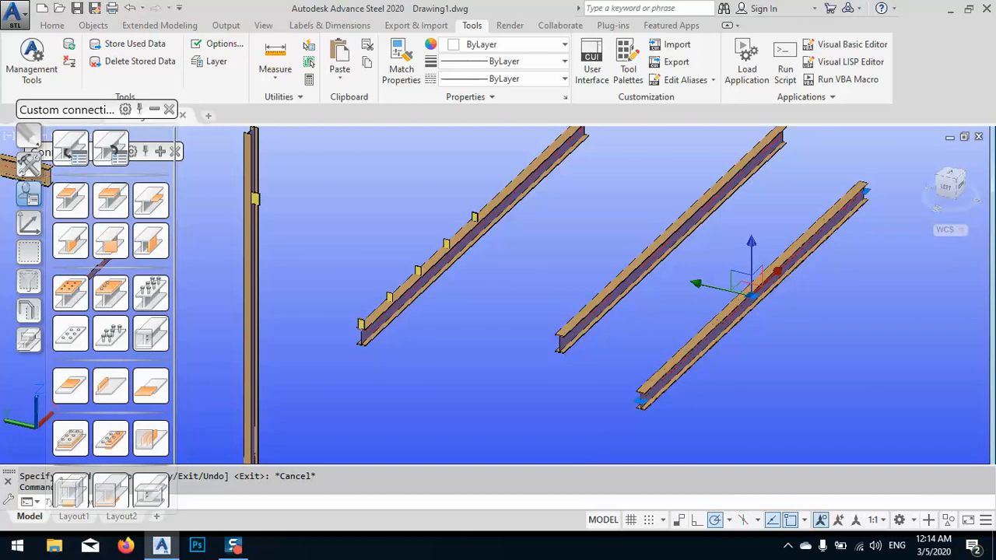
double_click(731, 316)
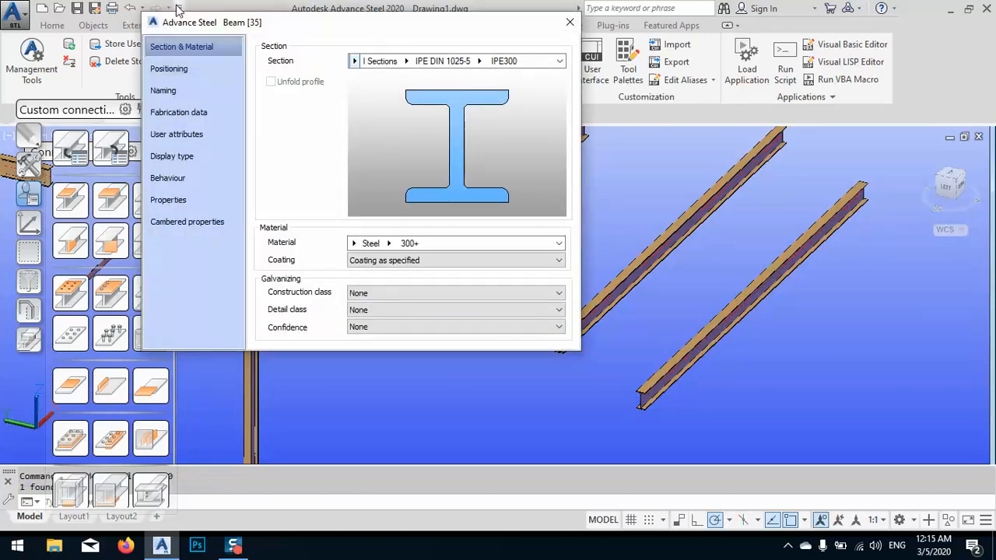
click(177, 88)
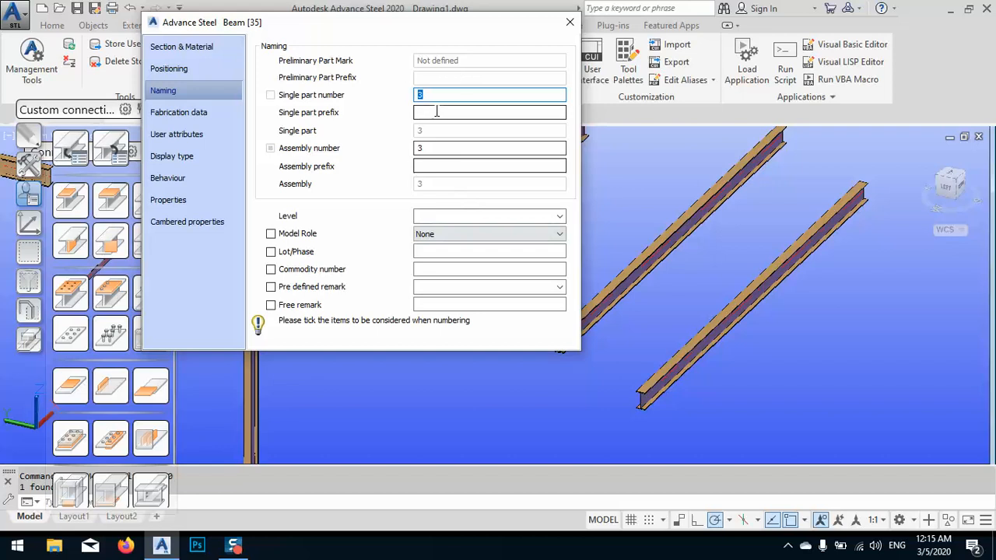
click(569, 22)
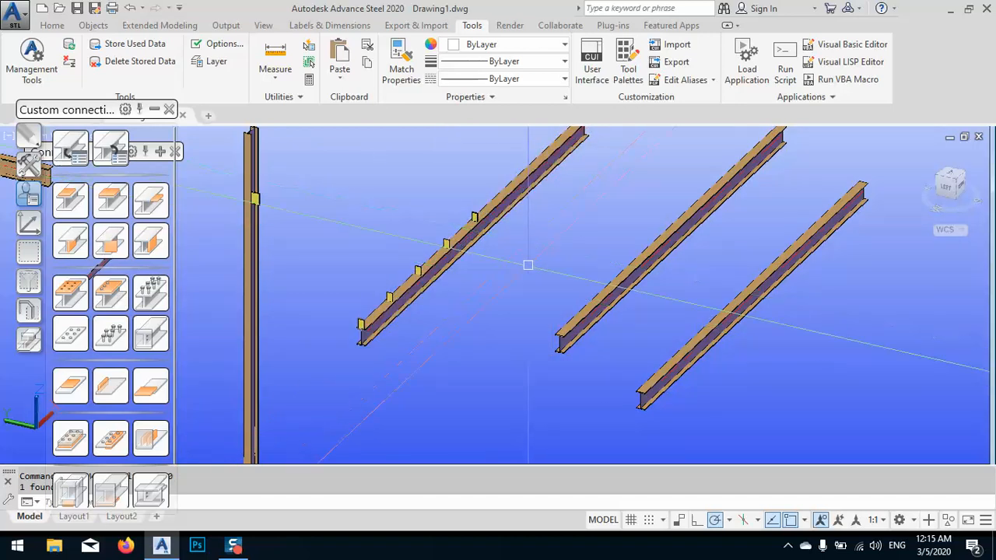
- Examine the original beam, the plates along its top flange and the two copied beams beside it
middle_drag(594, 250, 577, 290)
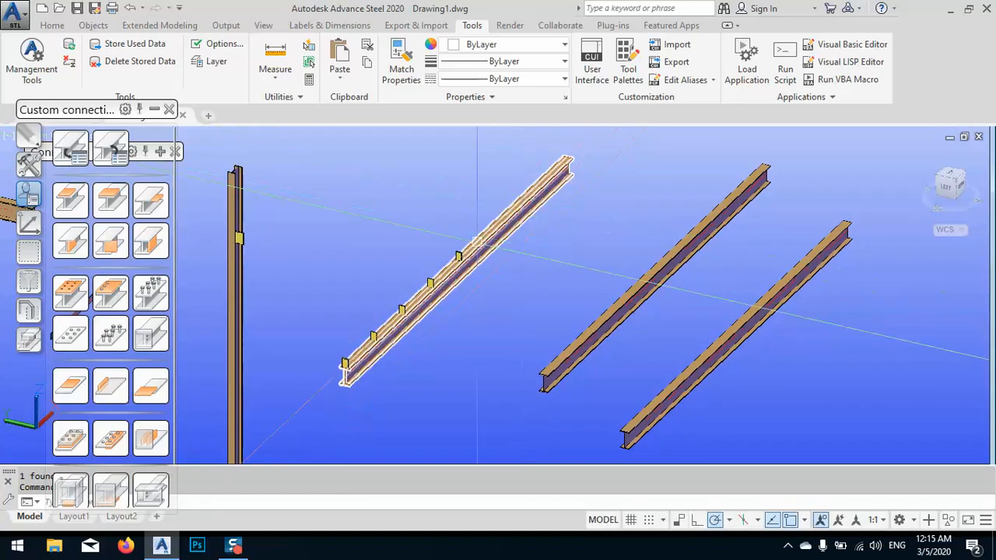
scroll(492, 240, down, 5)
middle_drag(493, 241, 499, 253)
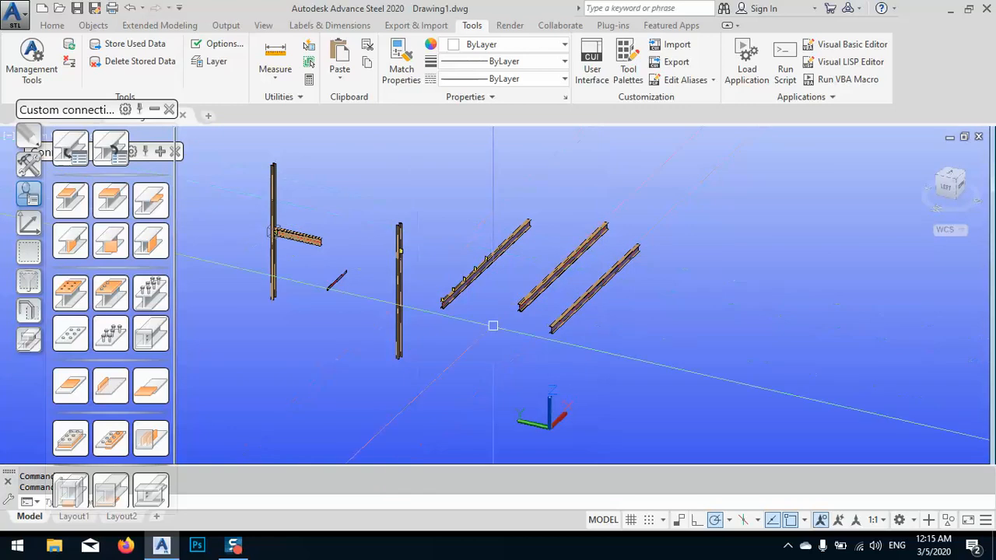
scroll(446, 242, up, 6)
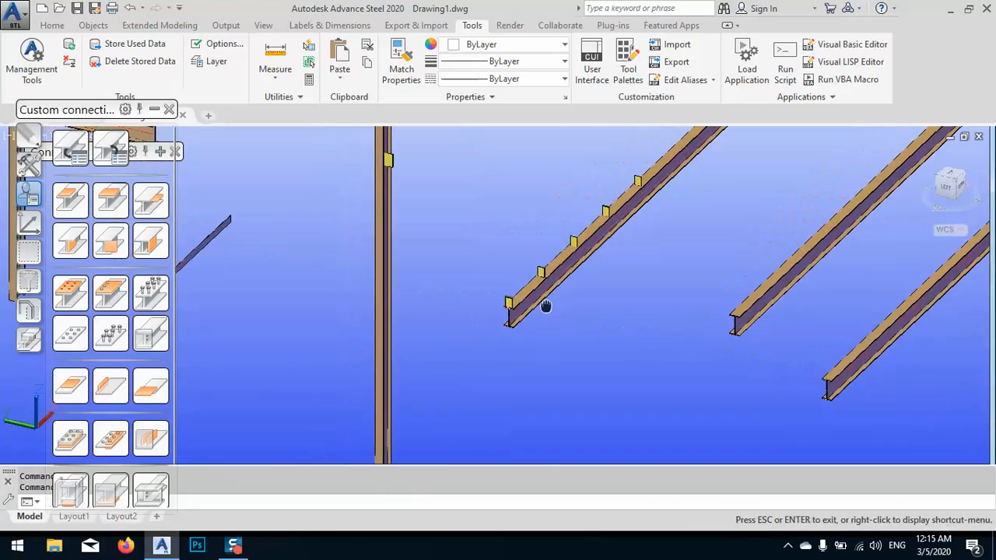
scroll(567, 285, down, 7)
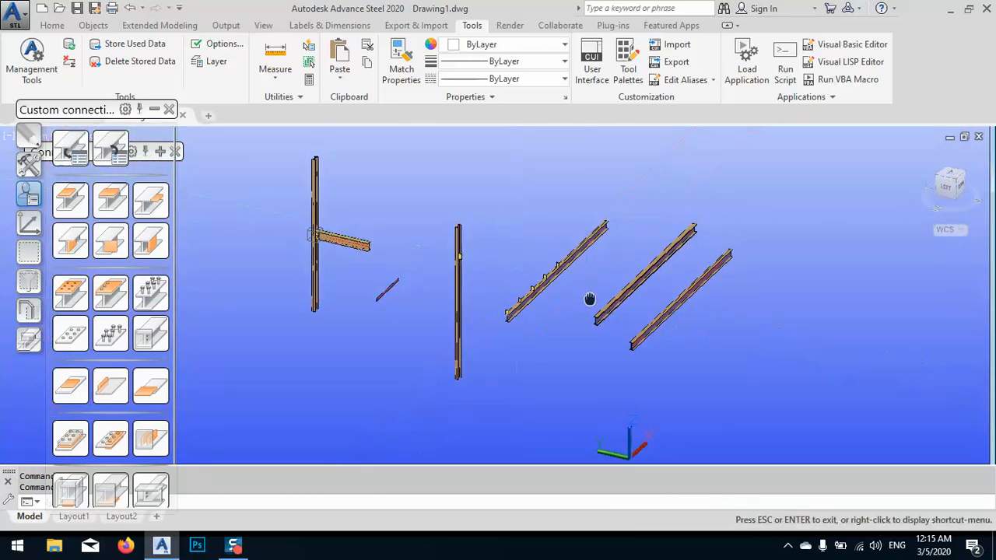
scroll(545, 280, up, 8)
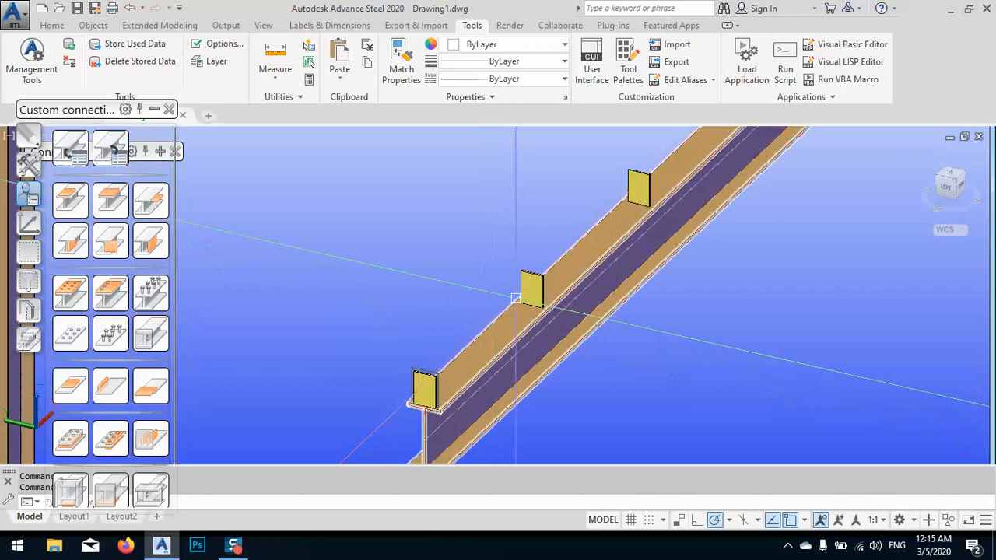
scroll(543, 261, up, 4)
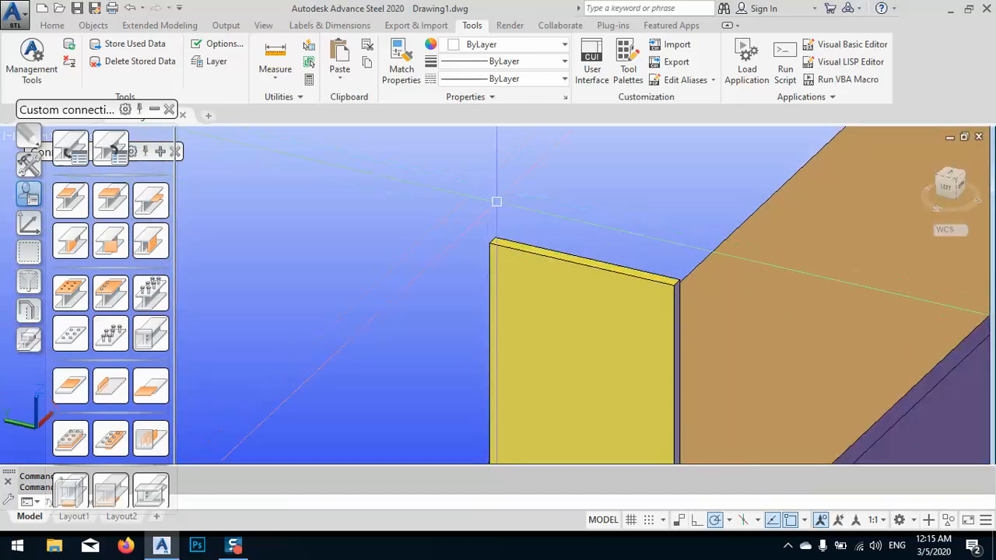
scroll(531, 235, down, 4)
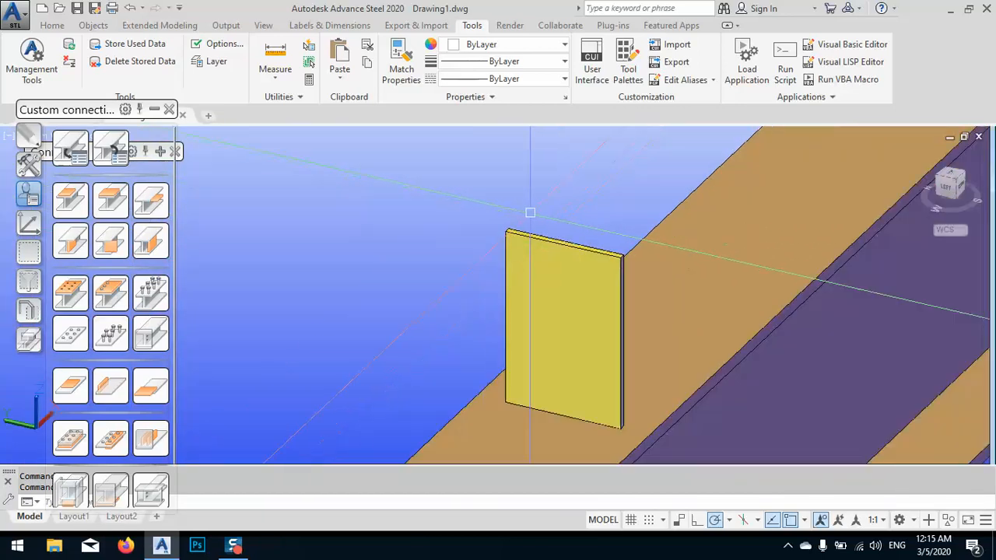
scroll(531, 235, down, 6)
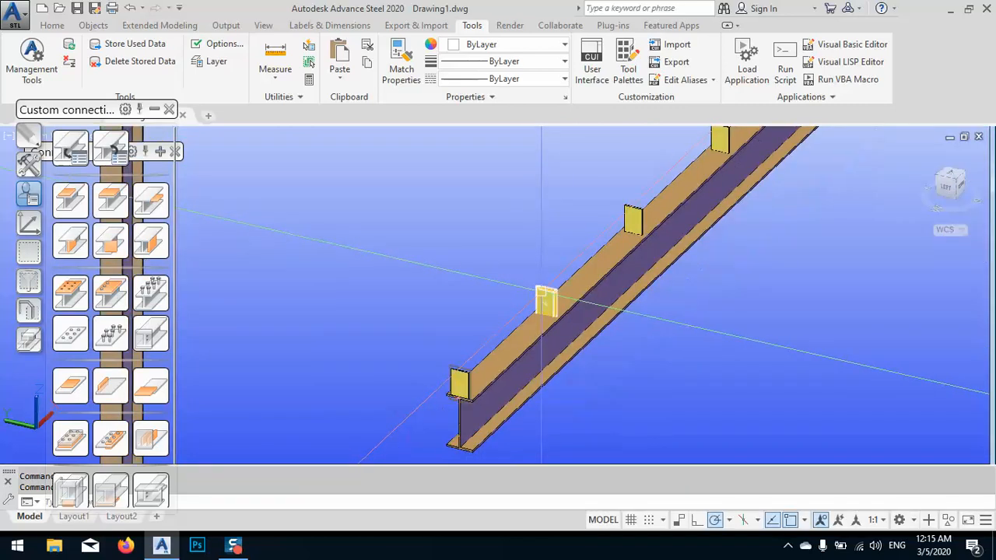
scroll(540, 299, up, 3)
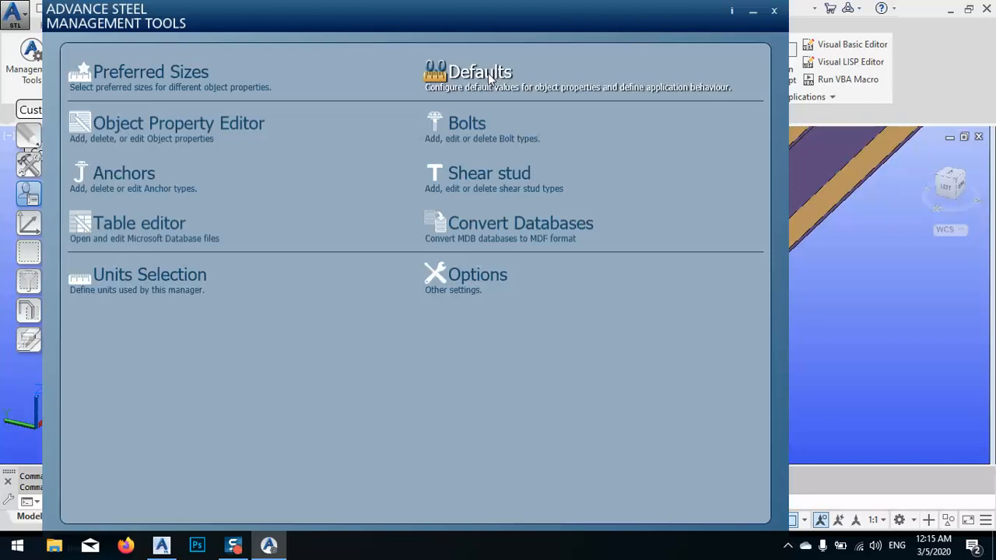
- In the Management Tools defaults, filter for "reco" and look up the Recoding setting under General > General
click(480, 72)
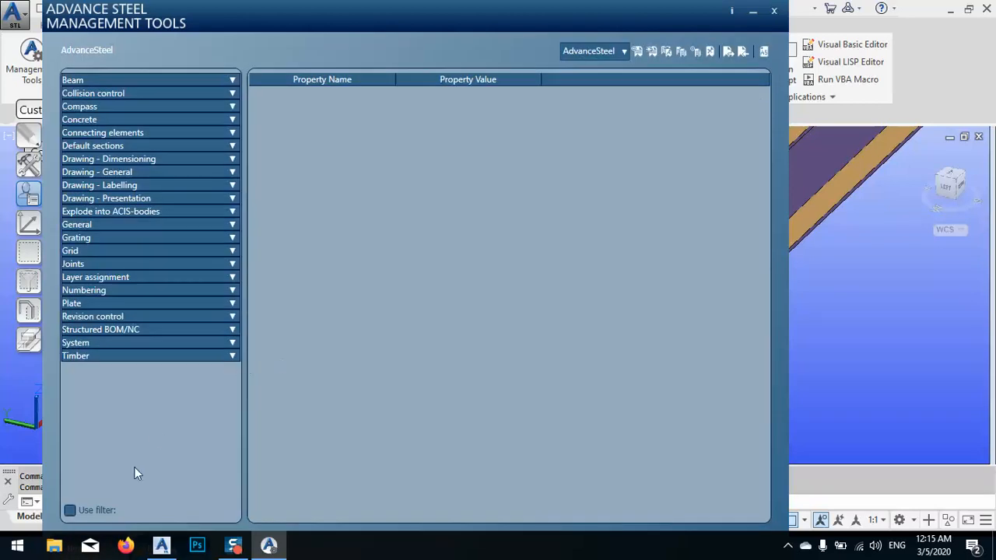
click(70, 510)
text(re)
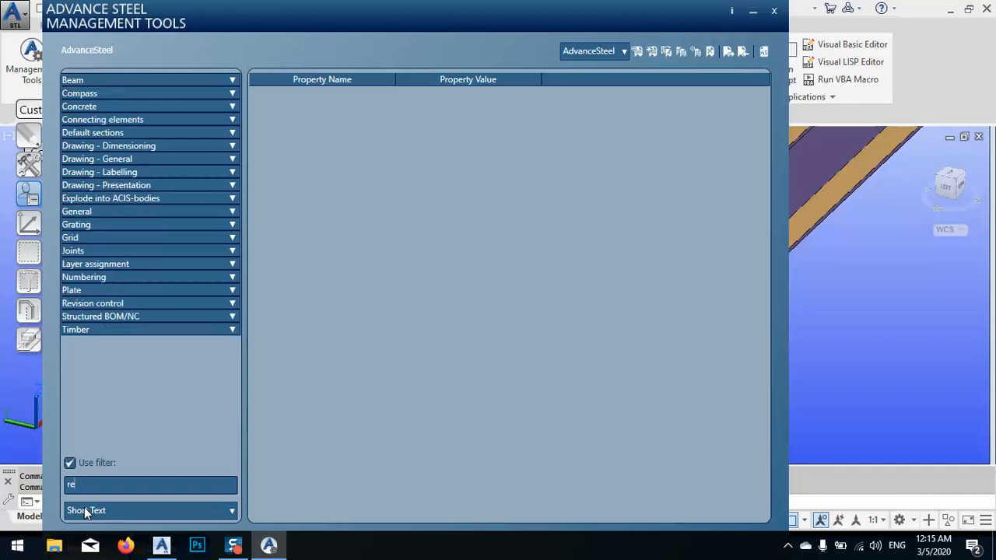
text(co)
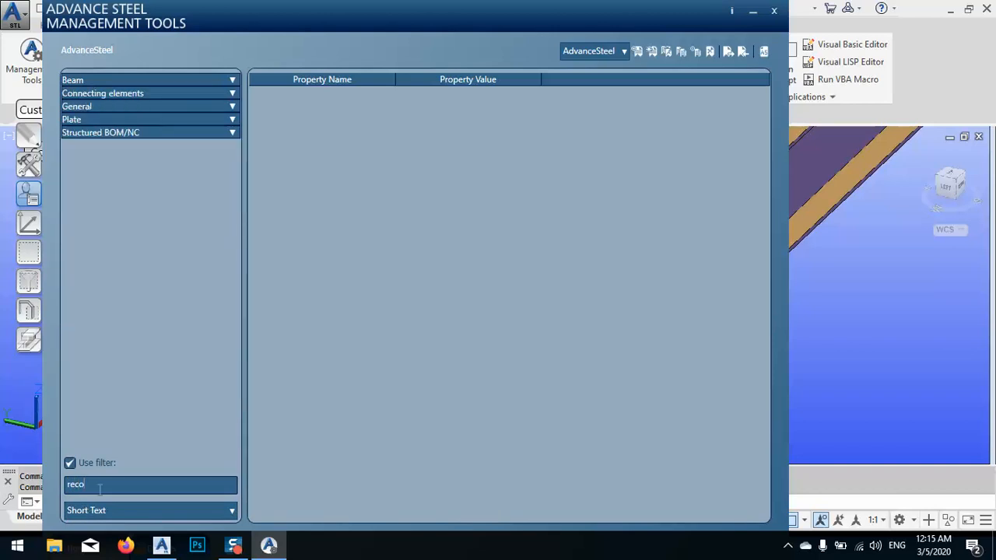
click(225, 106)
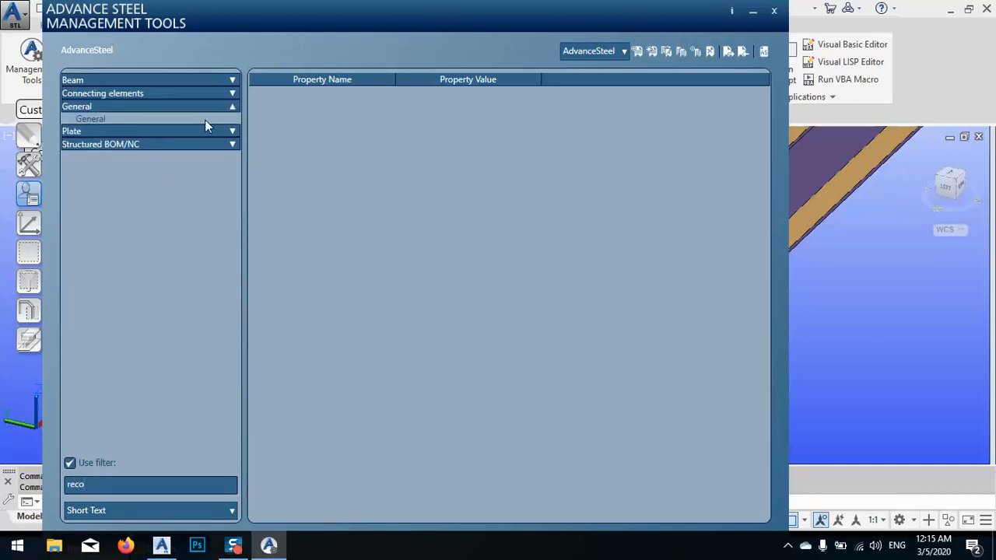
click(89, 119)
mouse_move(278, 133)
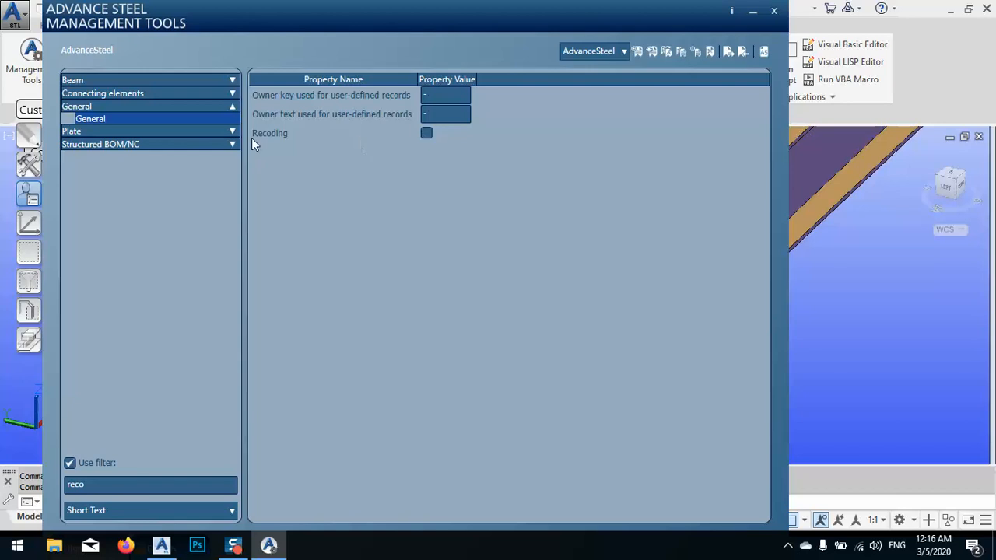
mouse_move(268, 137)
click(775, 11)
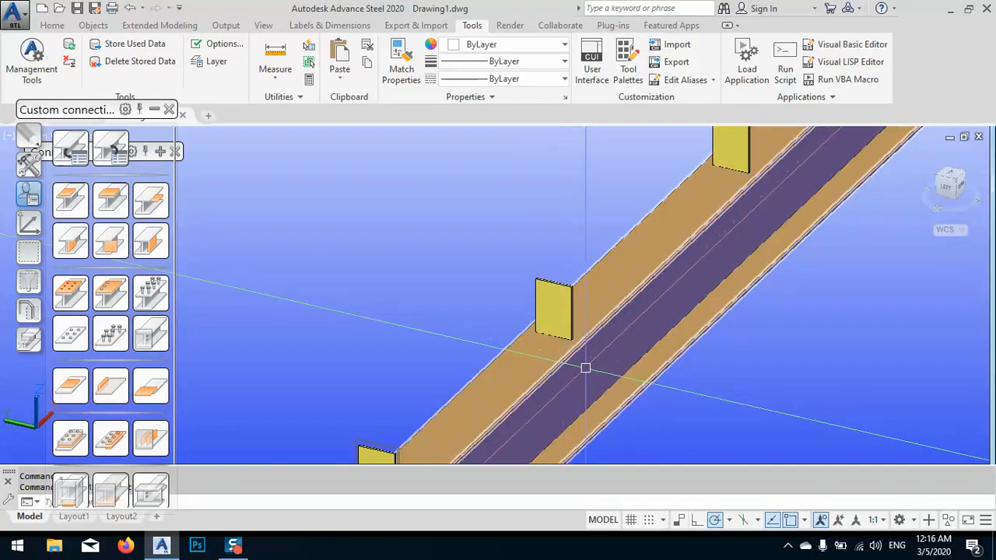
- Move the Custom connections palette clear of the viewport controls and switch the visual style to 2D Wireframe
middle_drag(392, 235, 469, 241)
scroll(469, 241, down, 6)
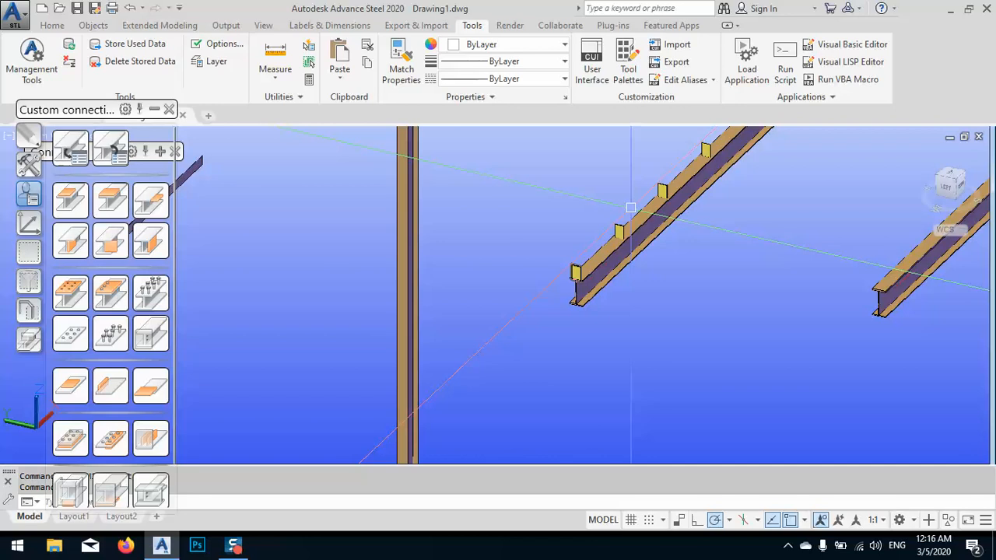
scroll(569, 283, down, 5)
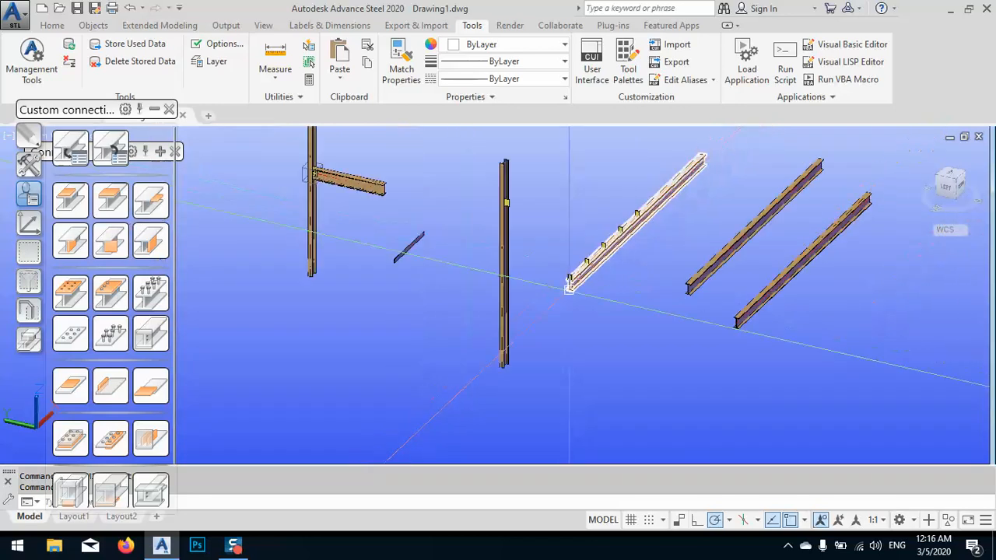
middle_drag(511, 232, 559, 308)
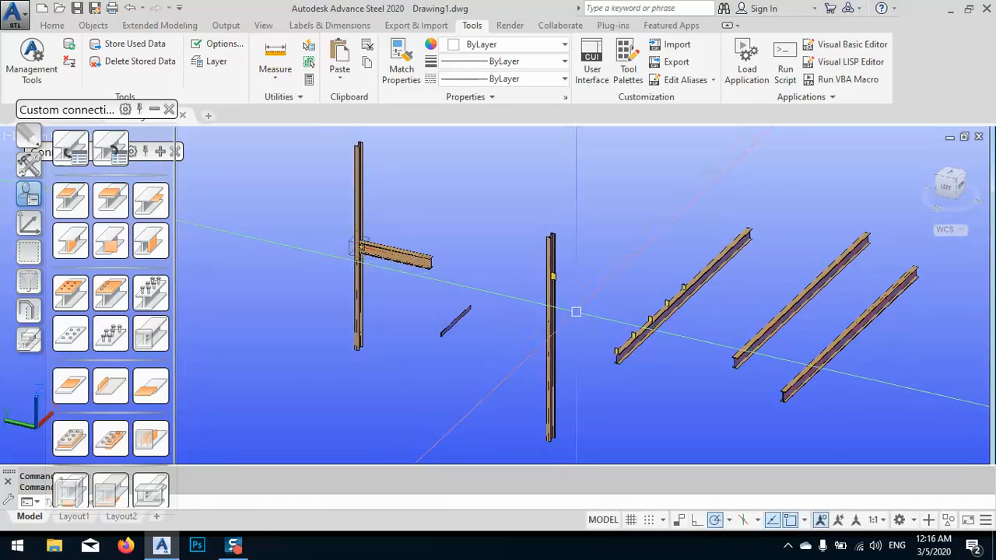
scroll(530, 282, up, 6)
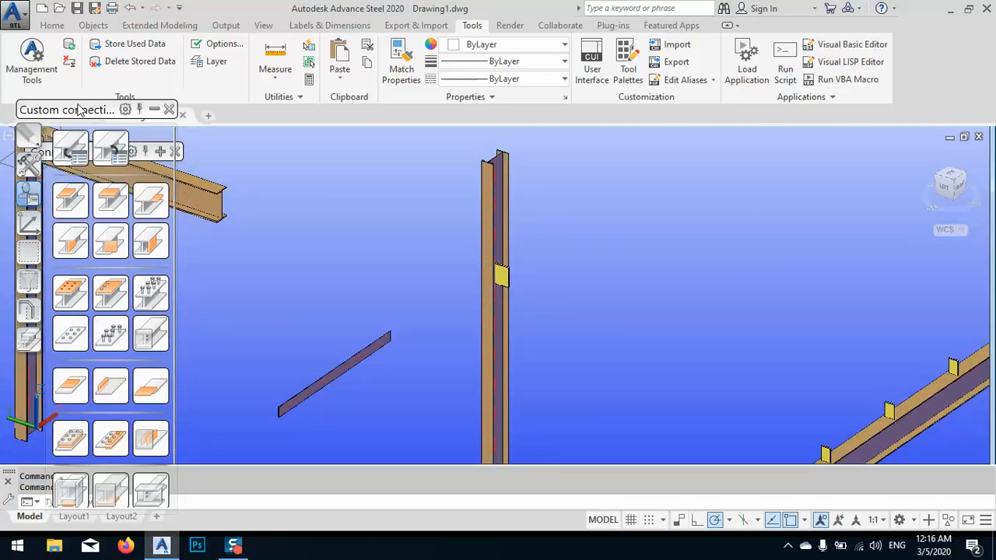
drag(78, 109, 152, 148)
click(102, 138)
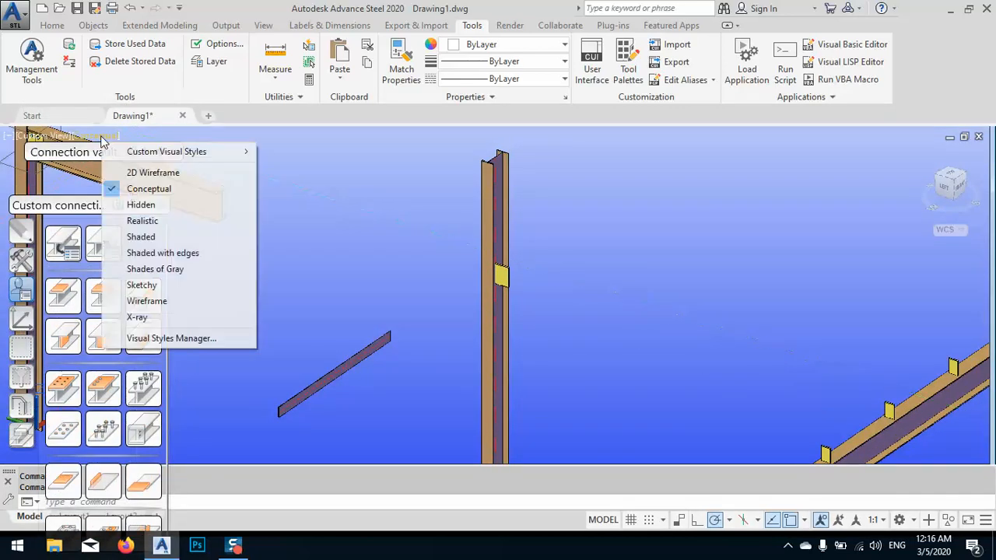
click(144, 175)
scroll(517, 275, up, 6)
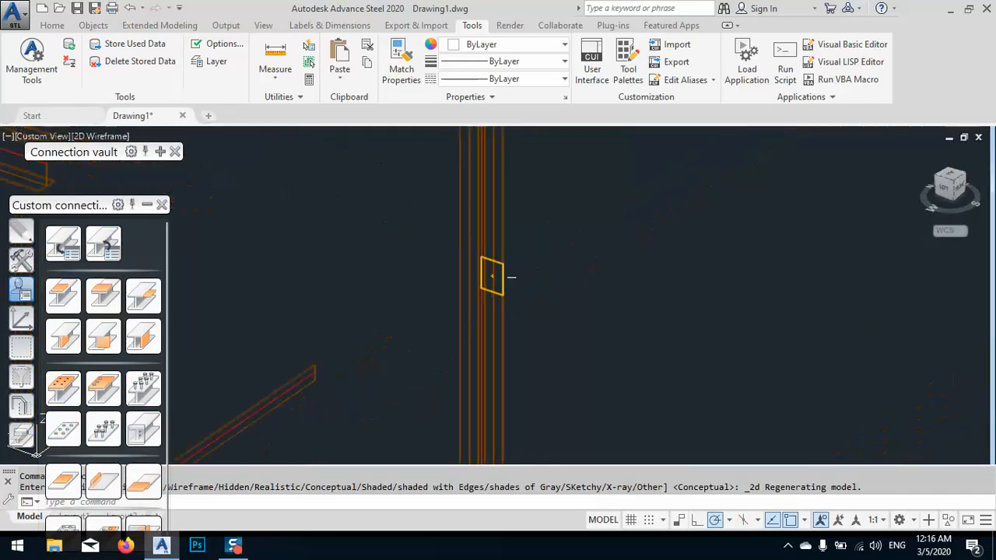
- Inspect the column plate's position against the column axis in the Left view and from an orbited 3D view
click(950, 193)
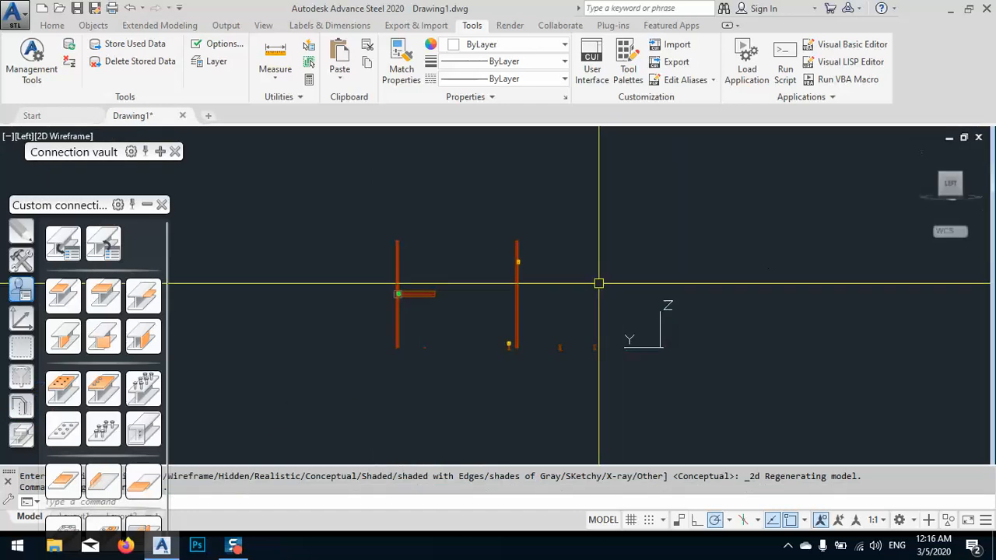
scroll(560, 256, up, 6)
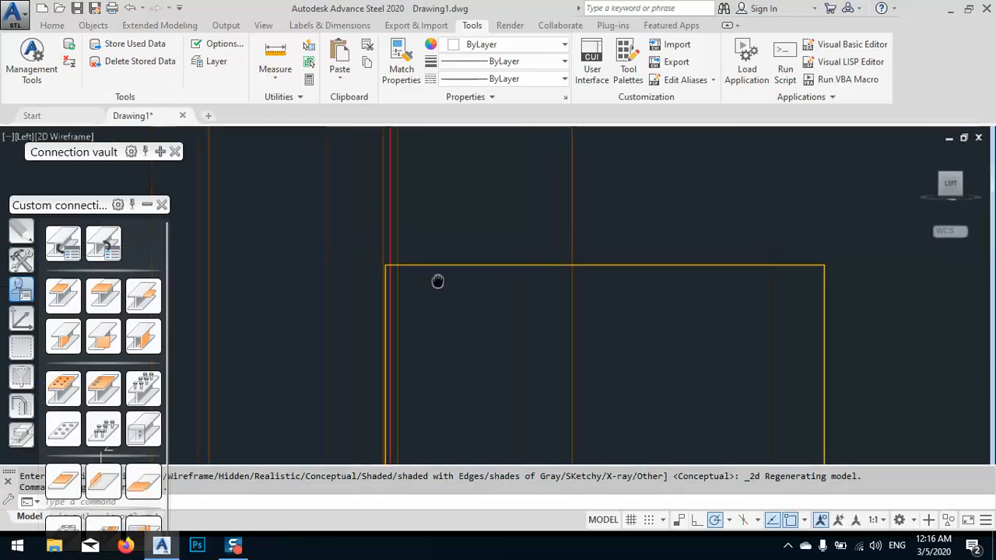
scroll(407, 267, up, 5)
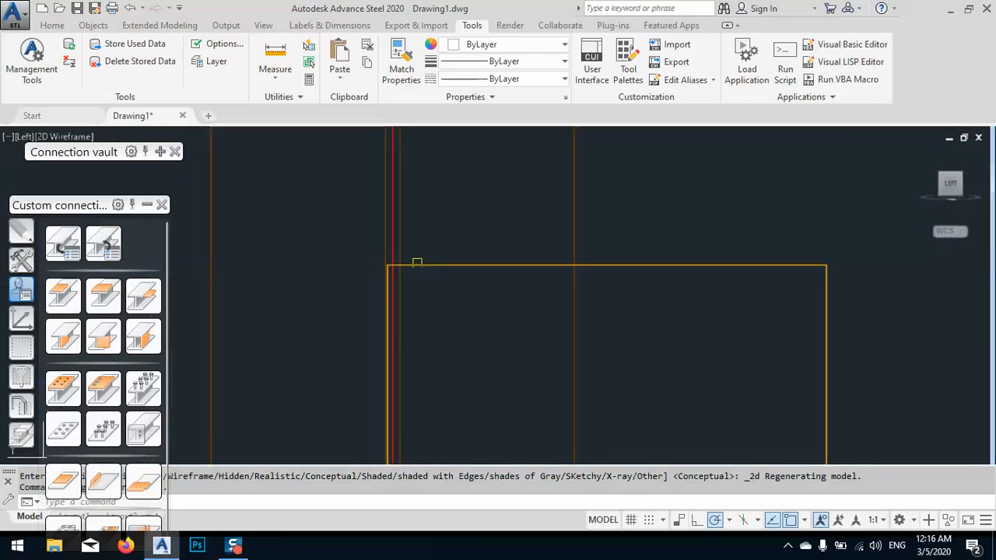
shift+middle_drag(337, 268, 467, 267)
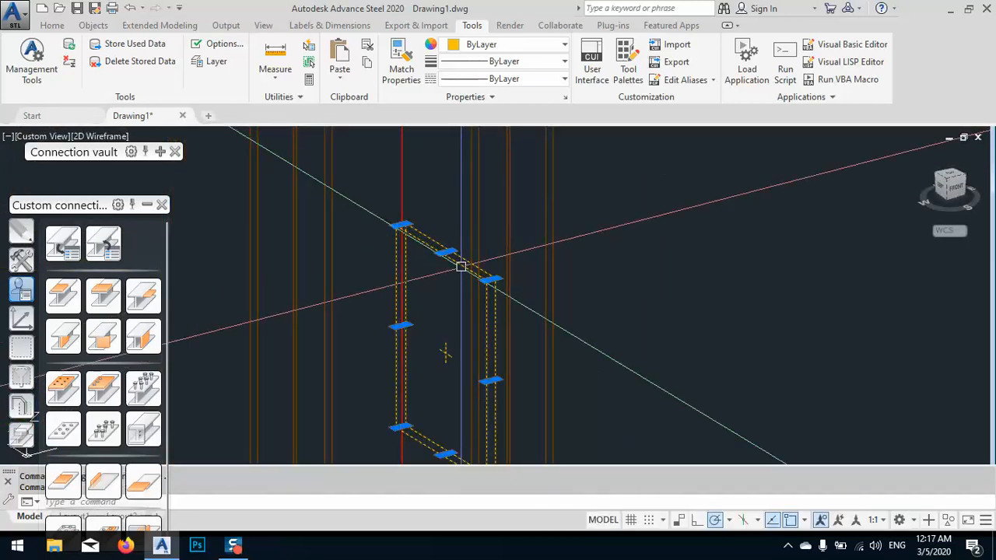
text(m)
key(Return)
scroll(459, 257, up, 5)
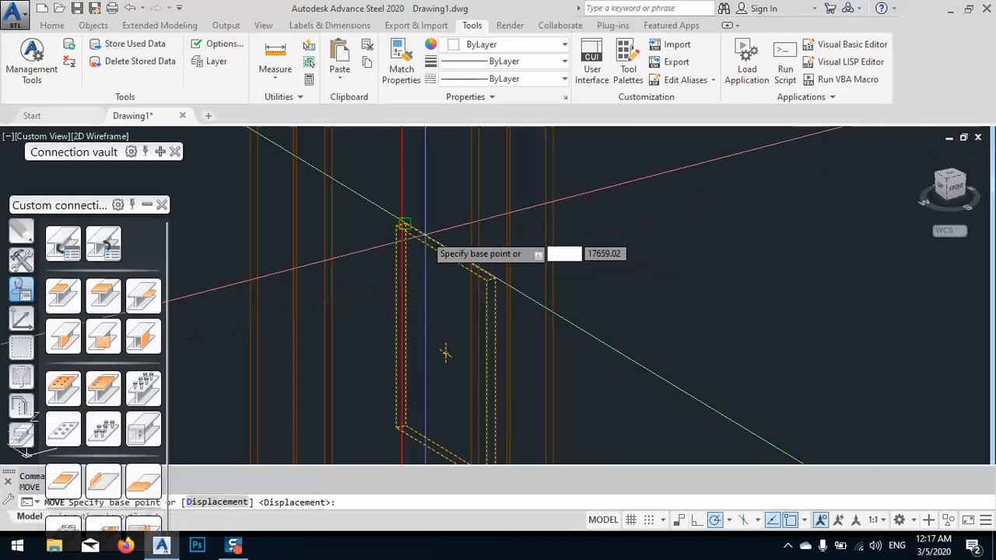
click(371, 208)
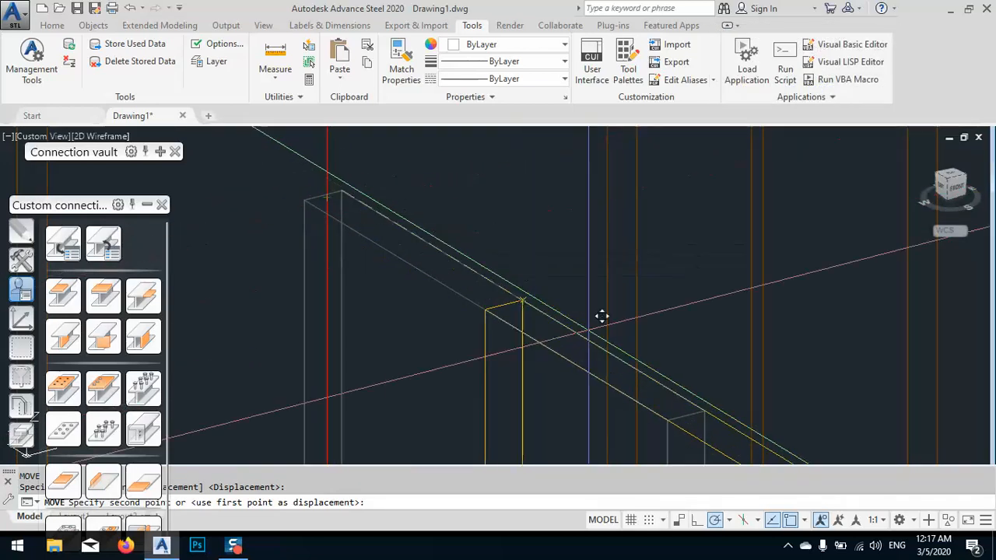
scroll(473, 294, down, 12)
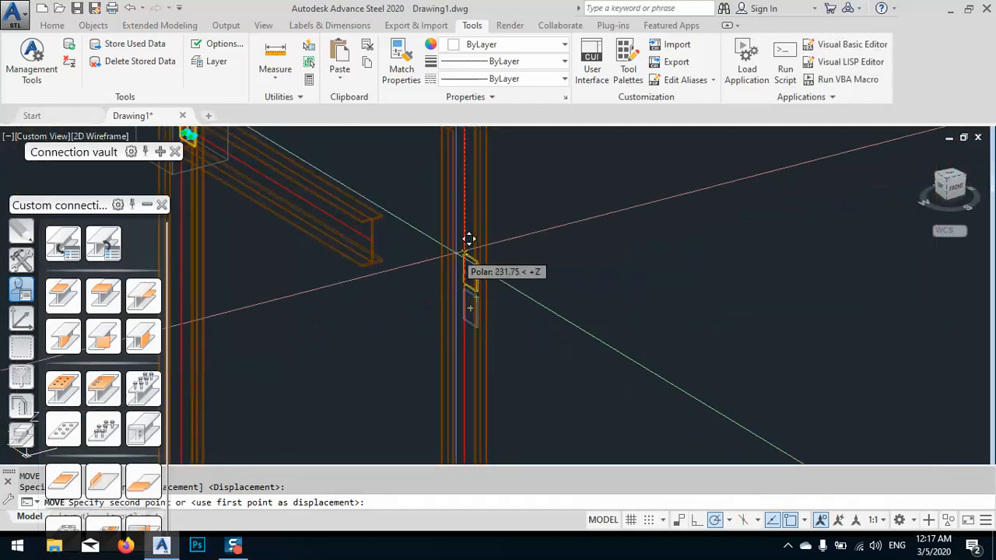
scroll(467, 160, up, 8)
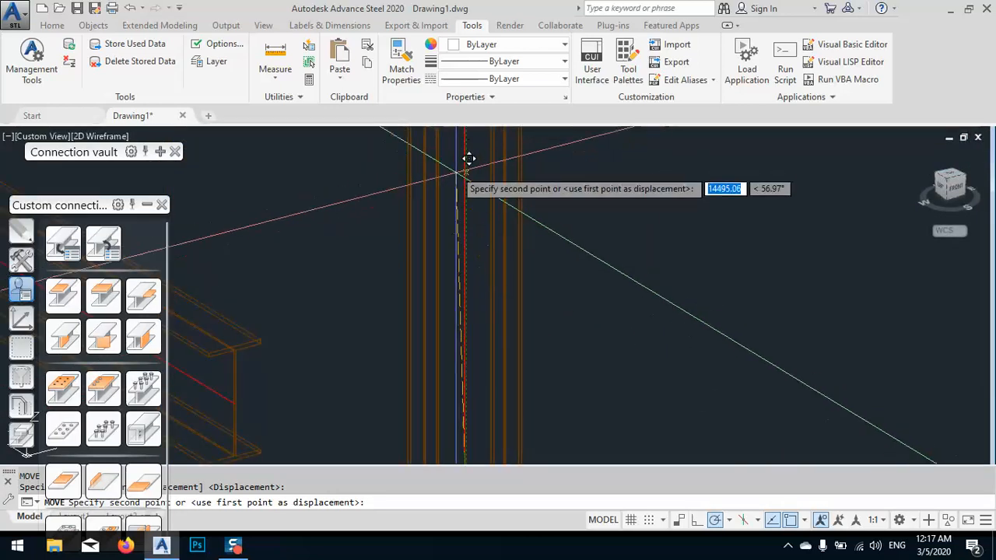
scroll(485, 205, down, 5)
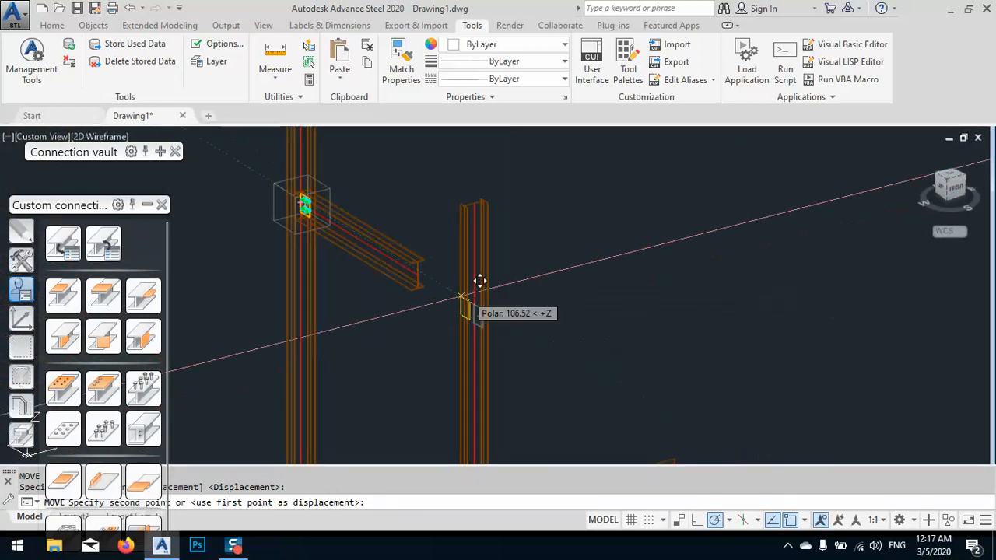
scroll(485, 285, up, 5)
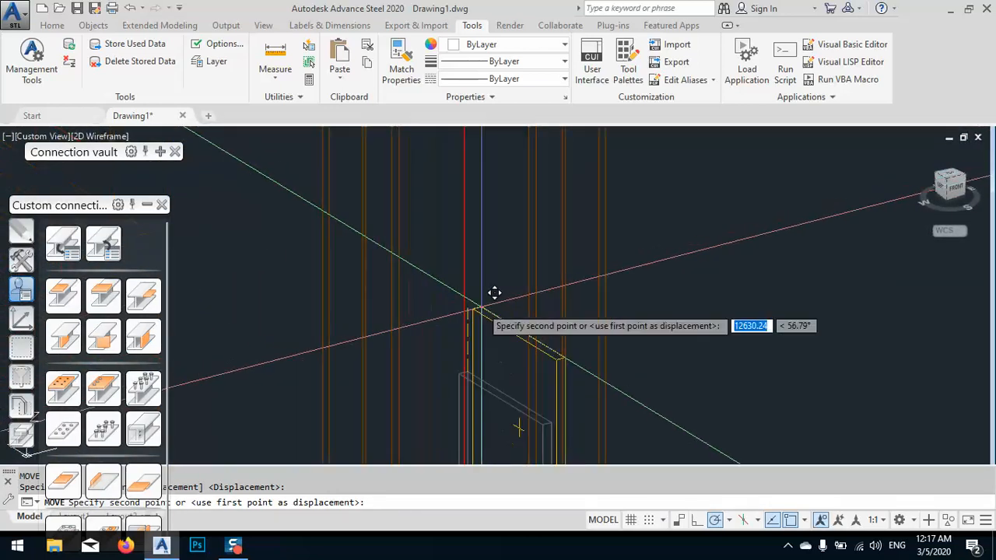
key(Escape)
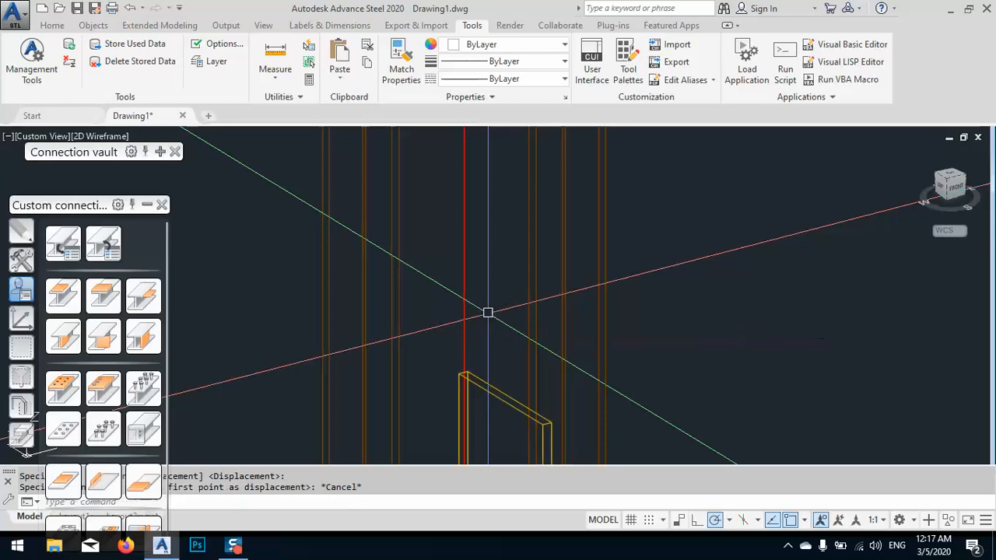
- Start moving the column plate from its upper corner and bring up the UCS tools with all point filters in view
middle_drag(496, 363, 532, 309)
click(526, 327)
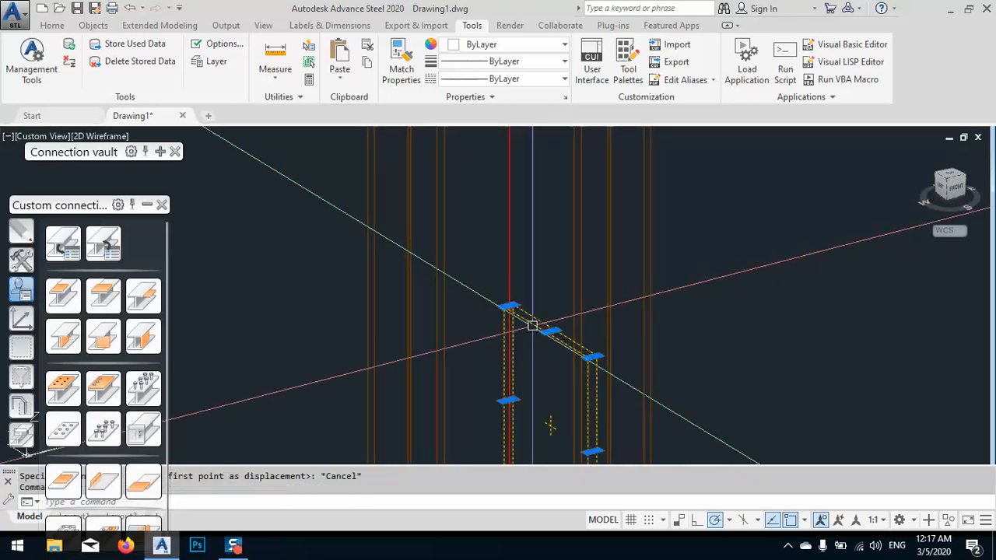
scroll(514, 308, up, 4)
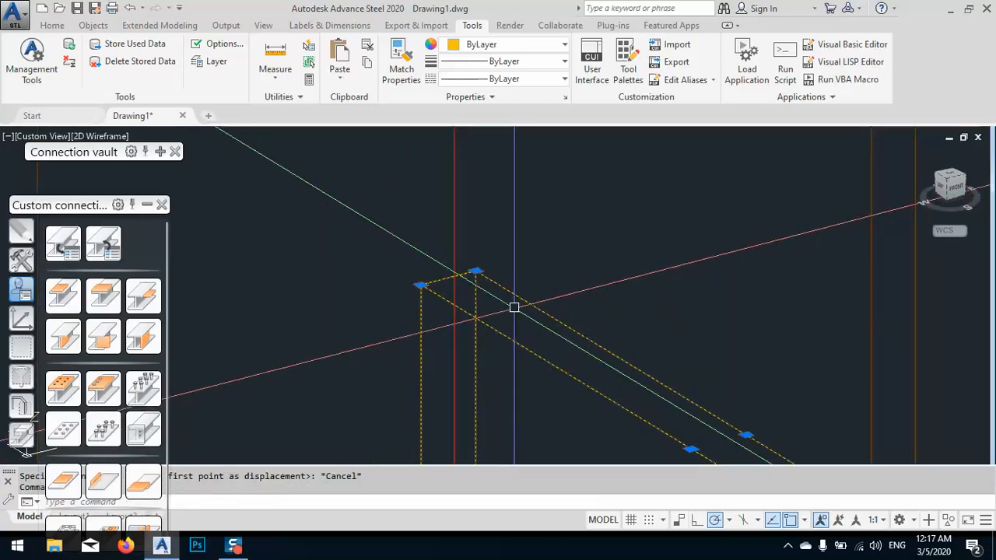
key(Return)
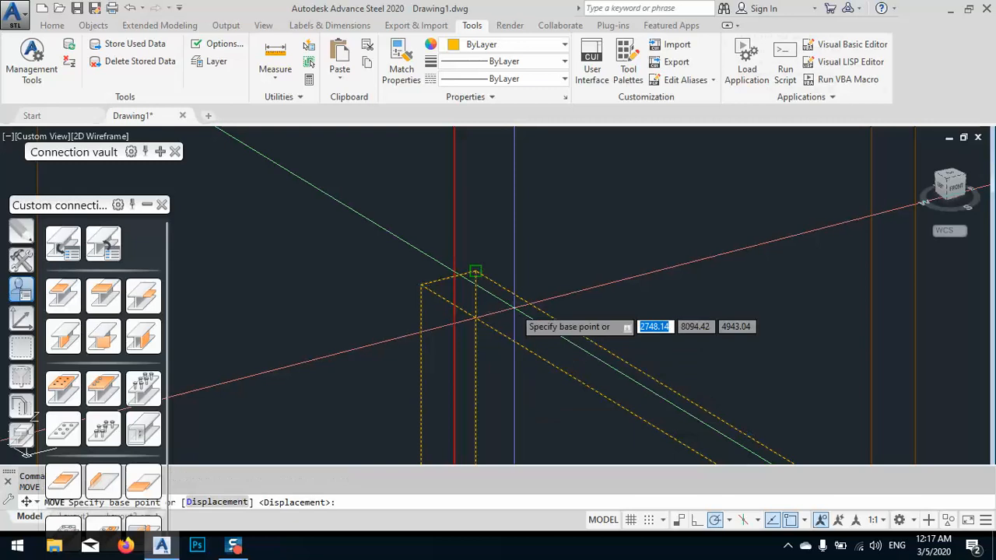
click(476, 272)
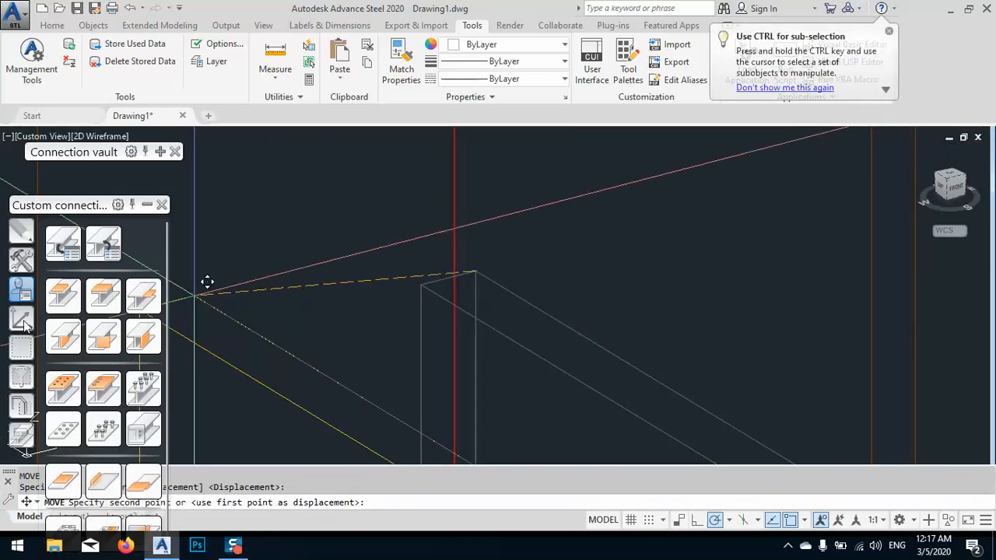
click(21, 319)
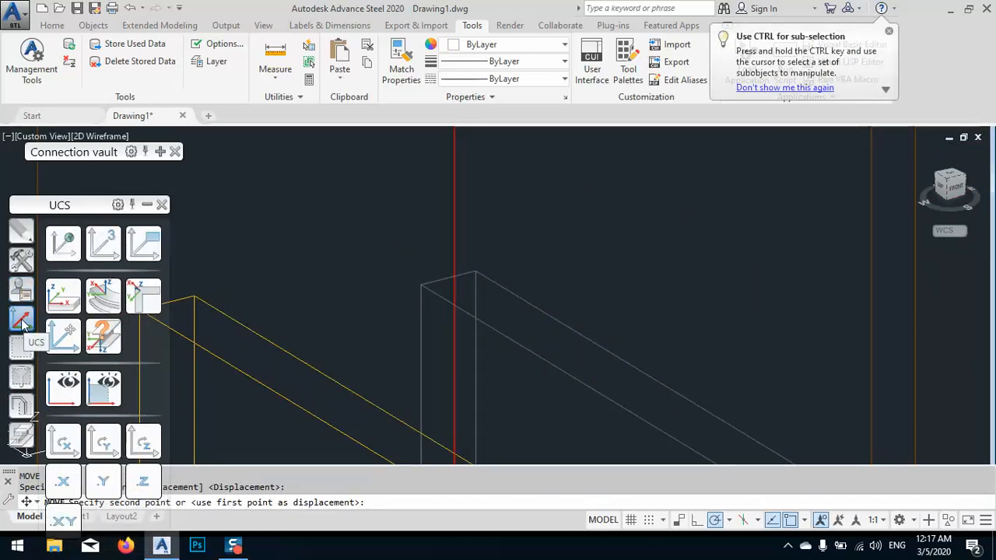
scroll(561, 246, down, 3)
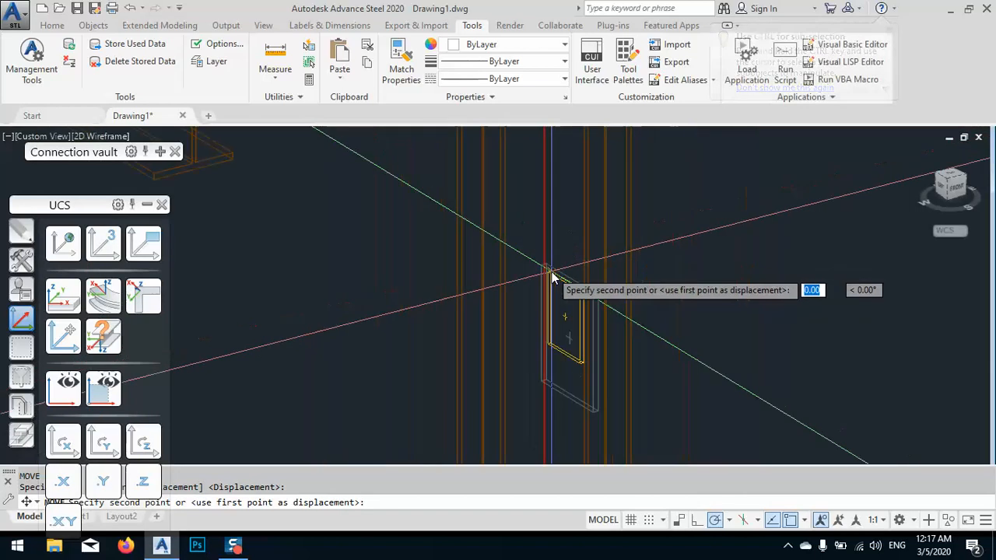
drag(80, 200, 101, 54)
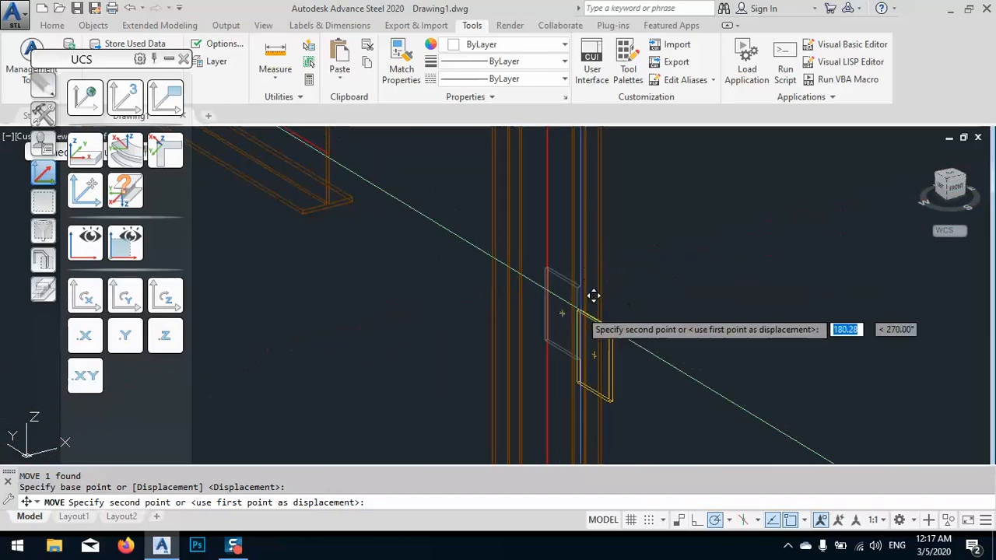
- Shift the plate in the Y direction only, using a point filter and a corner at the column's upper end as reference
click(117, 341)
scroll(527, 378, down, 7)
scroll(563, 385, down, 4)
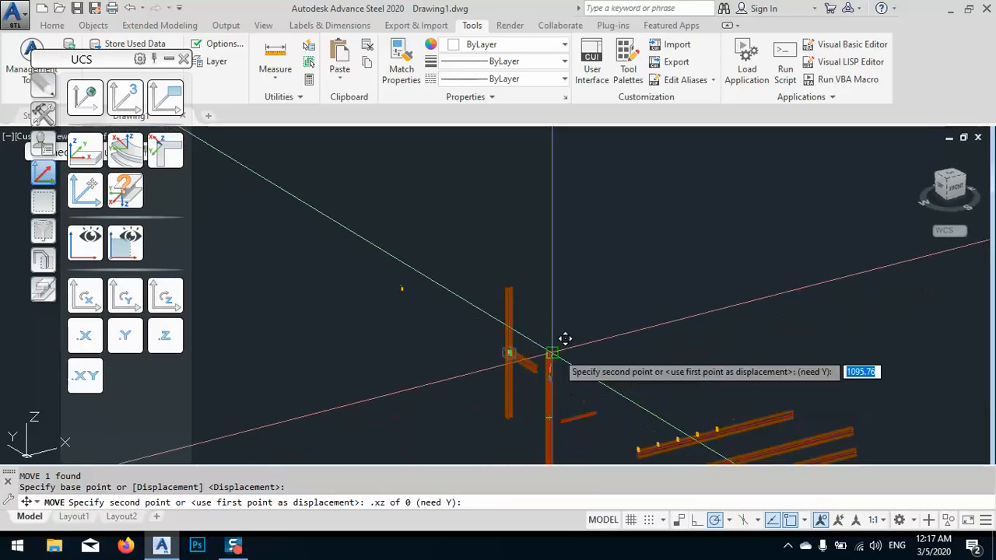
scroll(552, 360, up, 8)
scroll(473, 287, up, 6)
scroll(538, 257, up, 5)
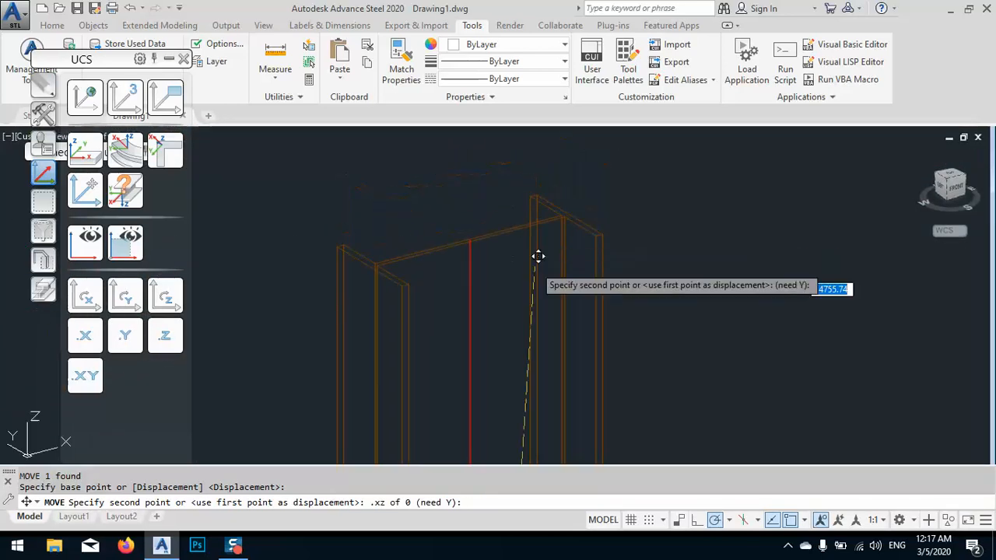
scroll(583, 200, up, 5)
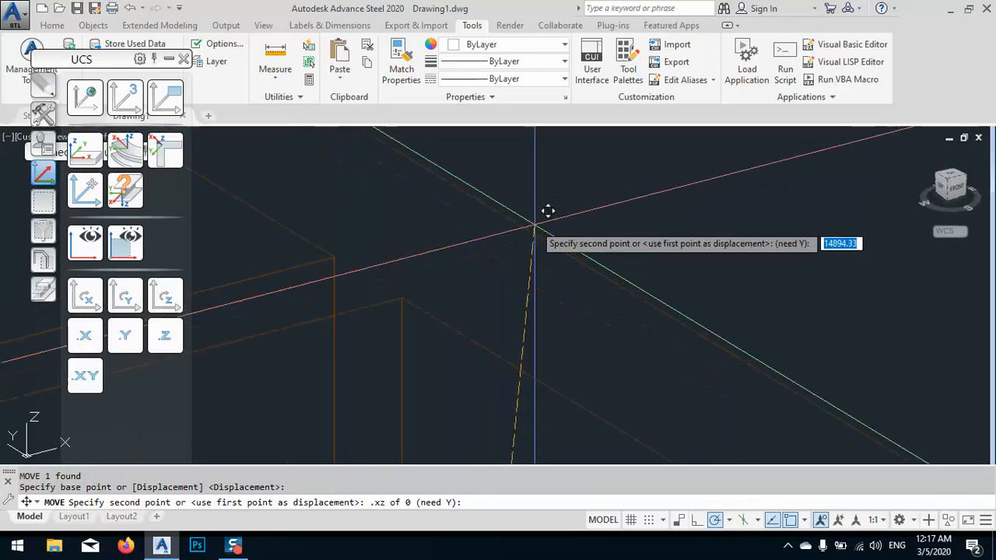
click(403, 302)
scroll(482, 211, down, 6)
scroll(482, 211, down, 10)
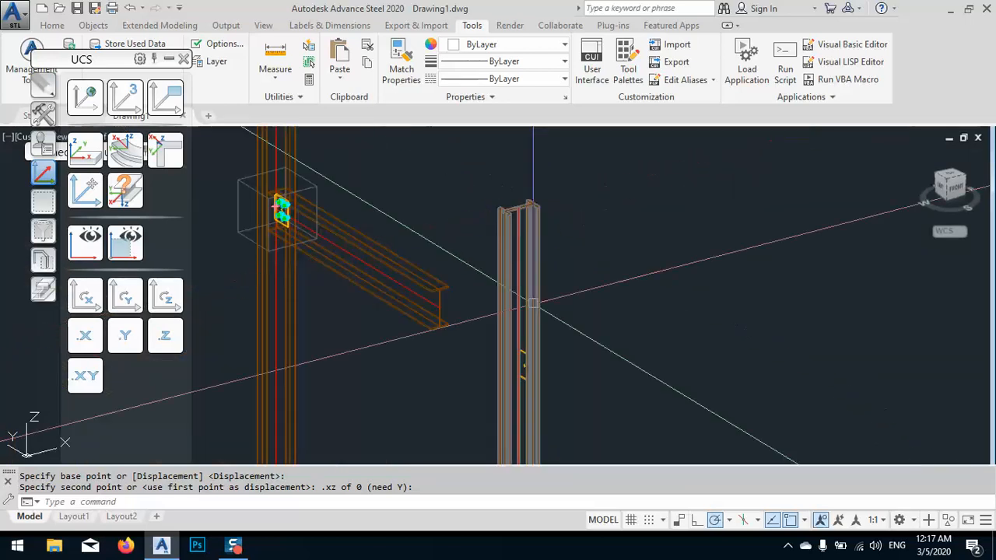
- Inspect the moved plate against the column axis in the Left view and from an orbited 3D view
scroll(519, 361, up, 7)
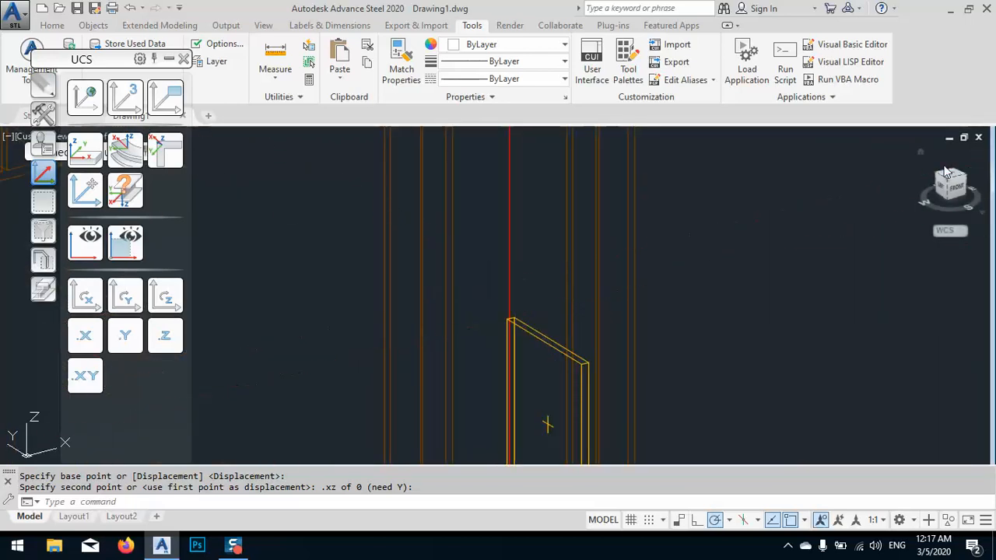
click(944, 191)
scroll(378, 241, up, 8)
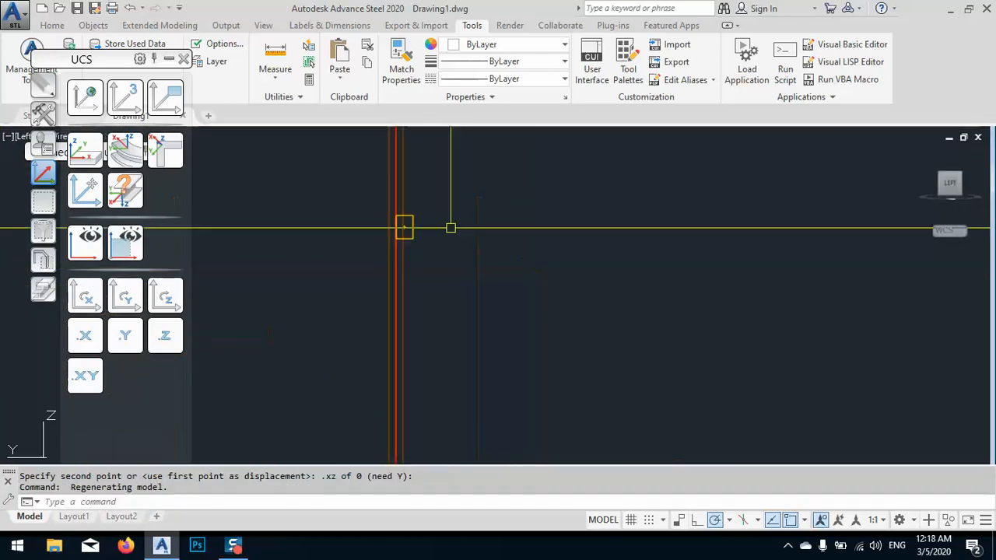
scroll(378, 240, up, 5)
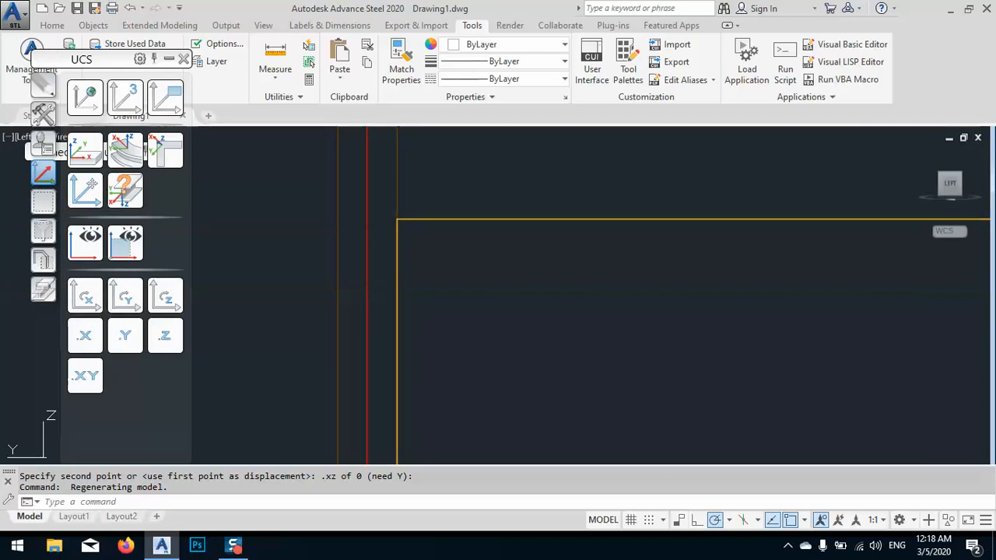
scroll(442, 239, down, 12)
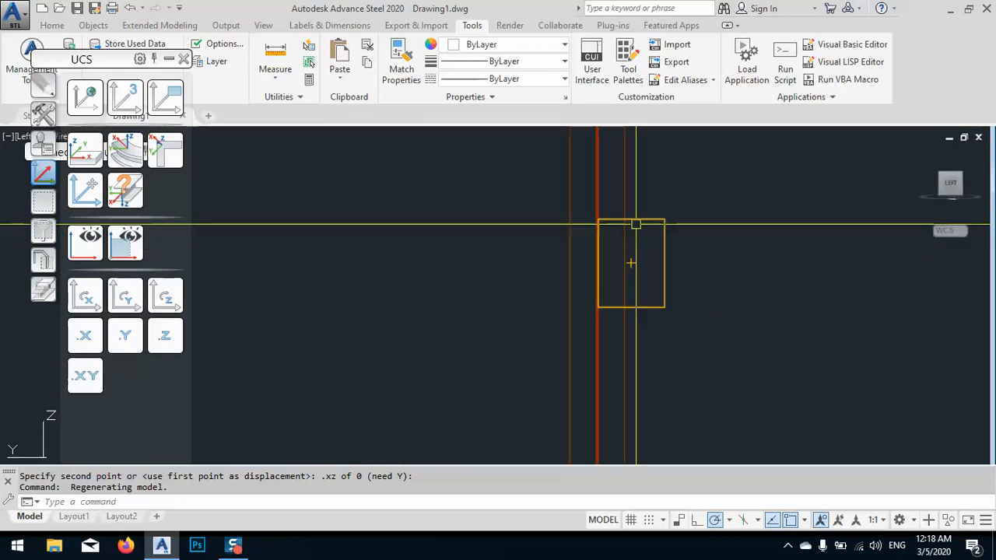
middle_drag(631, 263, 572, 312)
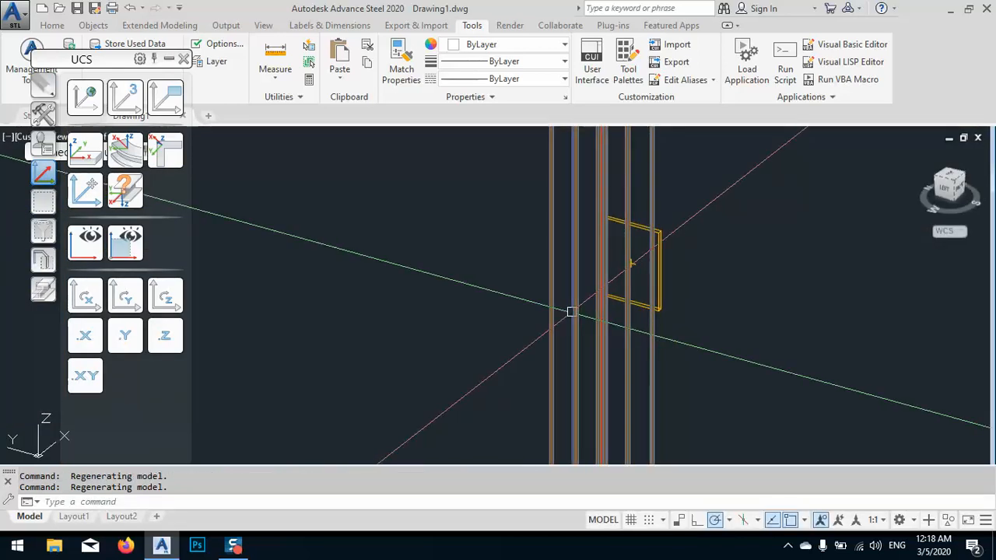
scroll(676, 276, up, 4)
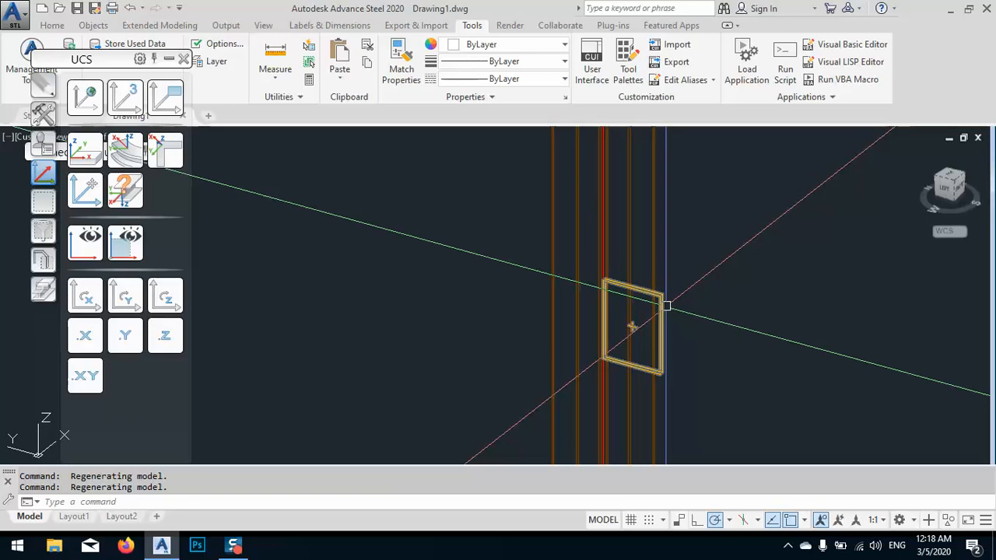
click(652, 289)
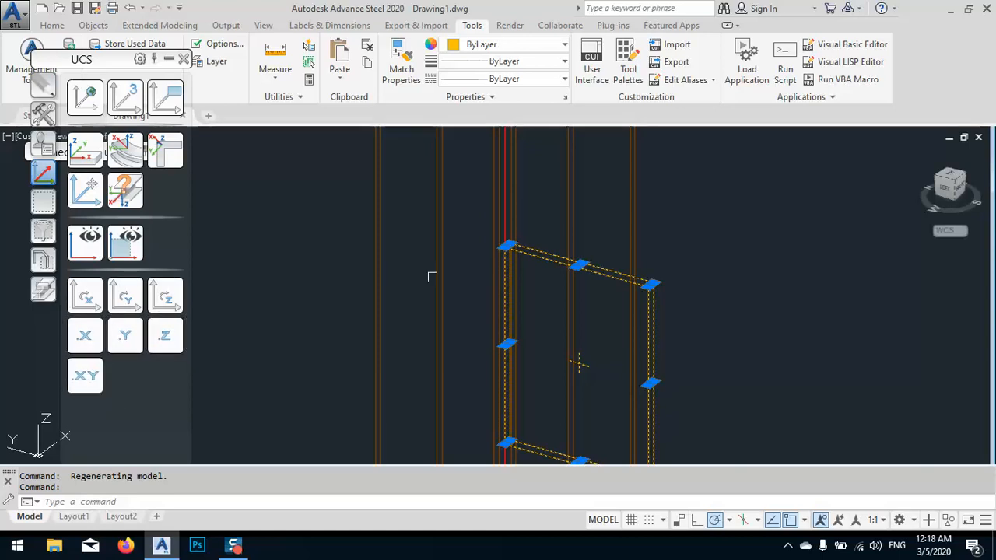
scroll(580, 261, down, 3)
scroll(525, 229, down, 2)
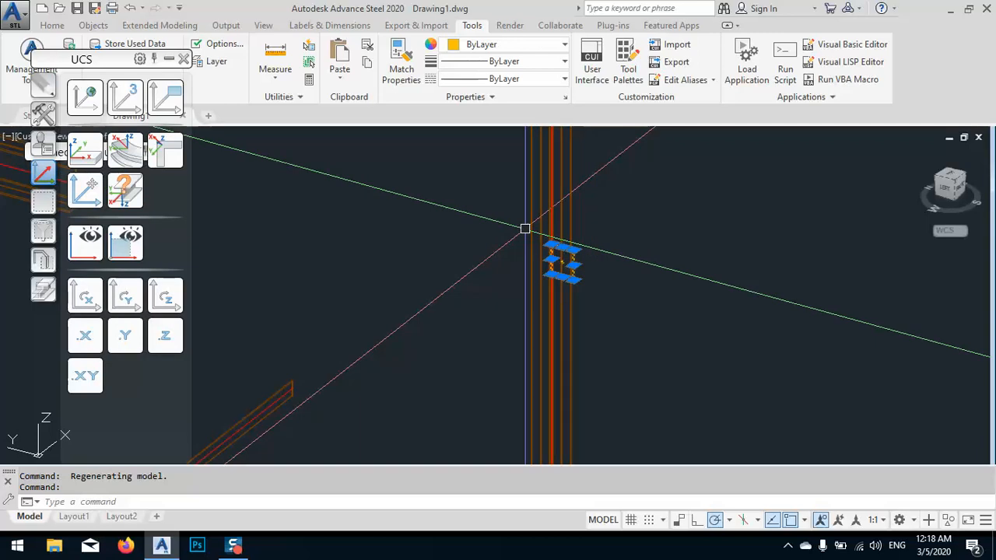
key(Escape)
- Move the UCS palette clear of the ribbon and place a rolled I section beam in the empty space beside the bolted column connection
scroll(491, 242, down, 7)
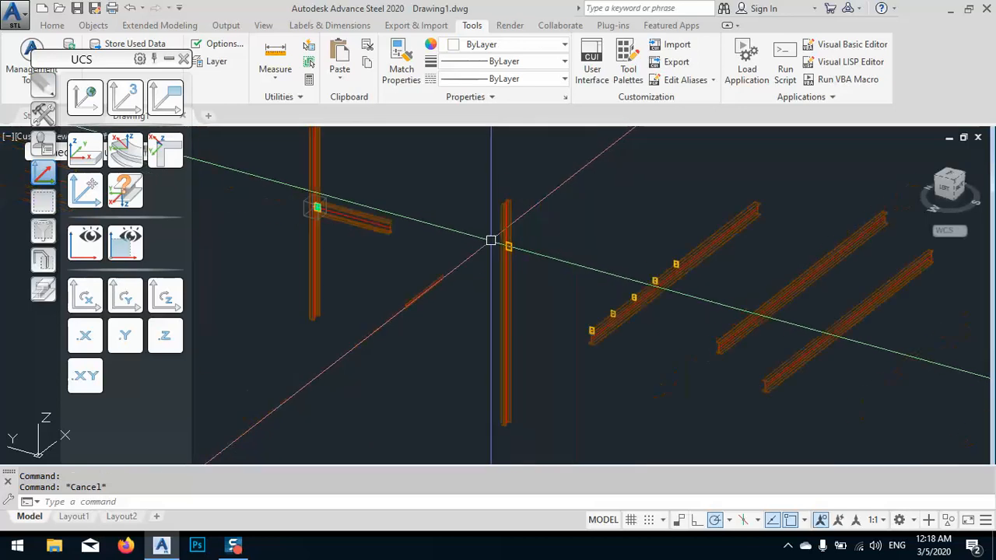
scroll(368, 214, up, 7)
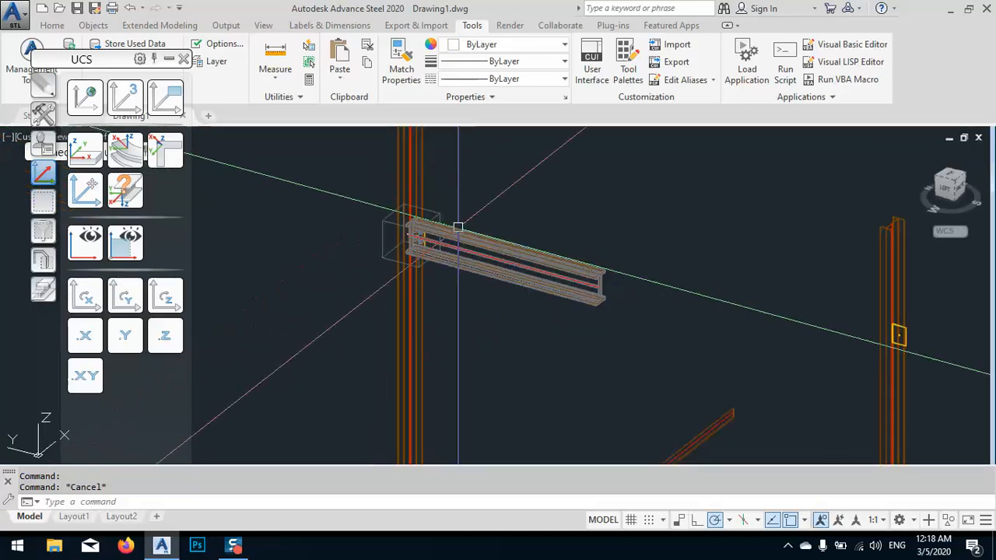
middle_drag(459, 230, 596, 223)
drag(113, 61, 121, 207)
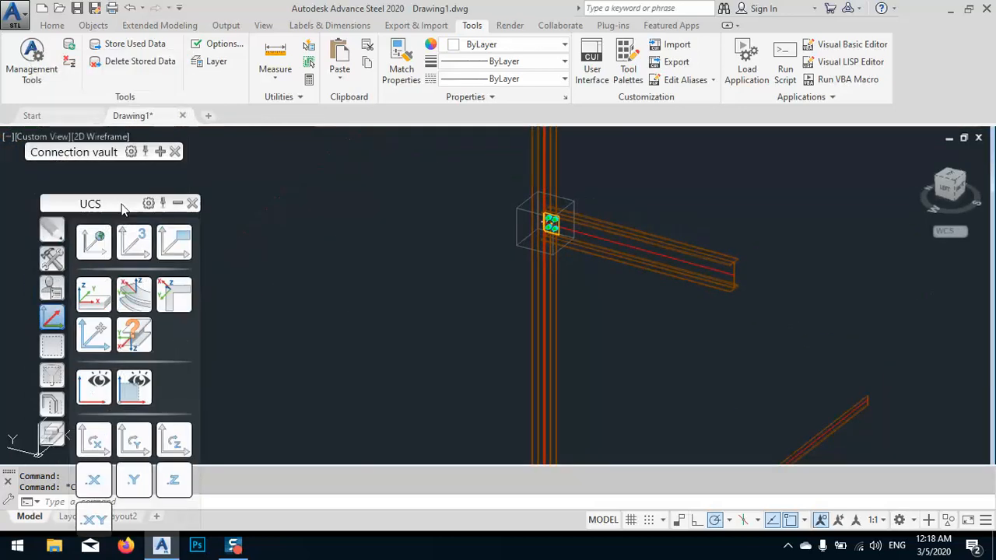
click(52, 25)
click(233, 81)
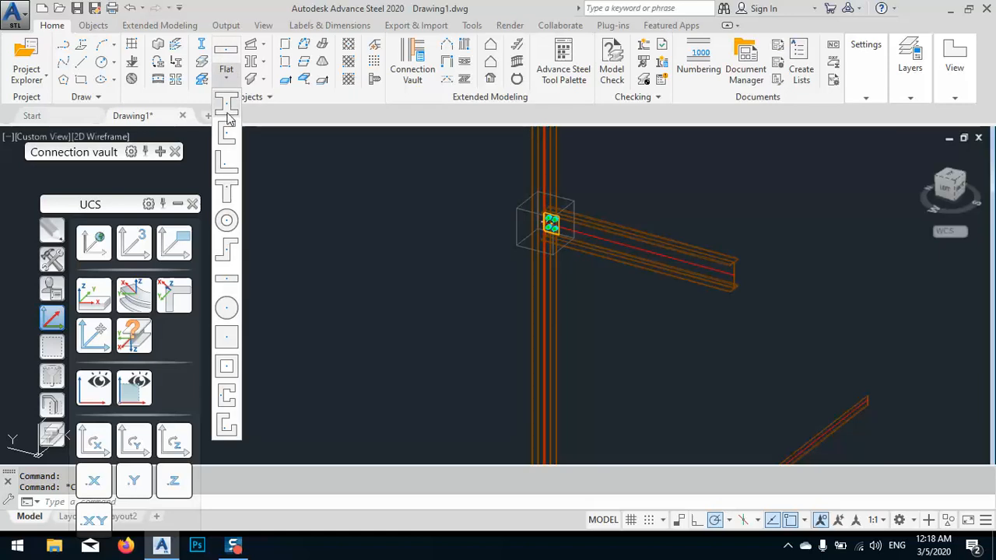
click(231, 117)
middle_drag(469, 304, 590, 280)
click(355, 270)
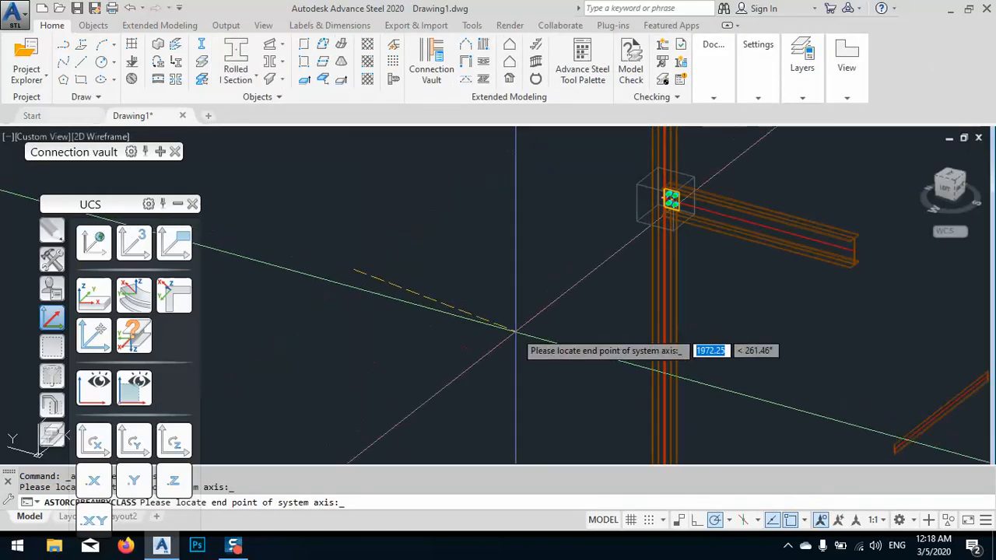
click(536, 314)
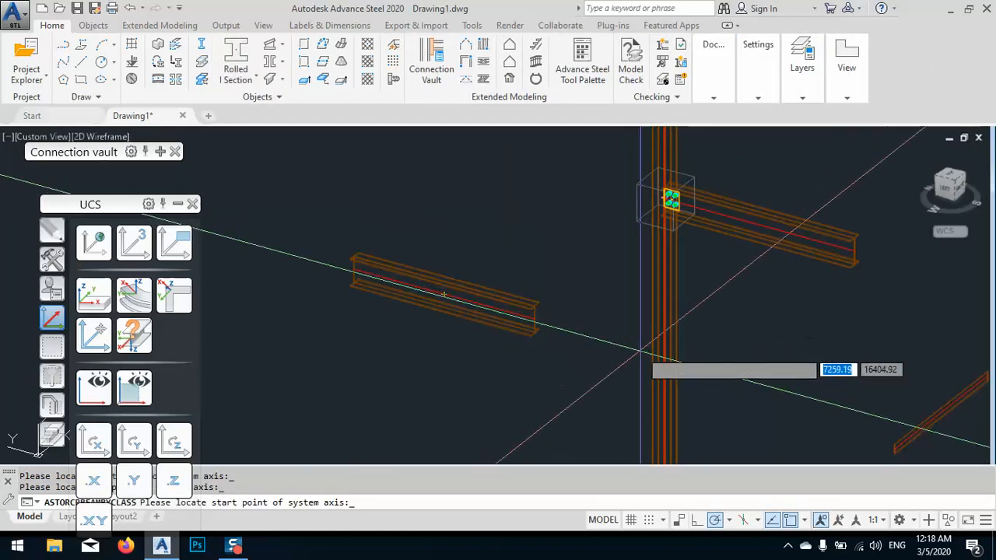
- Place a second rolled I section beam alongside the first in the opposite direction, keeping the IPE300 section
middle_drag(617, 369, 630, 349)
scroll(637, 339, down, 4)
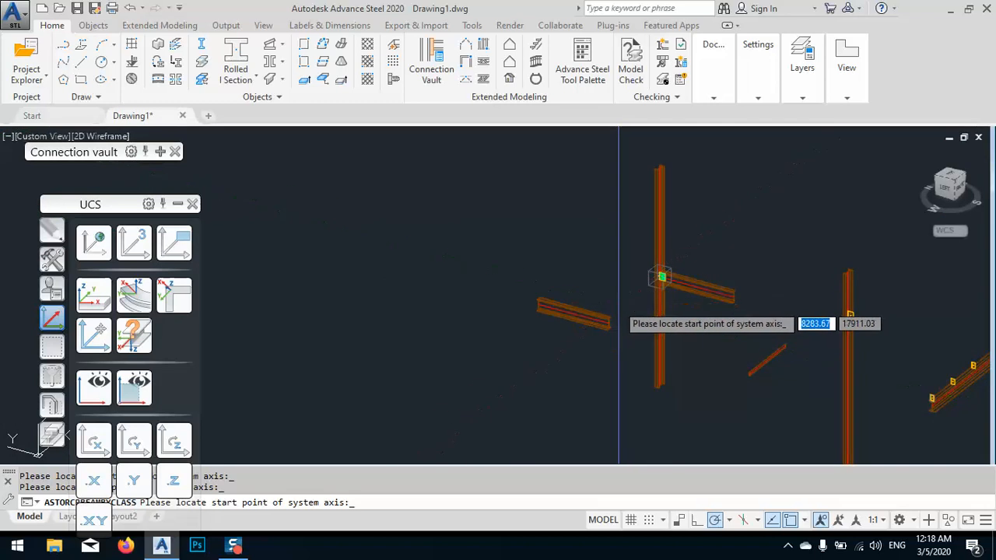
click(613, 306)
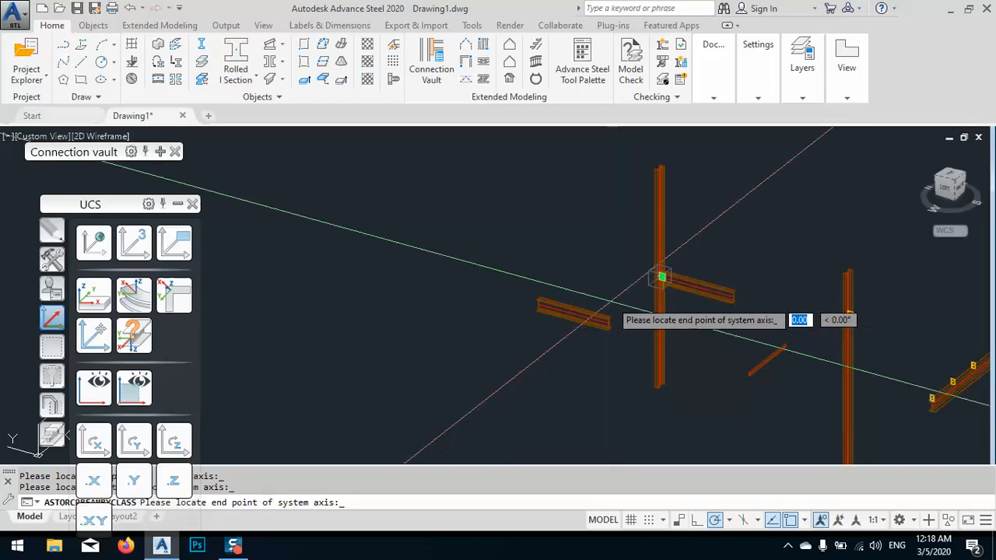
click(532, 278)
key(Escape)
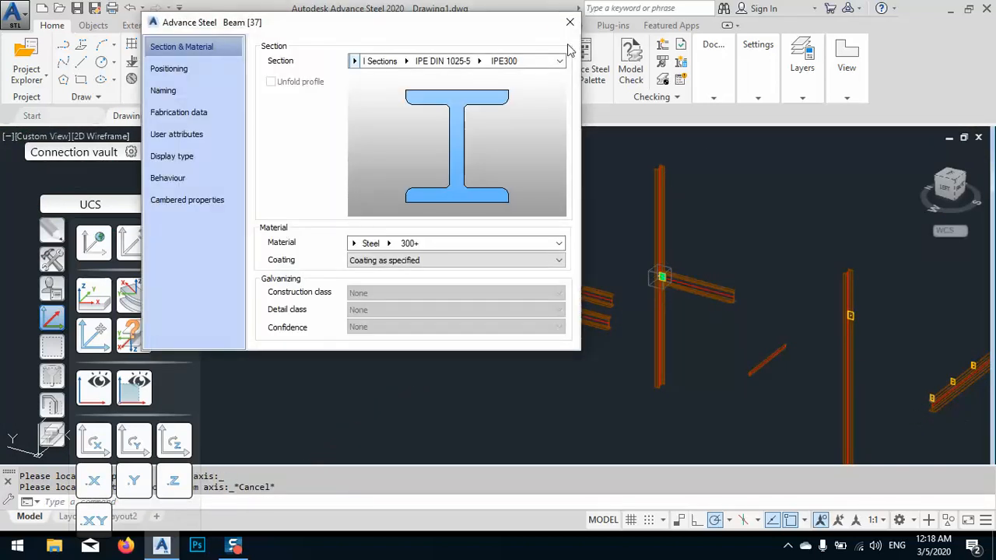
click(570, 21)
- Run the numbering on the two new IPE300 beams and close the numbering results
click(587, 403)
drag(542, 290, 522, 237)
click(573, 357)
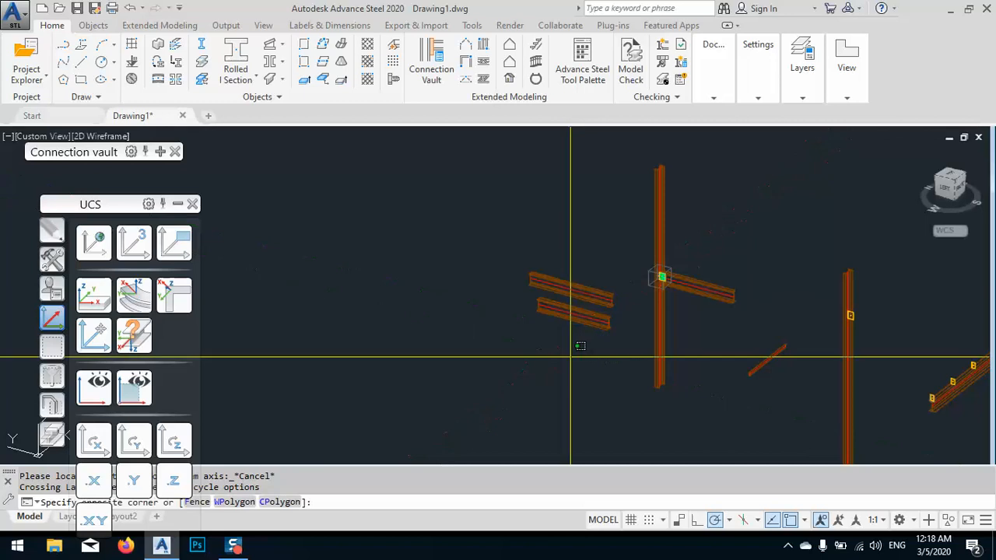
click(510, 249)
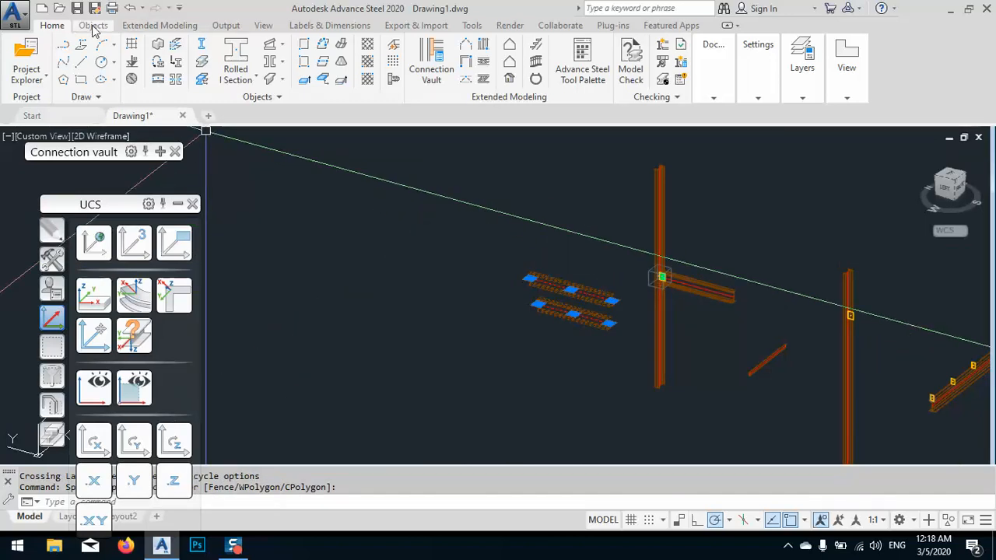
click(225, 26)
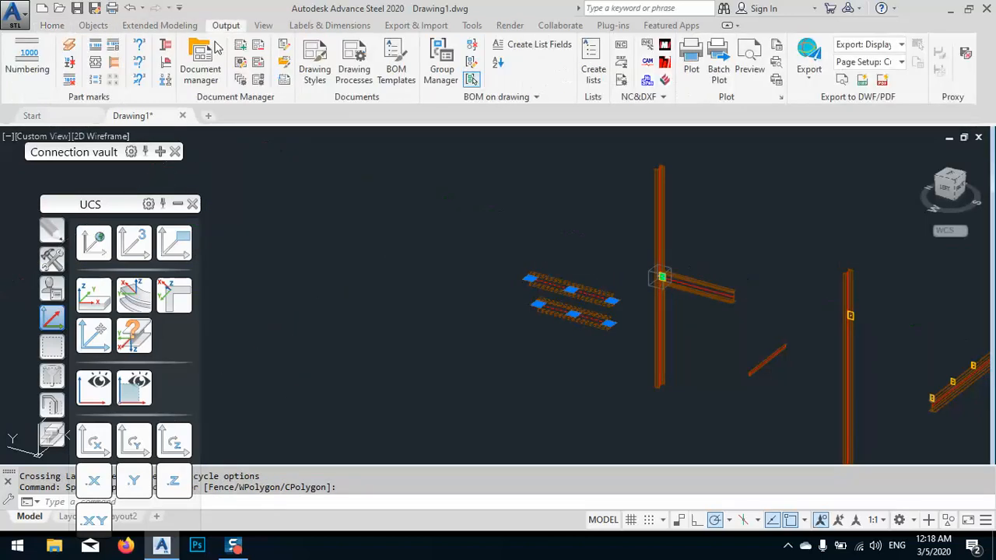
click(27, 63)
click(441, 480)
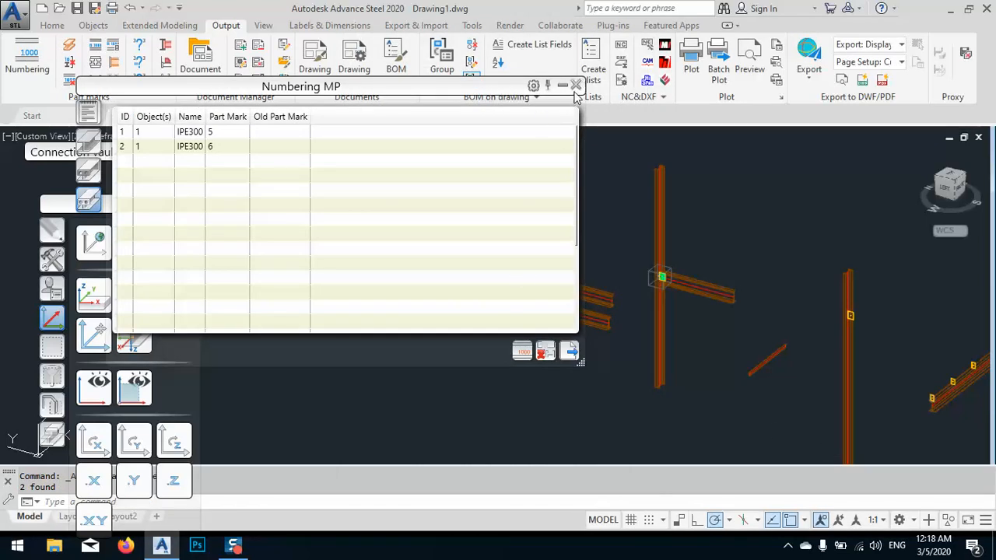
click(576, 84)
- Display the assembly coordinate system of the first new beam
scroll(591, 317, up, 5)
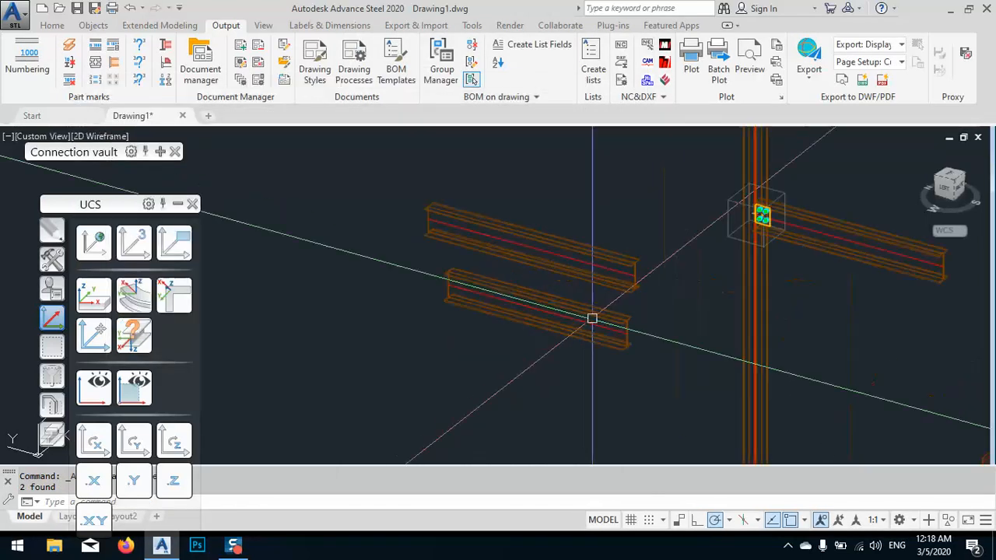
right_click(470, 339)
click(524, 313)
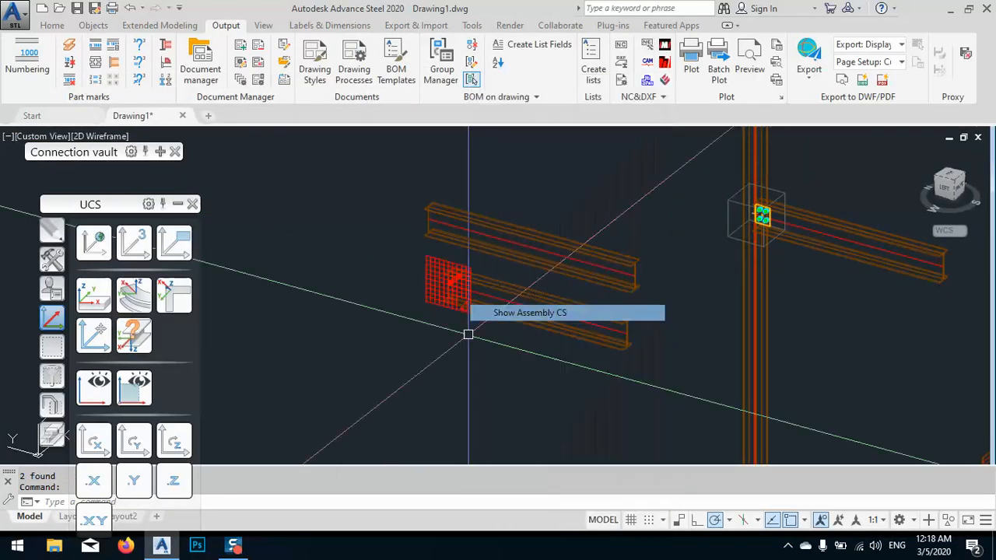
scroll(578, 208, up, 5)
scroll(579, 209, down, 5)
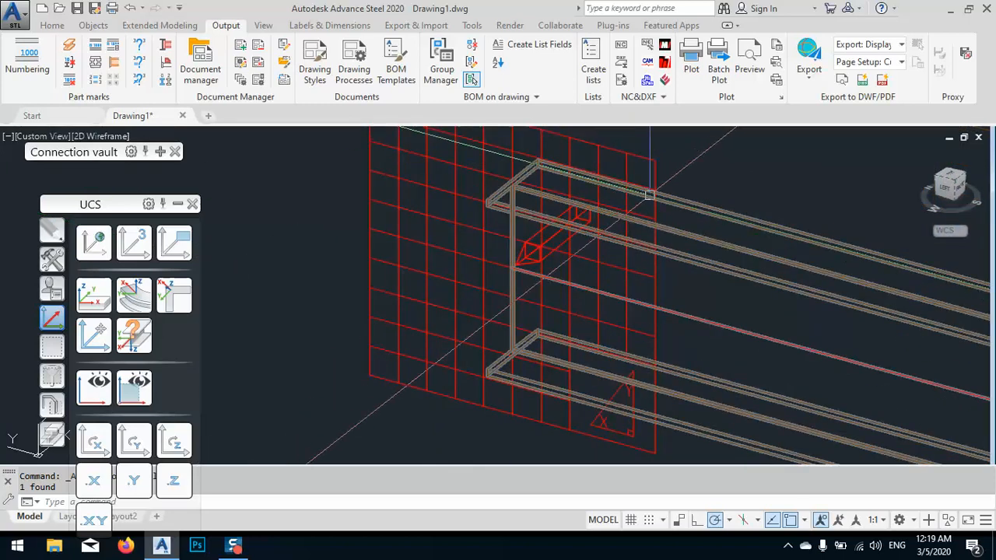
- Display the assembly coordinate system of the second new IPE300 beam
click(526, 239)
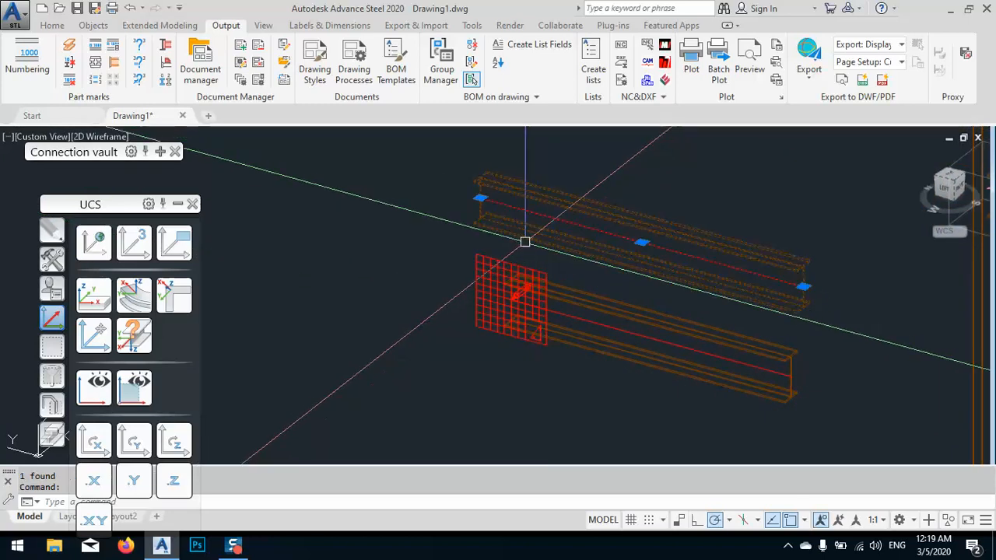
right_click(435, 229)
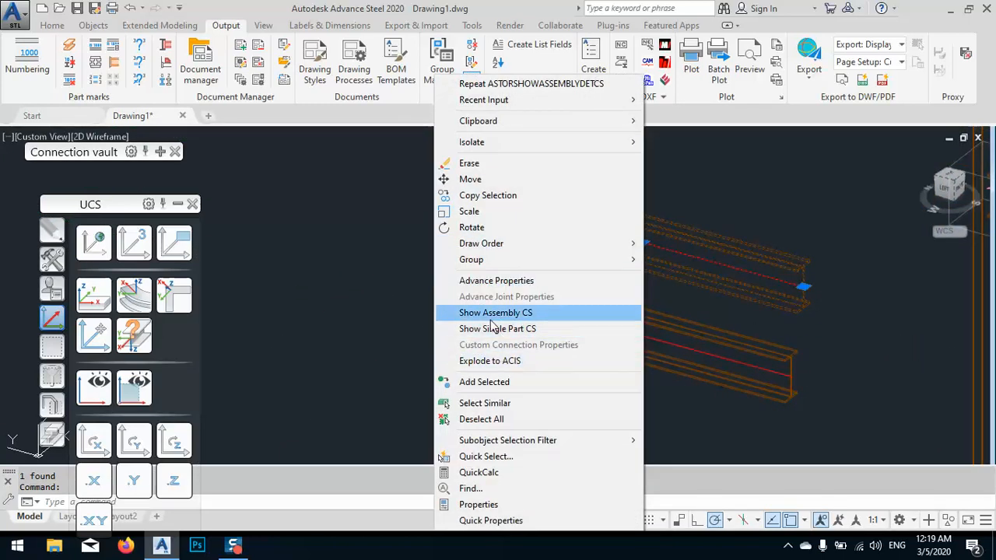
click(484, 313)
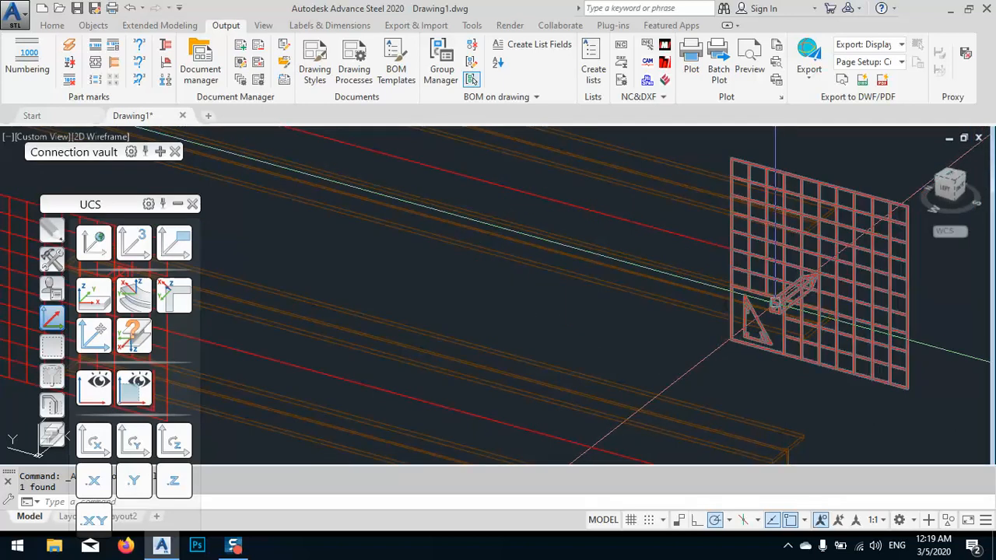
shift+middle_drag(760, 293, 739, 350)
shift+middle_drag(598, 358, 705, 259)
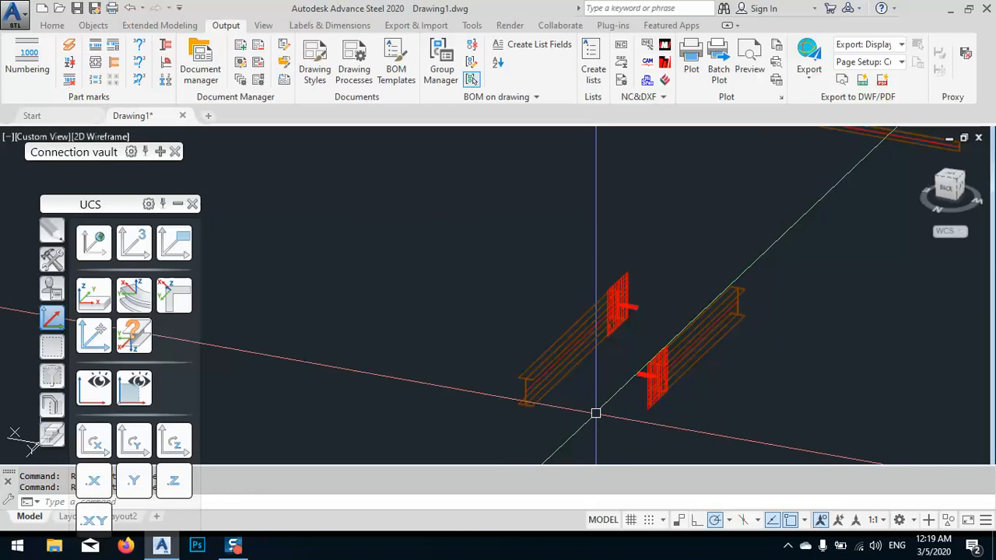
- Examine the two beams from several sides and compare the directions of their assembly coordinate system symbols
scroll(596, 414, down, 5)
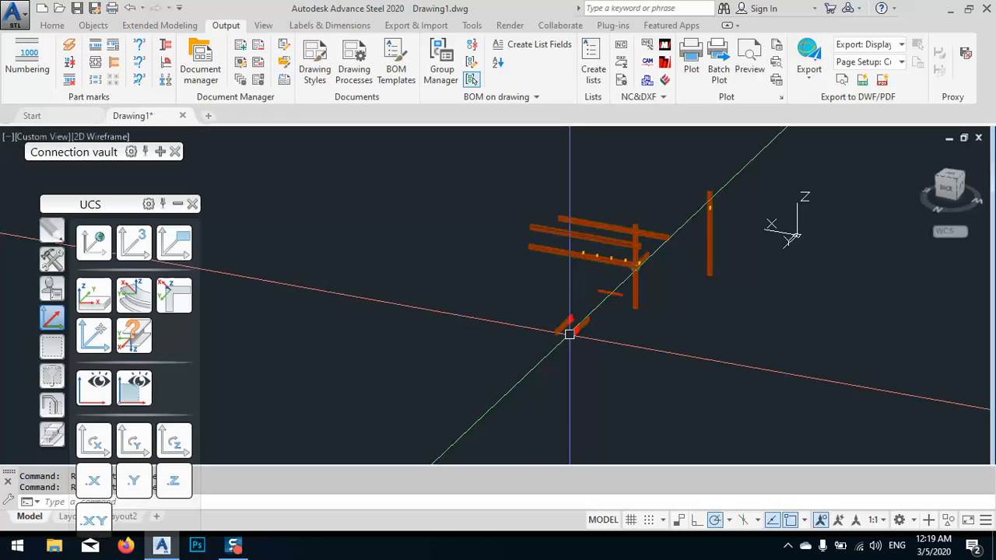
scroll(566, 323, down, 3)
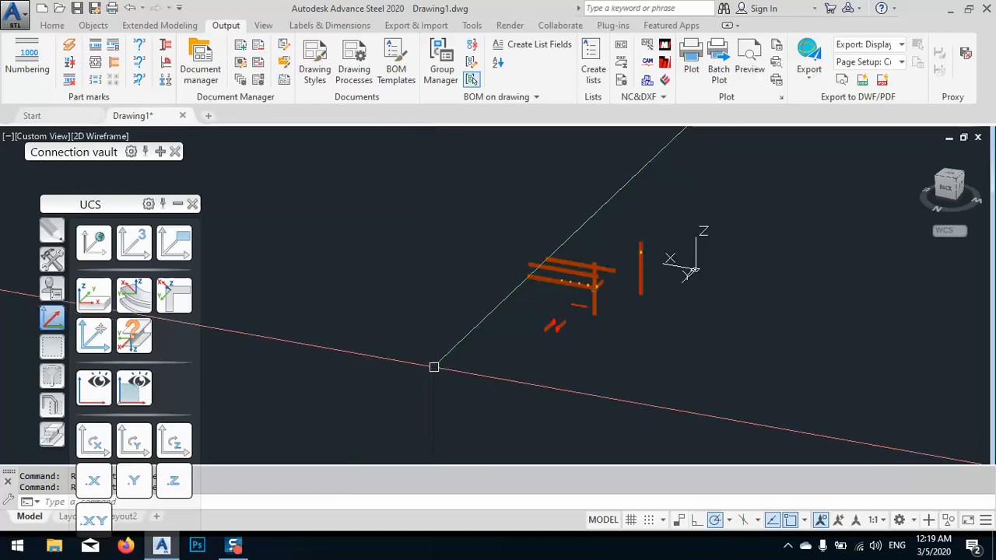
shift+middle_drag(601, 326, 690, 355)
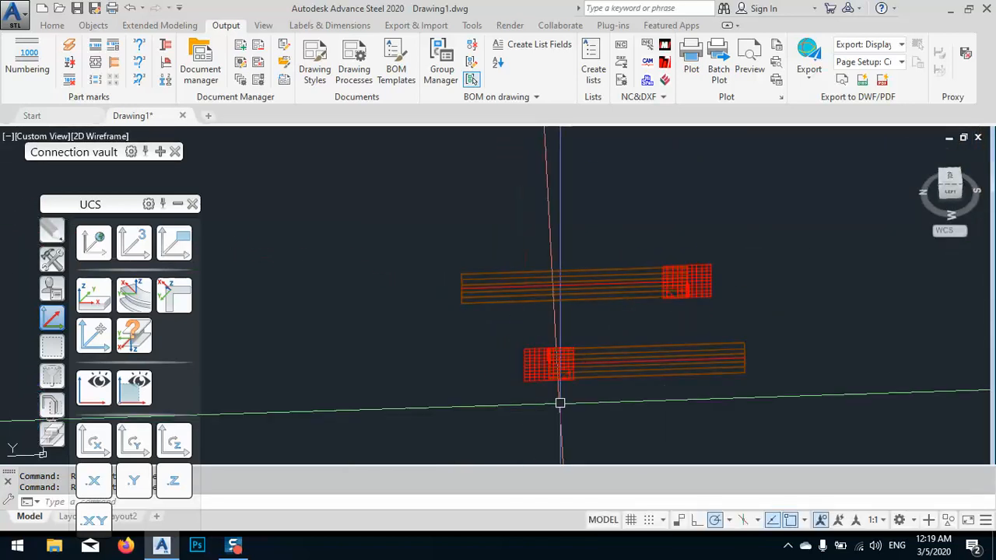
shift+middle_drag(558, 400, 607, 413)
scroll(607, 414, up, 5)
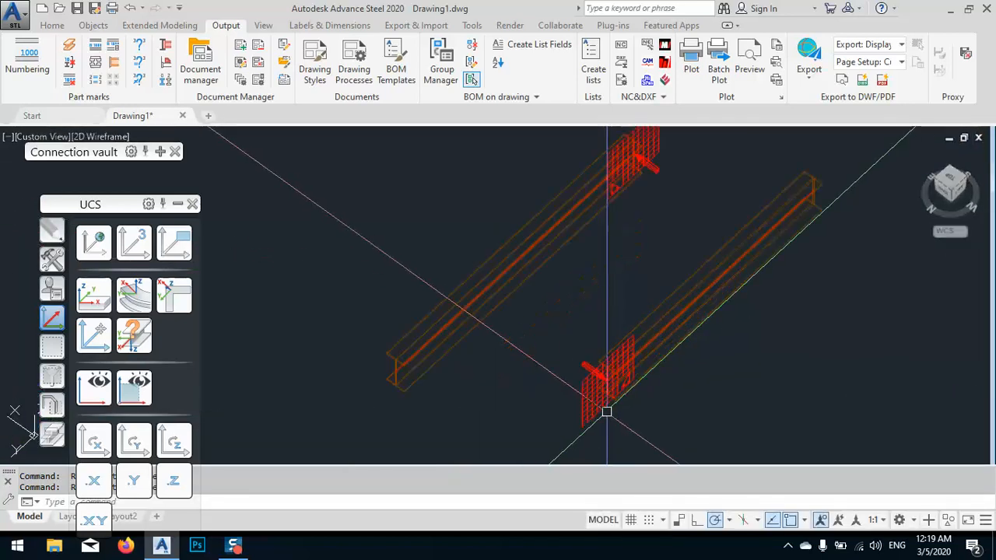
scroll(630, 416, down, 5)
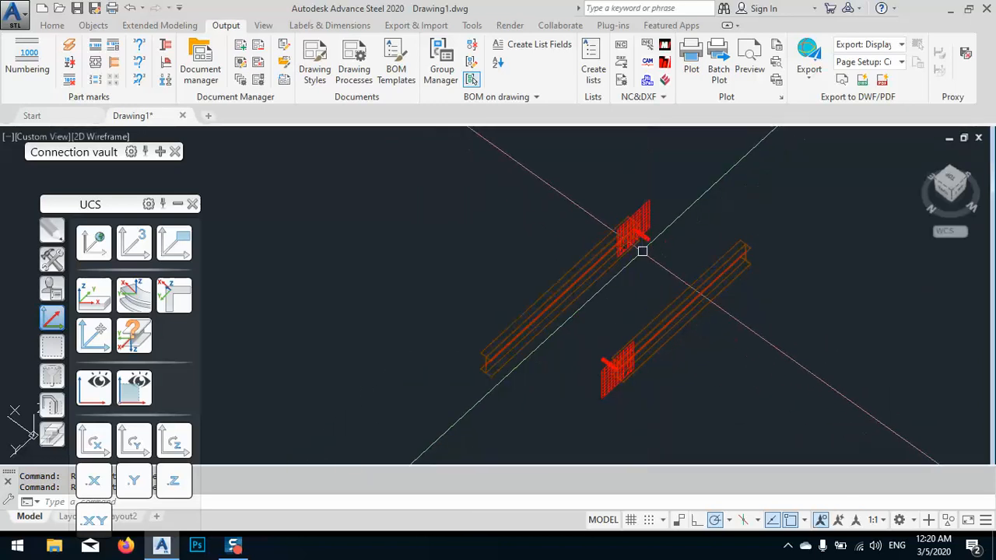
scroll(642, 251, up, 5)
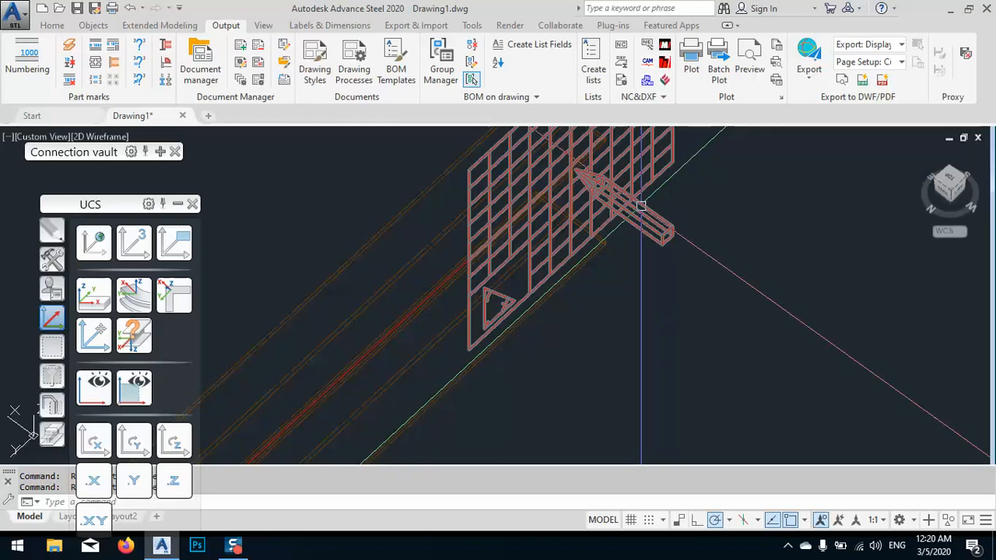
scroll(615, 234, down, 5)
middle_drag(591, 274, 592, 266)
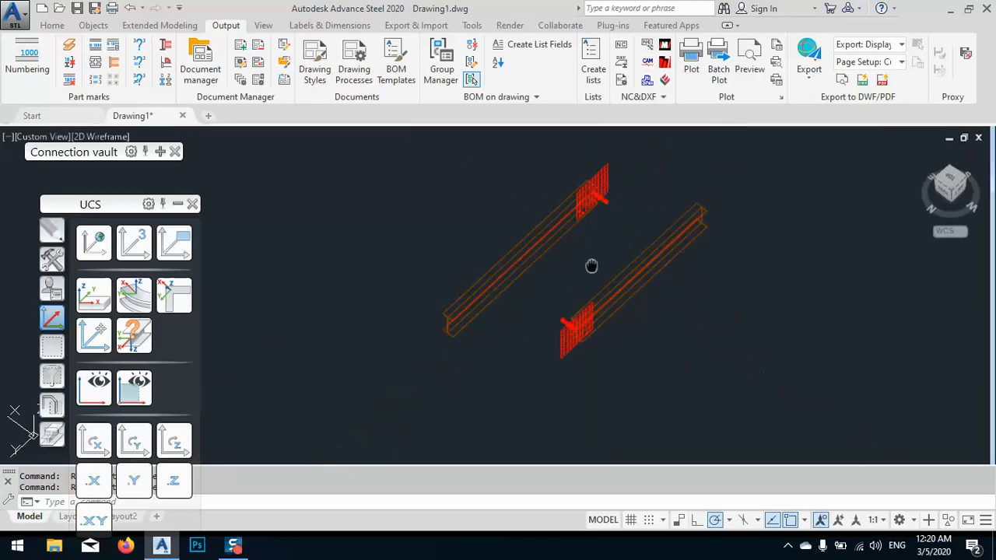
scroll(530, 331, up, 4)
scroll(537, 334, down, 3)
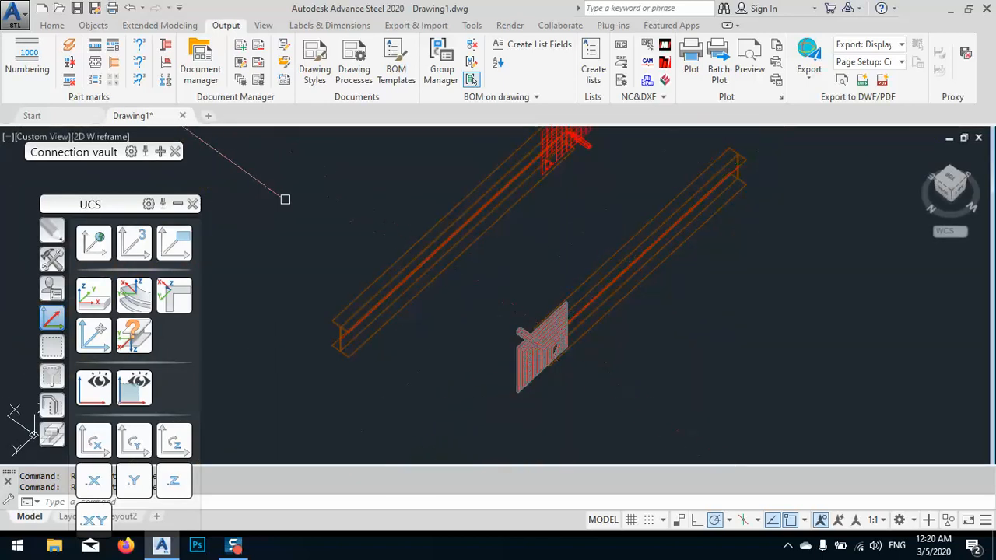
- Change the visual style of the model view to Conceptual
click(101, 136)
click(148, 187)
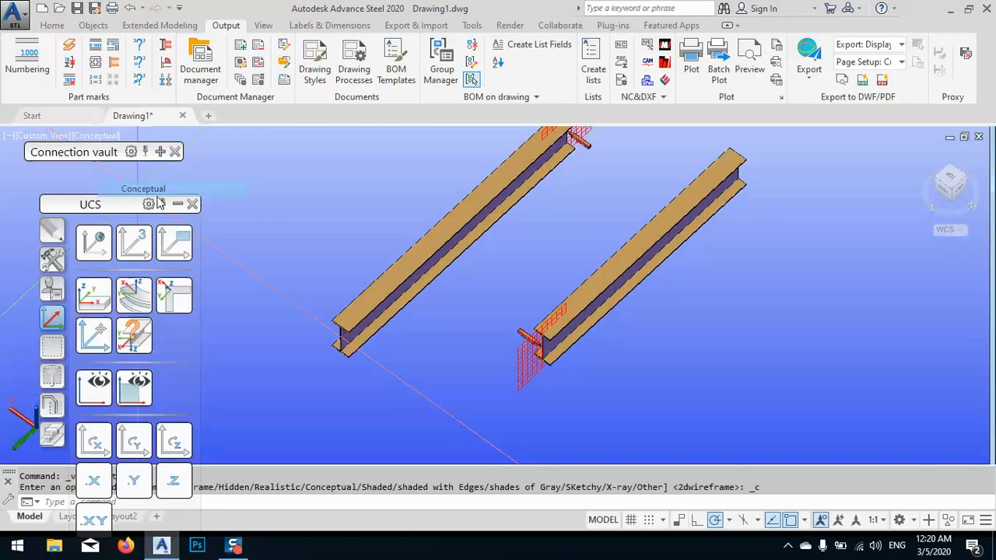
middle_drag(540, 196, 599, 278)
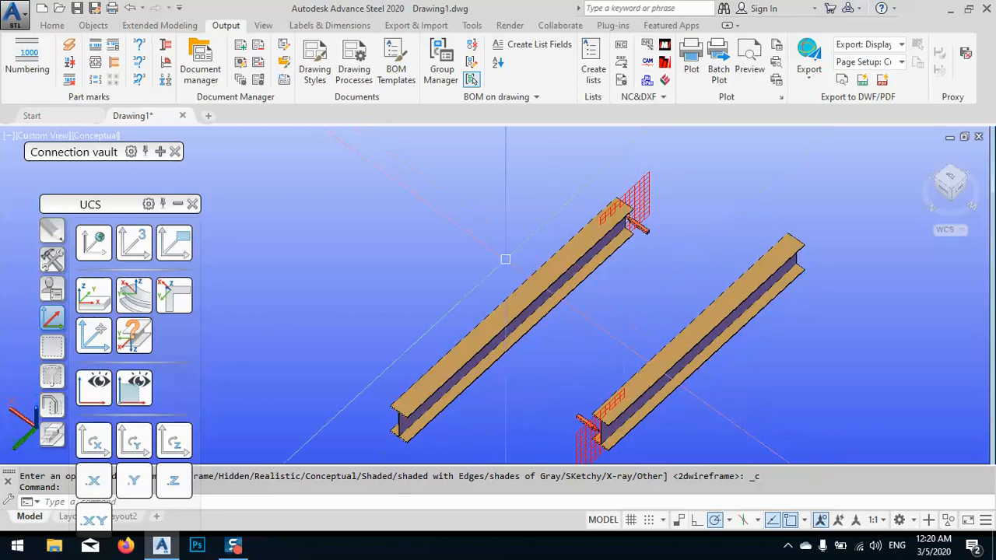
middle_drag(602, 330, 575, 256)
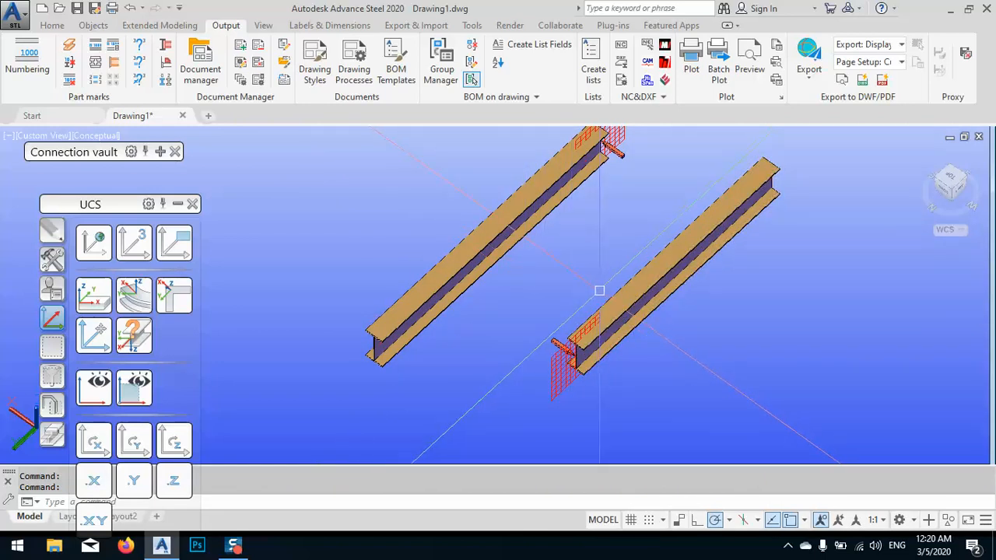
scroll(582, 285, down, 3)
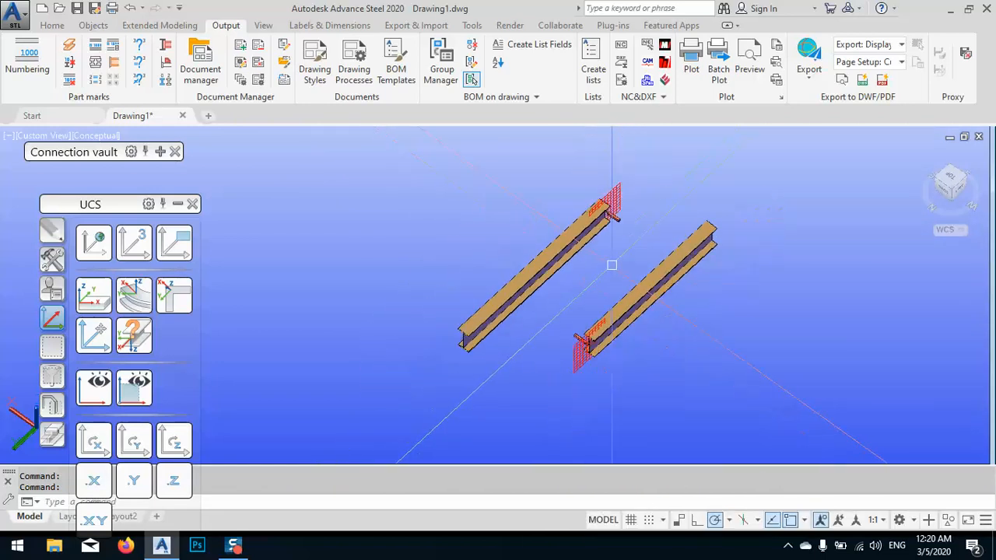
- Erase the two assembly coordinate system symbols at the beam ends
shift+middle_drag(612, 269, 528, 305)
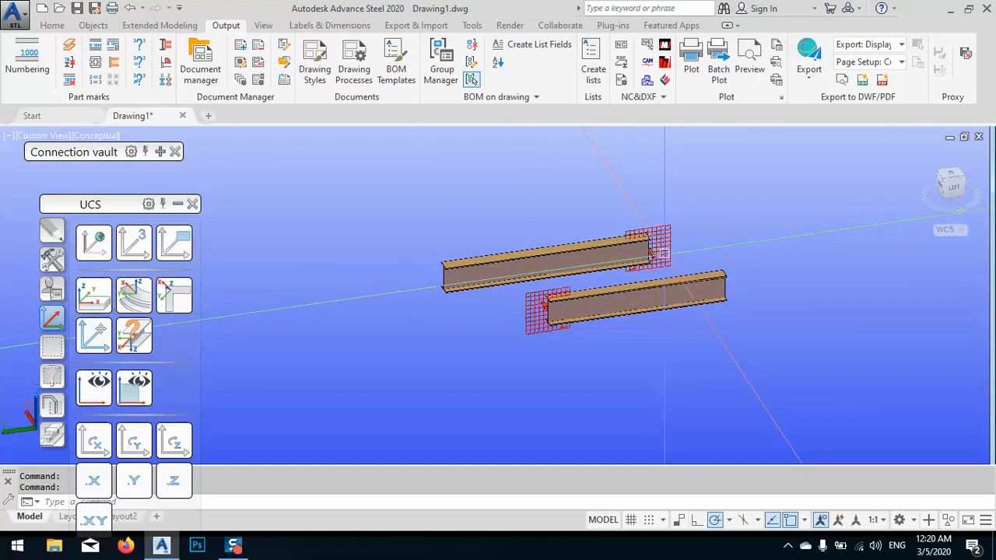
text(e)
key(Return)
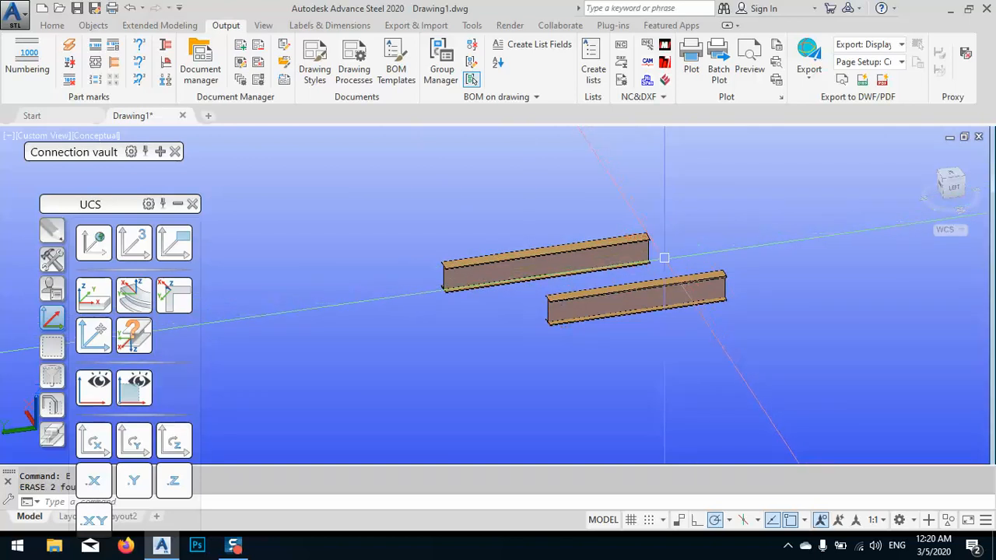
- Show the model from the Left view and align the UCS to that view
click(956, 191)
scroll(412, 327, up, 5)
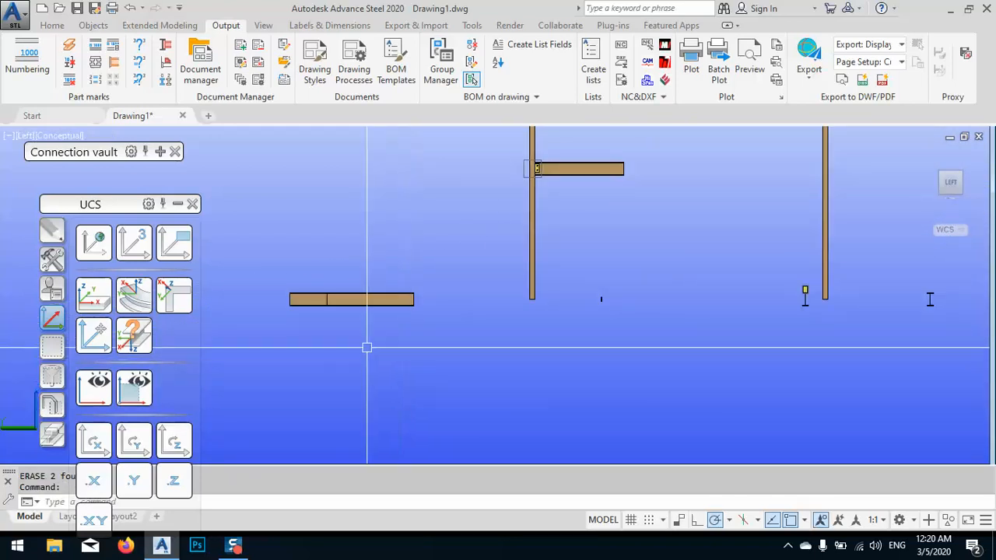
scroll(459, 283, up, 5)
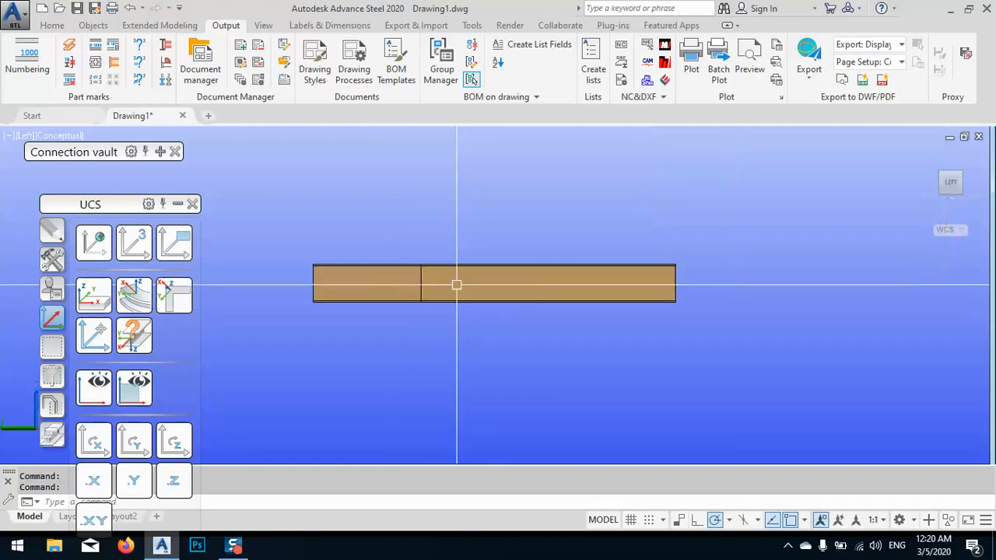
scroll(449, 317, down, 4)
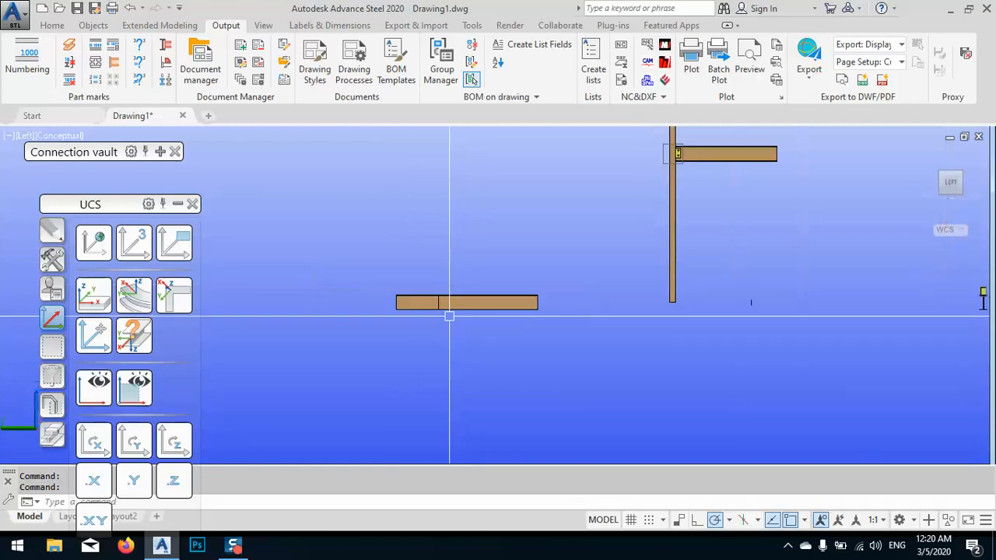
click(184, 248)
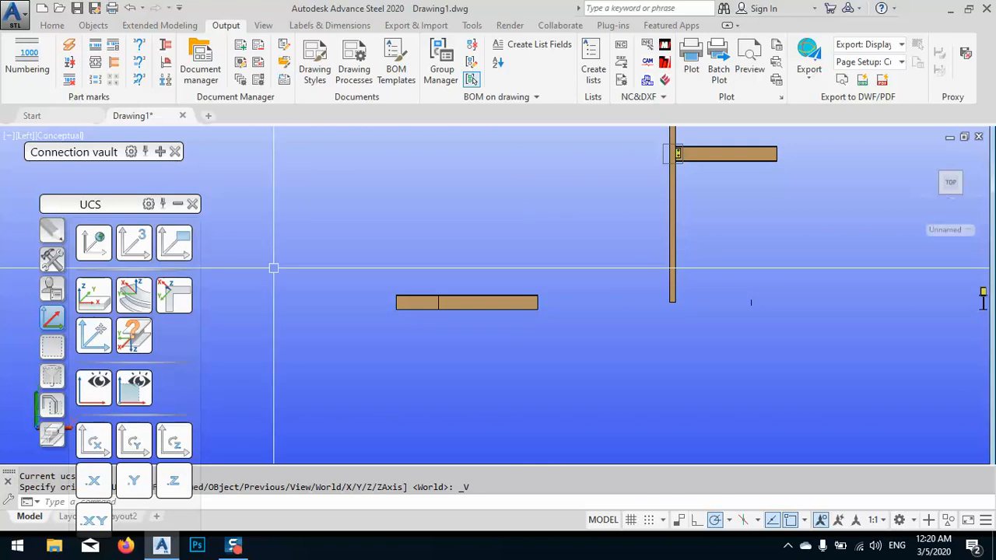
- Set the assembly coordinate system of both new beams from the current UCS
click(534, 341)
click(337, 246)
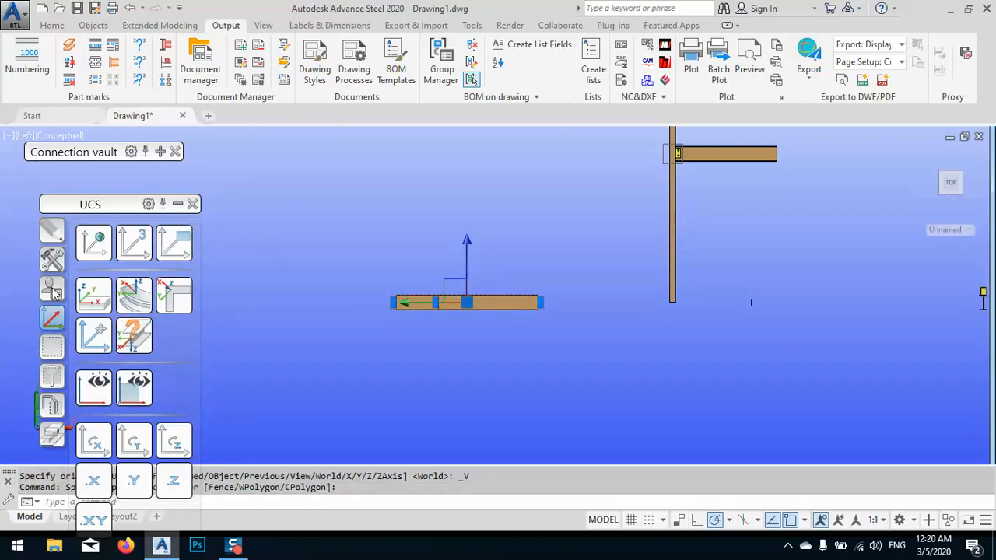
click(62, 404)
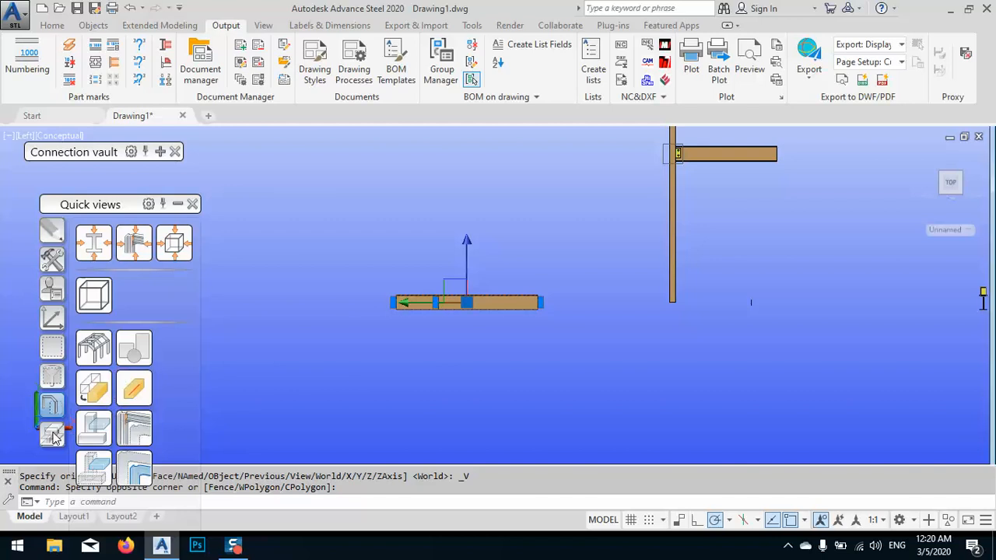
click(53, 436)
click(53, 262)
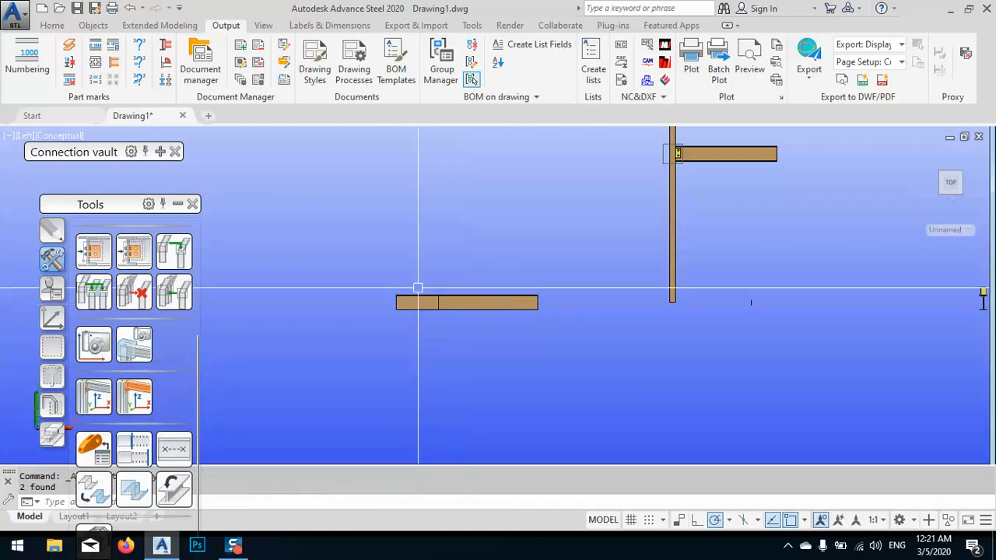
- Display the assembly coordinate systems of both new beams together and compare their pointing directions up close
scroll(418, 288, up, 3)
shift+middle_drag(464, 342, 542, 397)
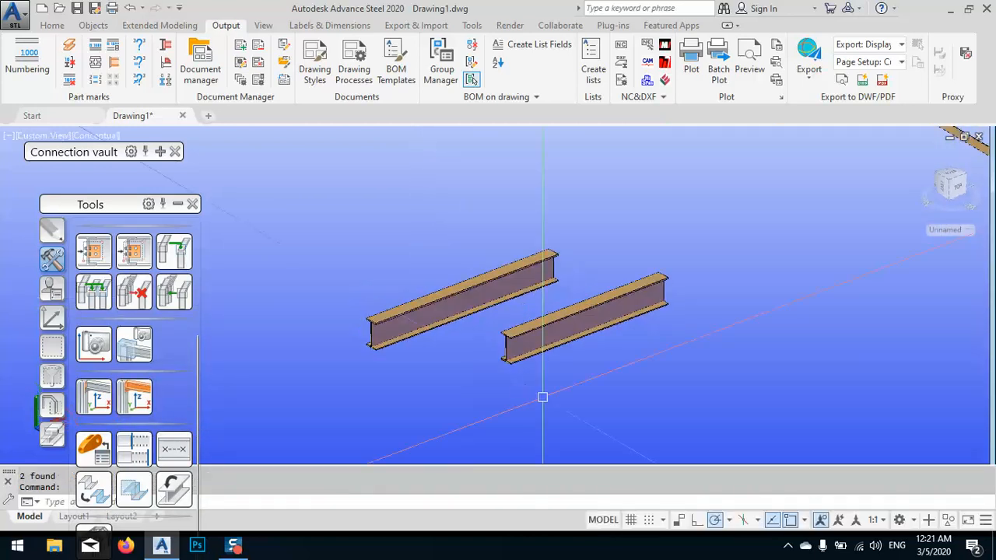
drag(543, 398, 435, 296)
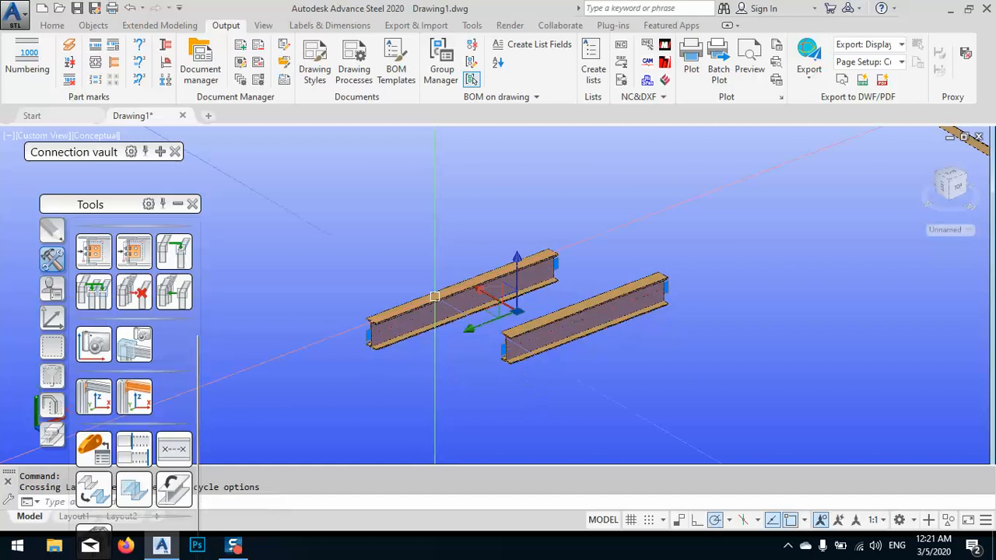
right_click(407, 231)
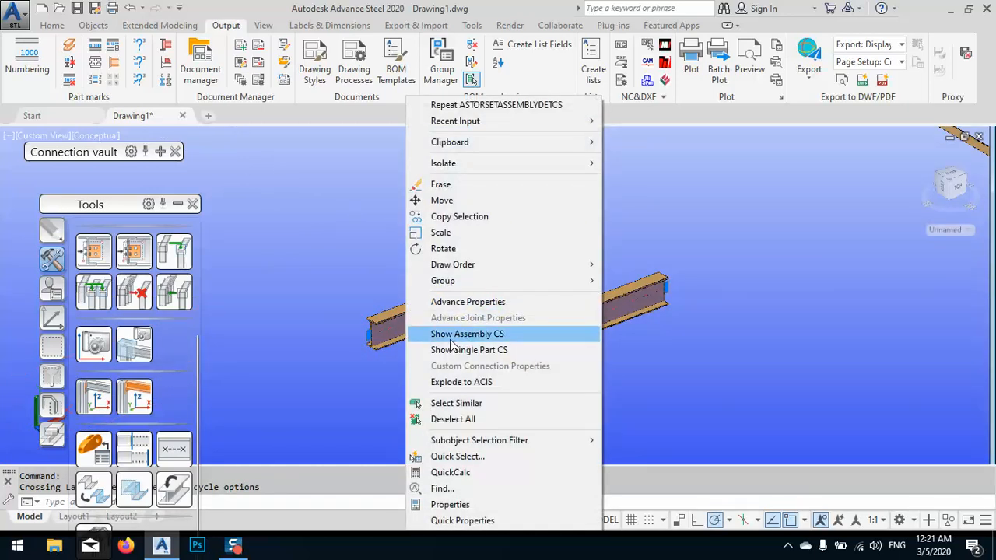
click(450, 335)
scroll(507, 360, up, 5)
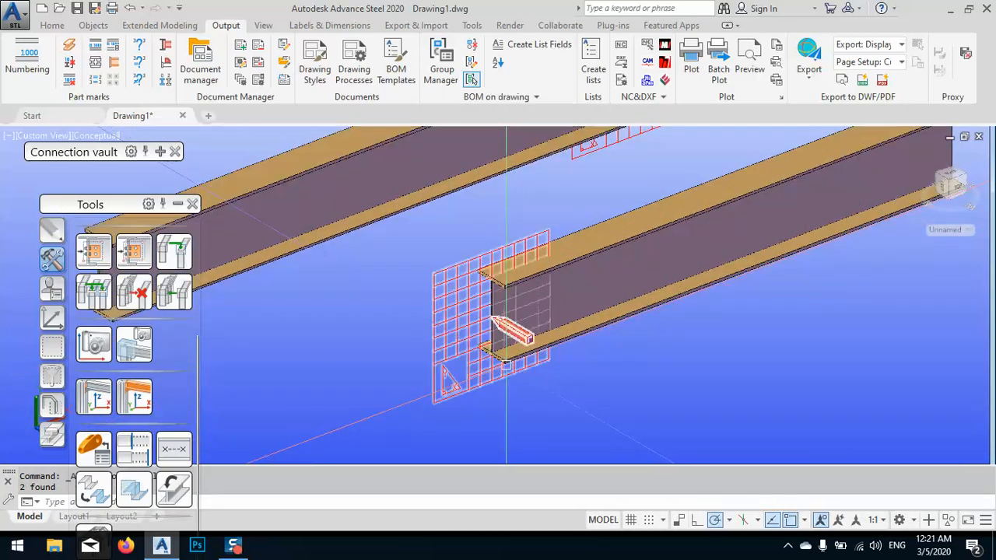
scroll(506, 364, down, 5)
scroll(573, 251, up, 6)
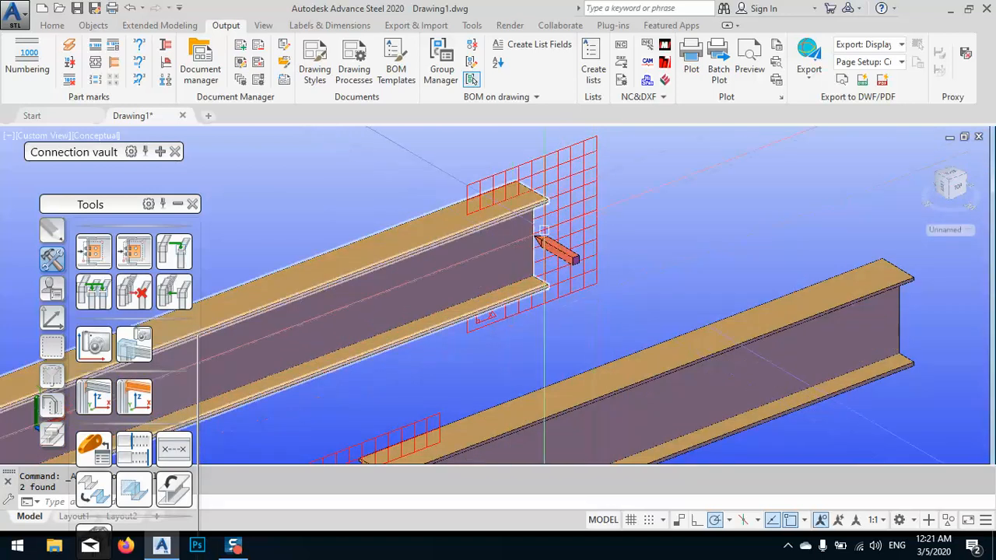
scroll(543, 231, down, 7)
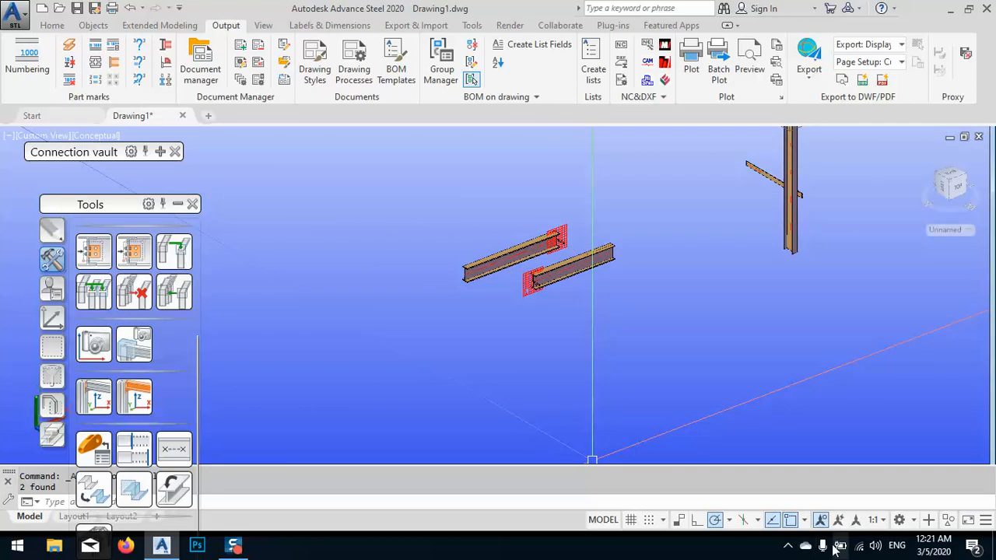
click(788, 547)
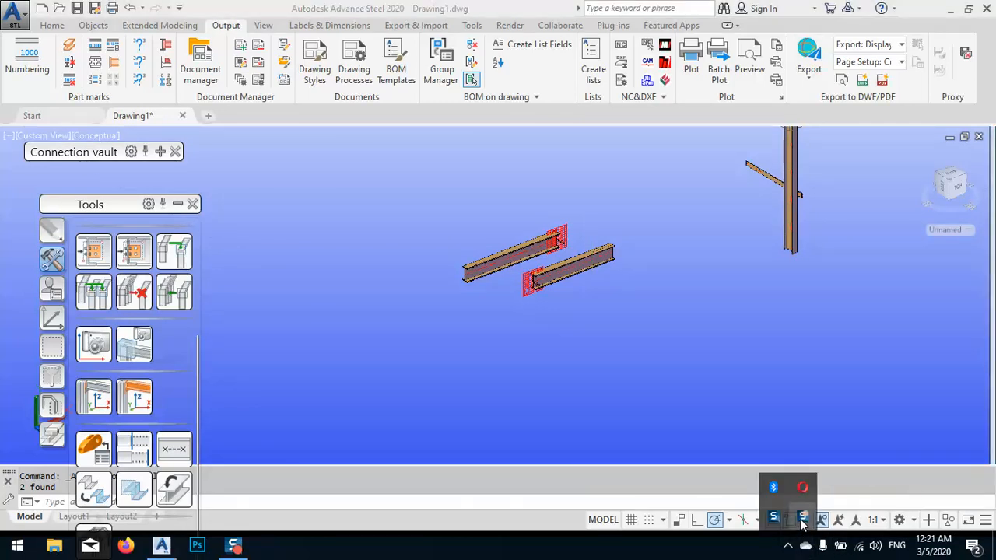
middle_drag(614, 358, 440, 284)
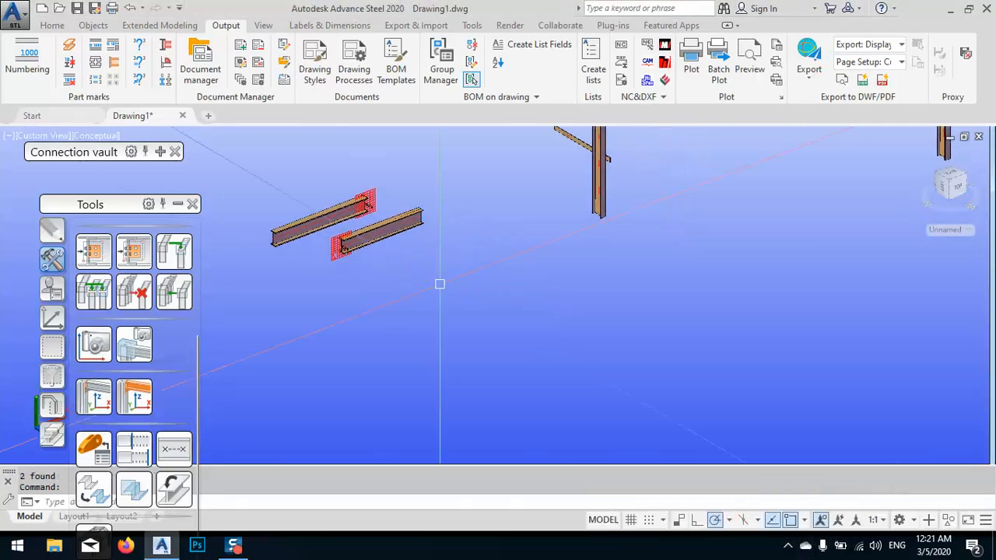
scroll(438, 337, down, 5)
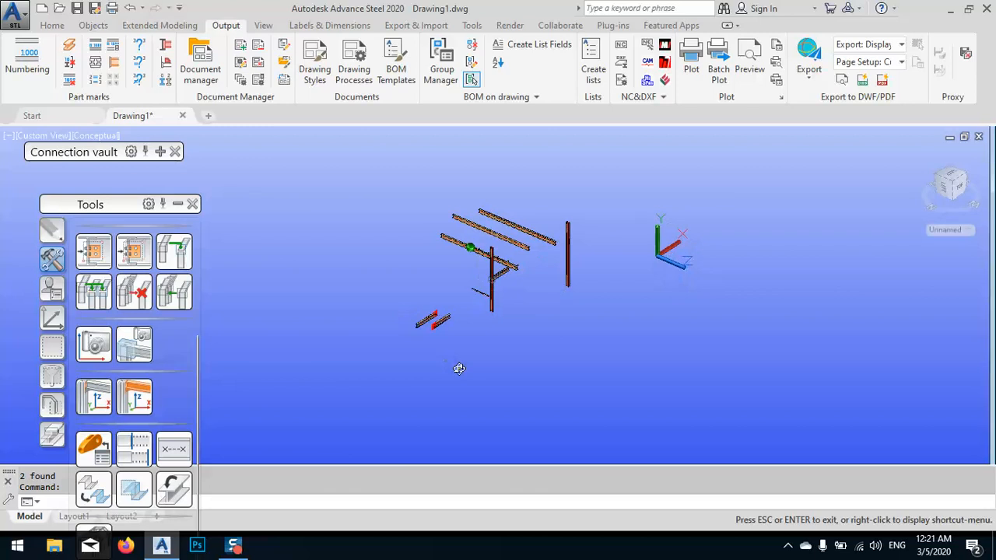
click(52, 26)
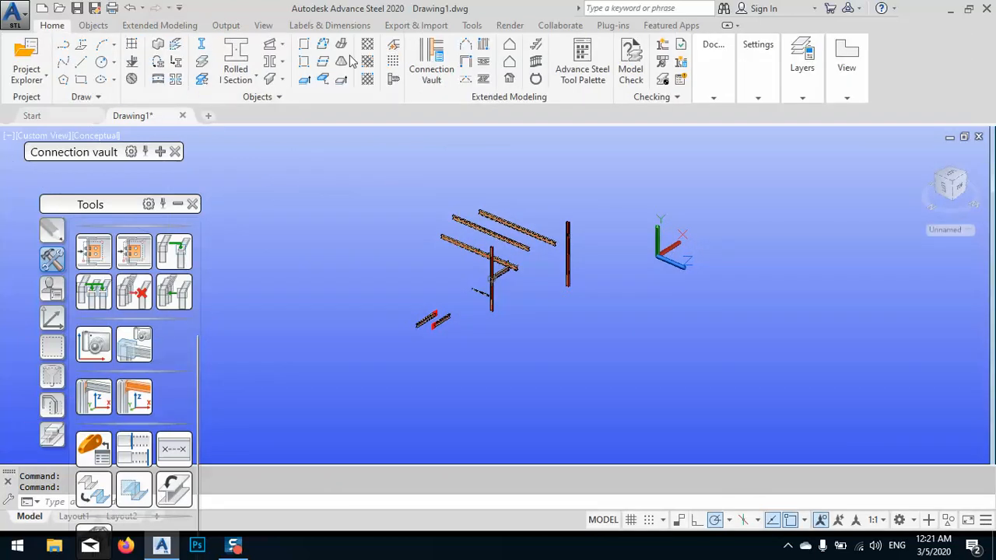
click(323, 78)
click(493, 347)
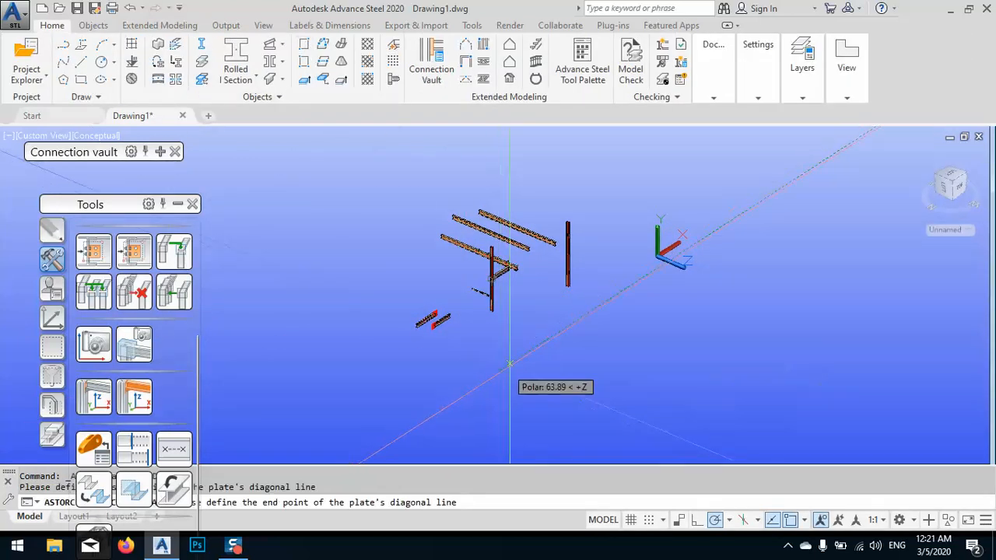
key(Escape)
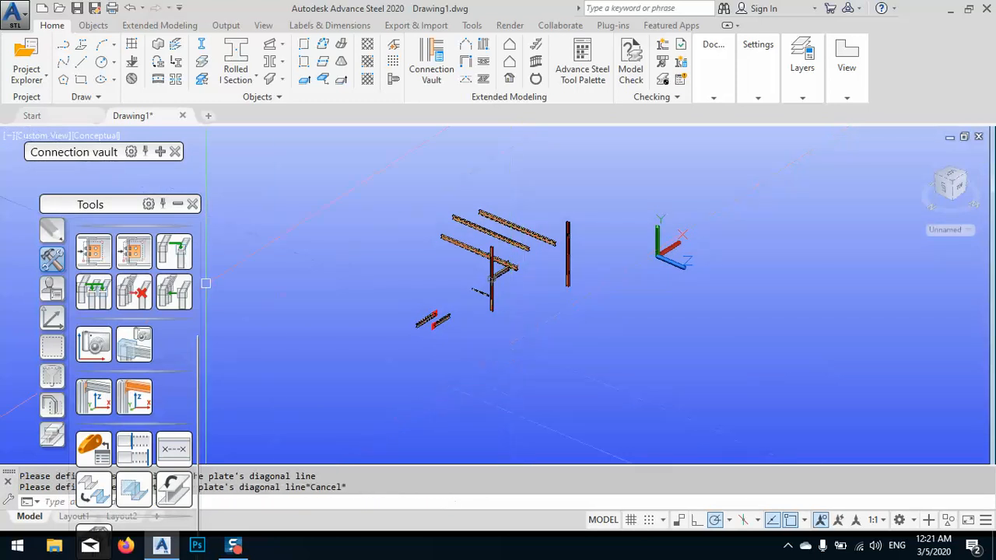
- Set the UCS to World and create a square plate from its centre point, 1000 mm wide, below the beams
click(58, 312)
click(91, 247)
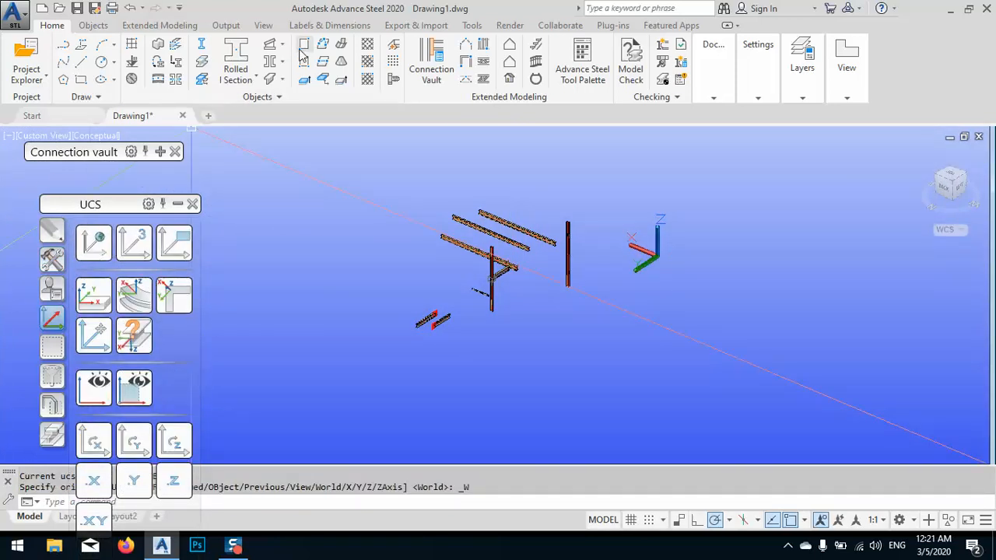
click(86, 28)
click(600, 47)
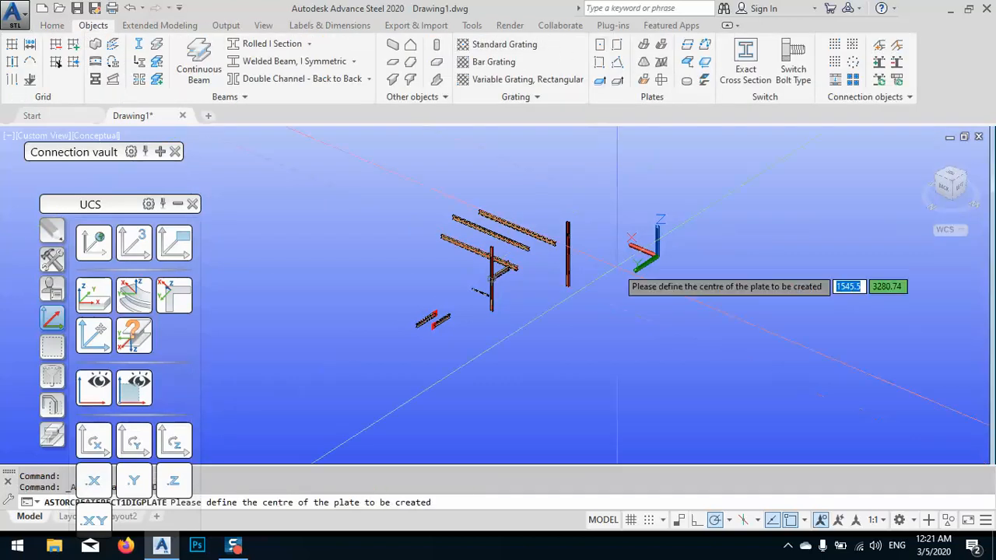
click(536, 358)
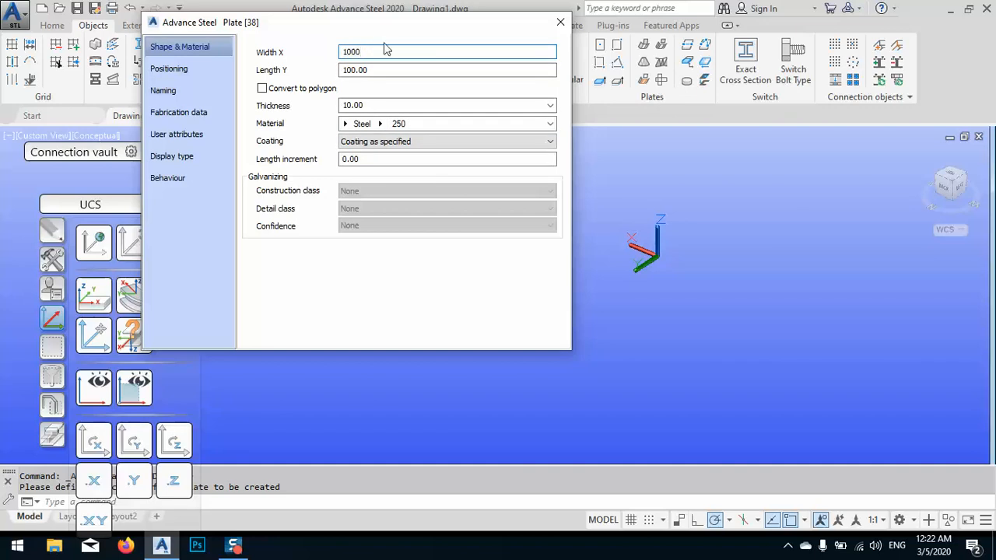
key(Tab)
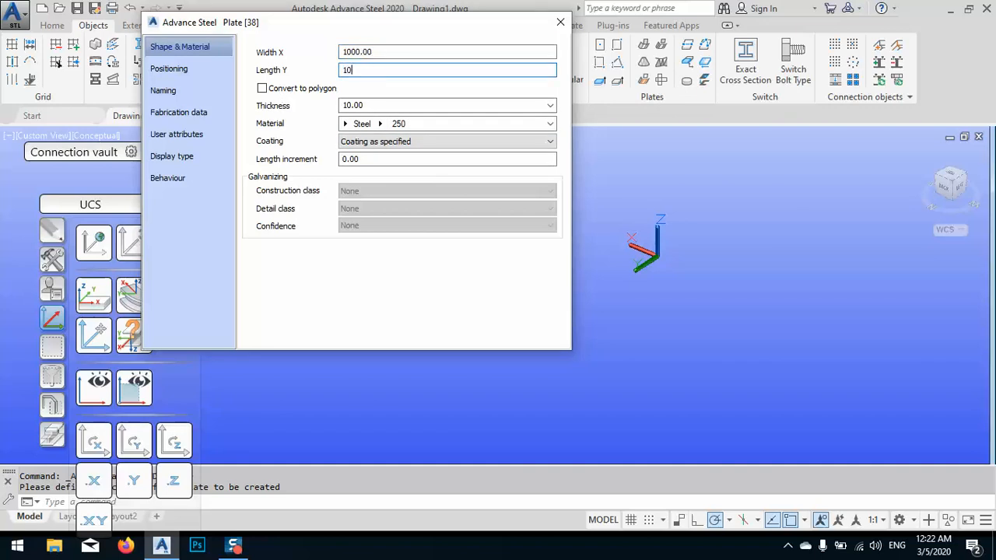
key(Return)
click(560, 22)
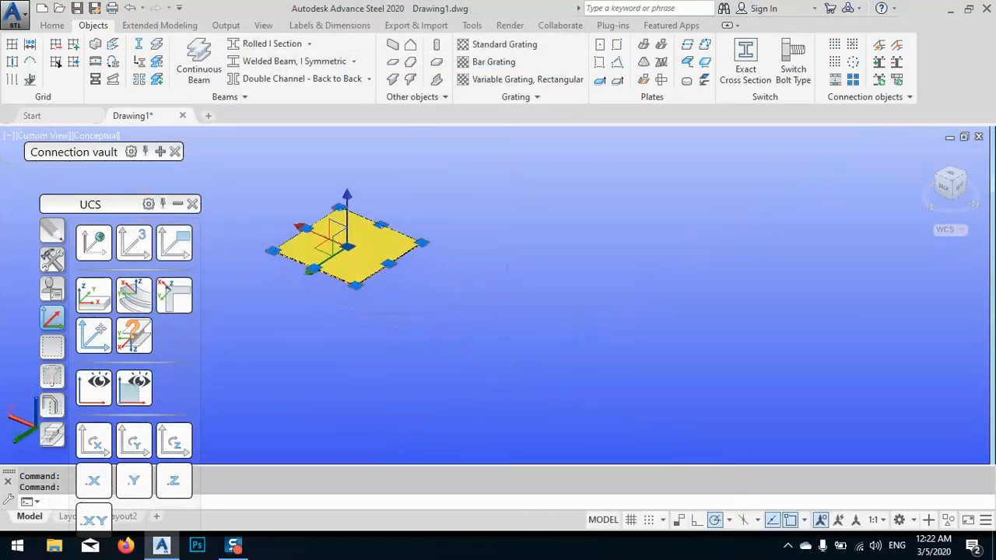
- Copy the plate three times to form a spaced row of four plates
text(CO)
key(Return)
click(374, 319)
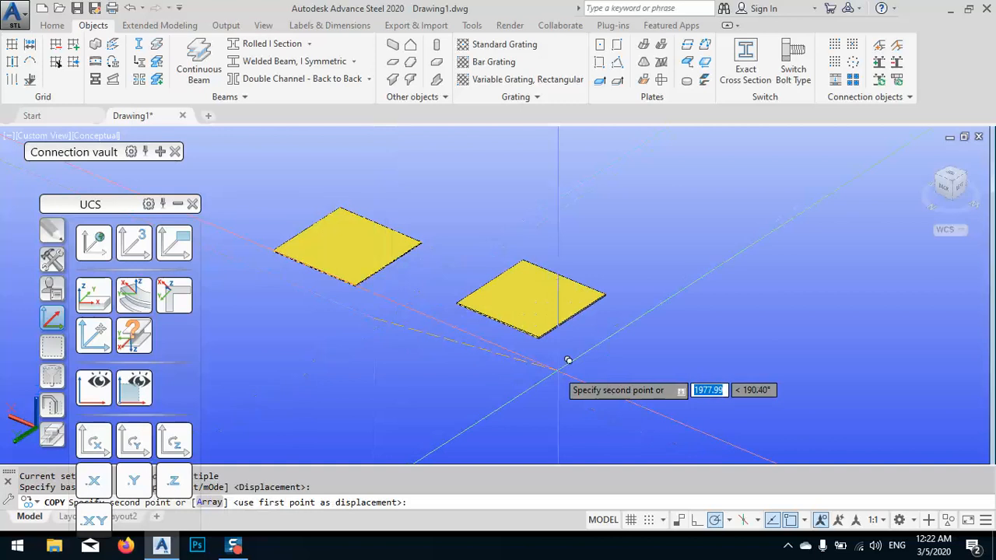
click(514, 378)
middle_drag(610, 414, 504, 288)
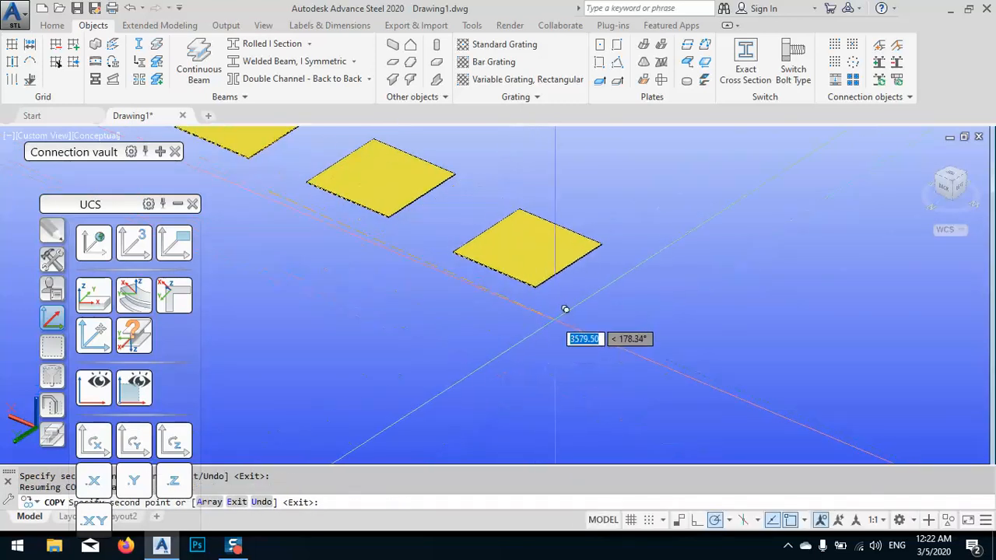
click(757, 390)
key(Escape)
middle_drag(568, 343, 681, 429)
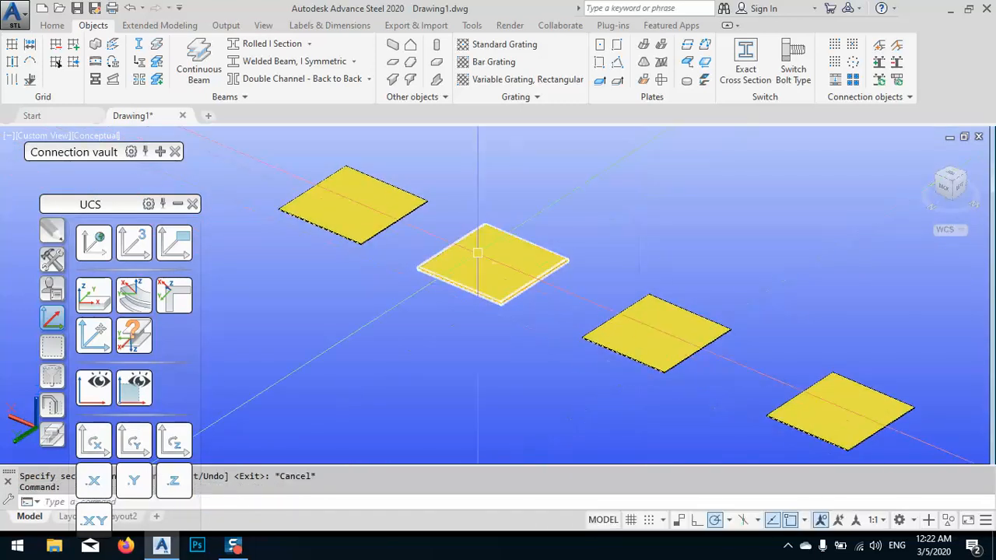
- Cut a circular contour at the centre of the second plate and set its radius to 300 mm
click(477, 286)
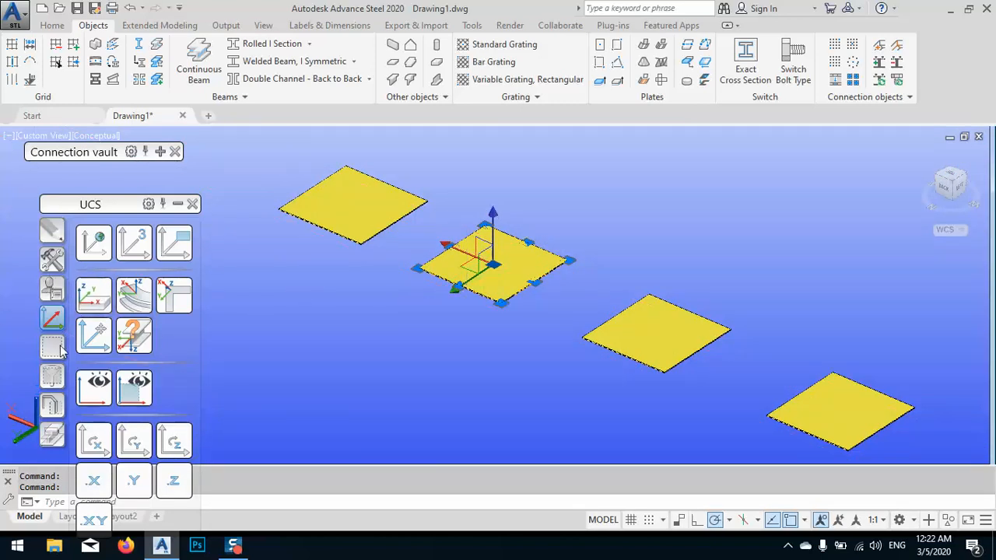
click(50, 409)
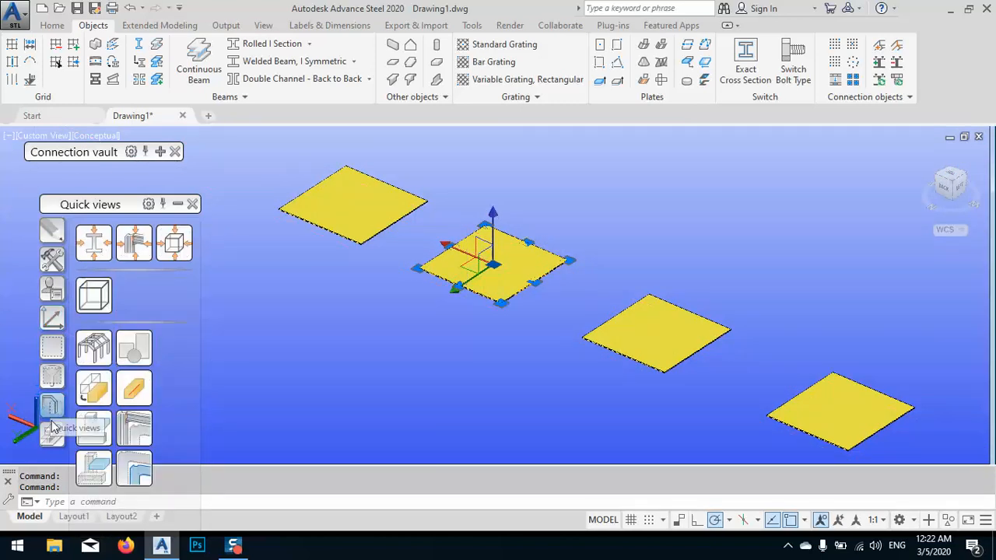
click(53, 433)
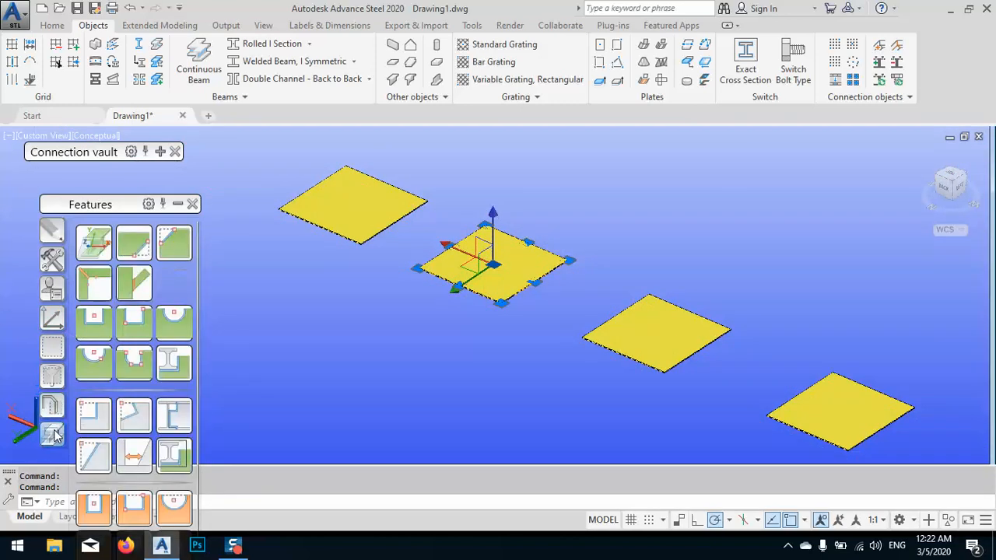
click(174, 321)
click(492, 265)
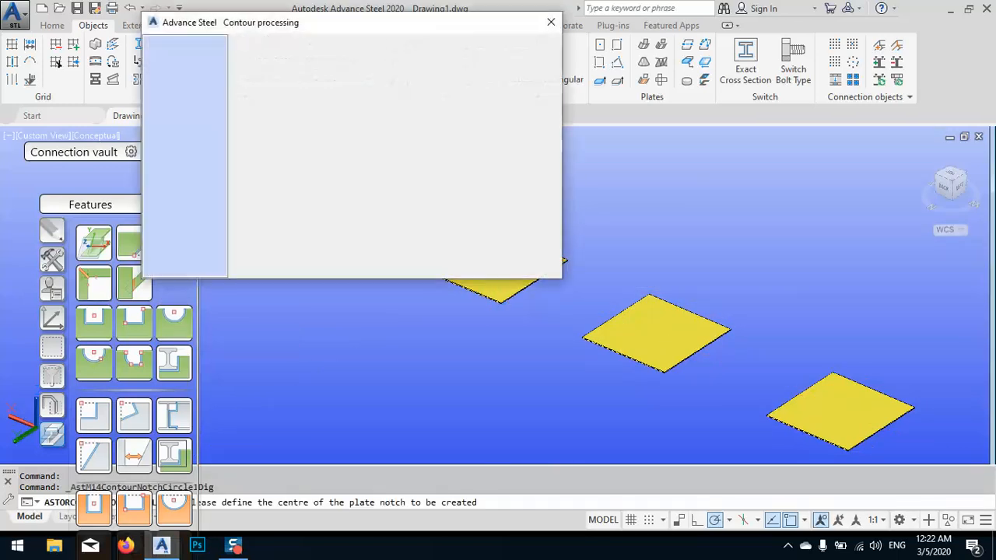
drag(406, 32, 245, 151)
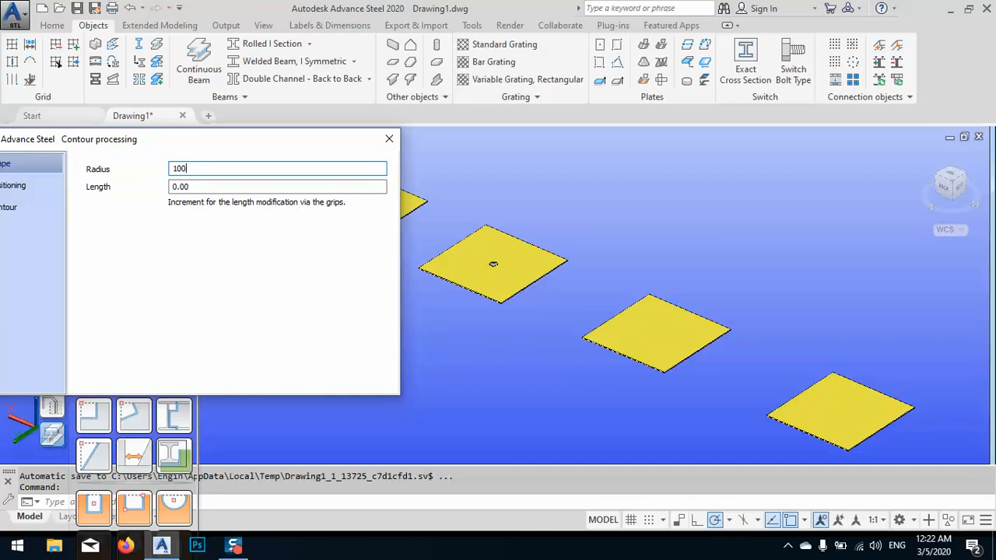
click(207, 187)
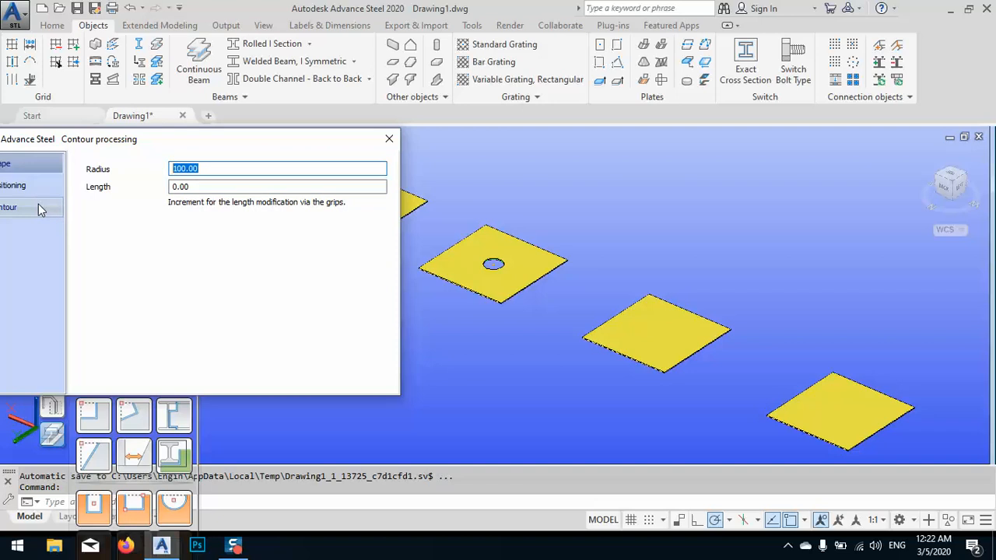
text(300)
key(Return)
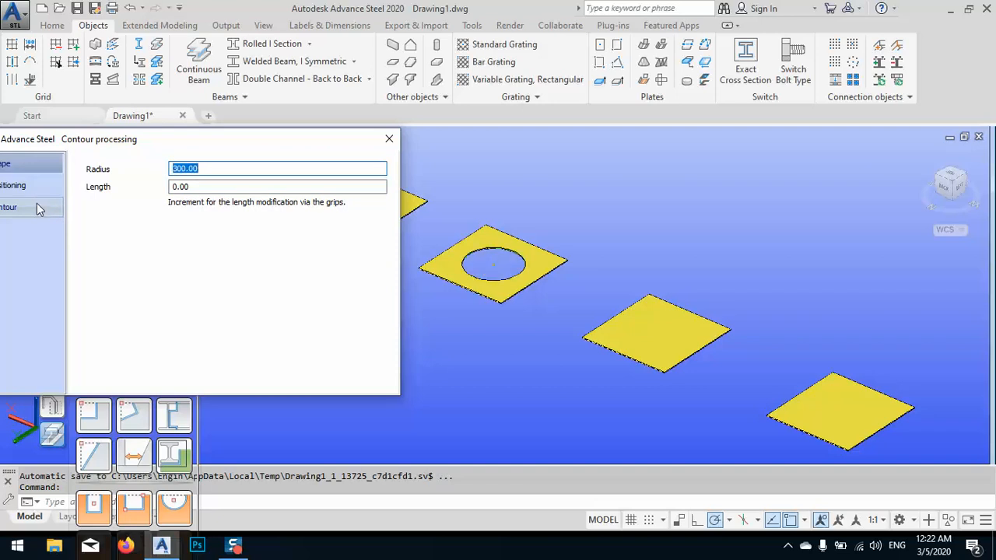
click(389, 139)
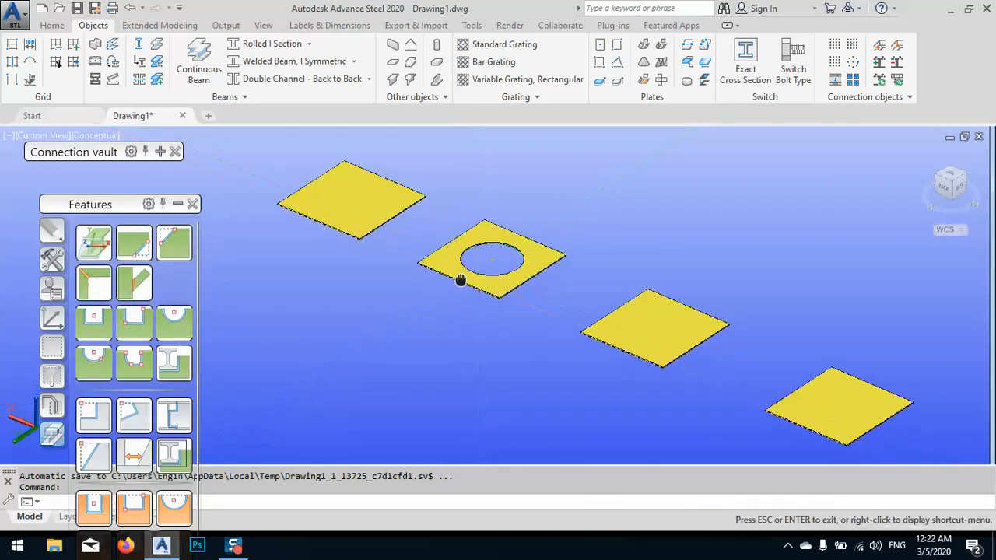
- Cut the near corner of the third plate with a straight corner feature, X 300 mm and Y 200 mm
scroll(634, 366, up, 6)
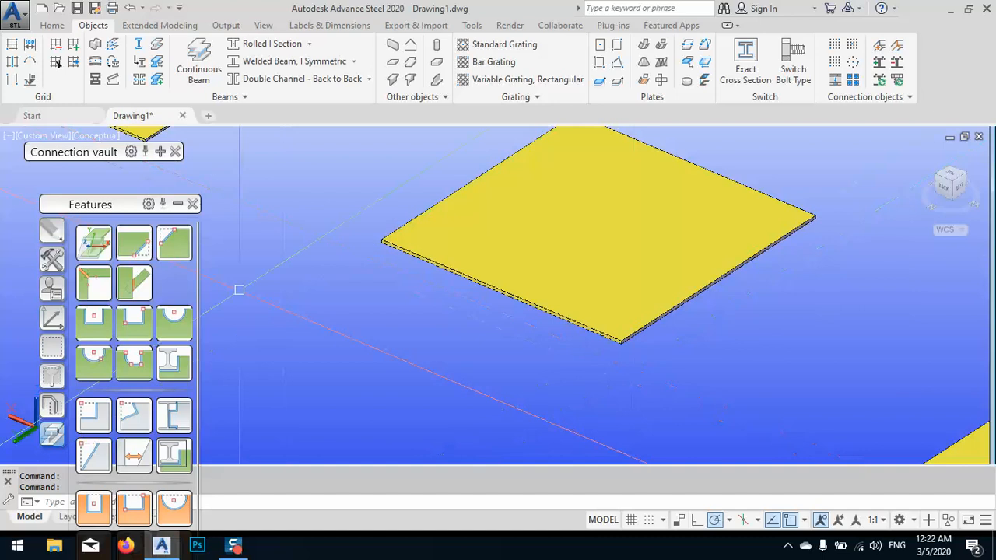
click(170, 248)
scroll(615, 340, up, 5)
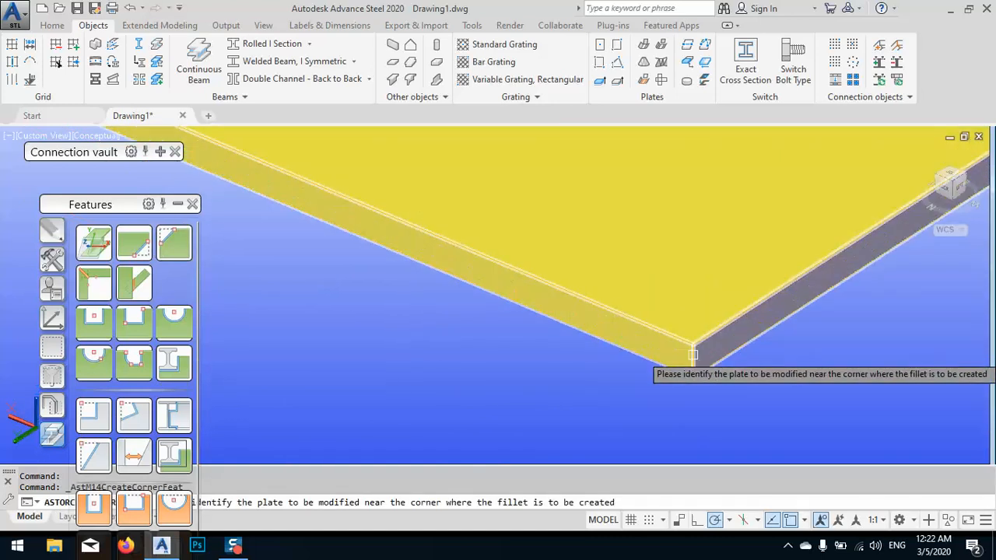
click(695, 360)
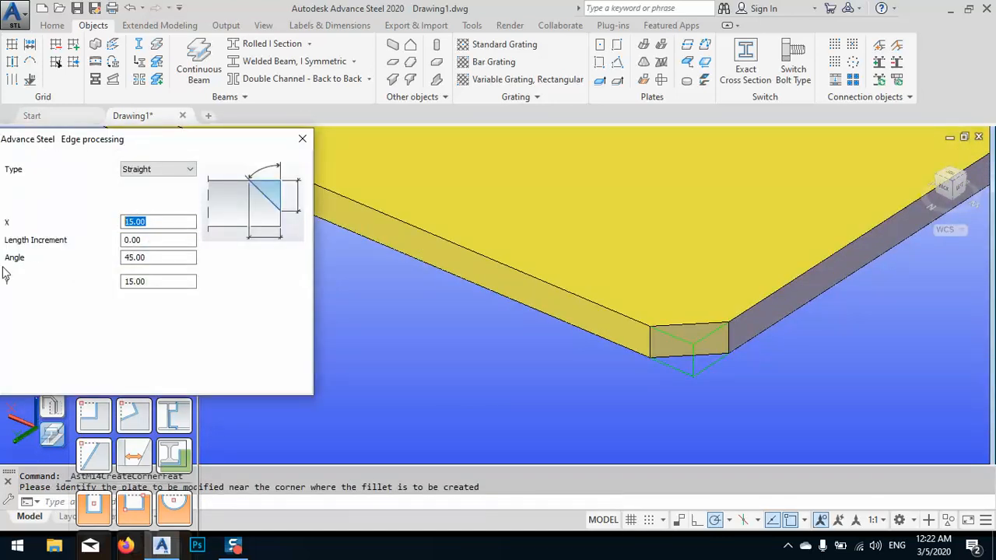
key(Return)
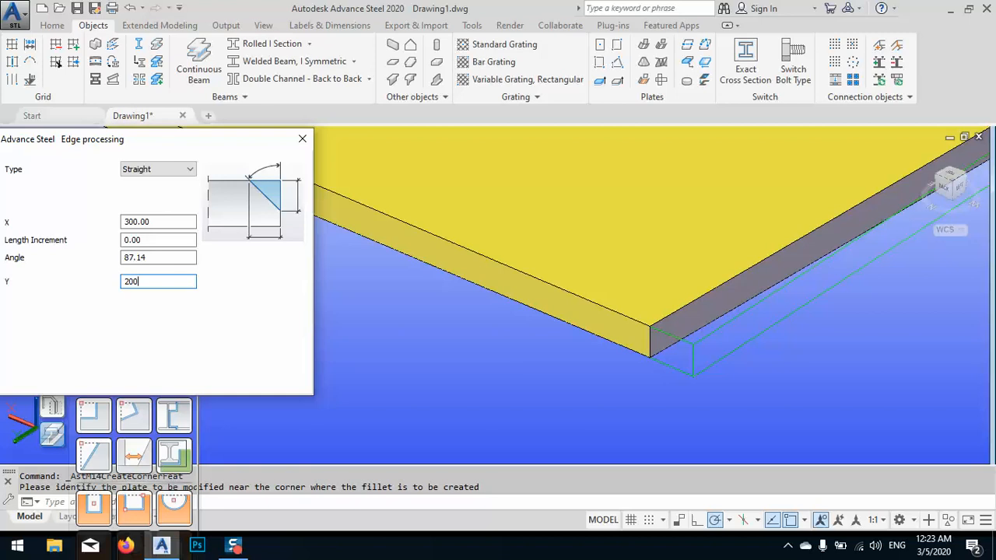
key(Return)
scroll(599, 306, down, 10)
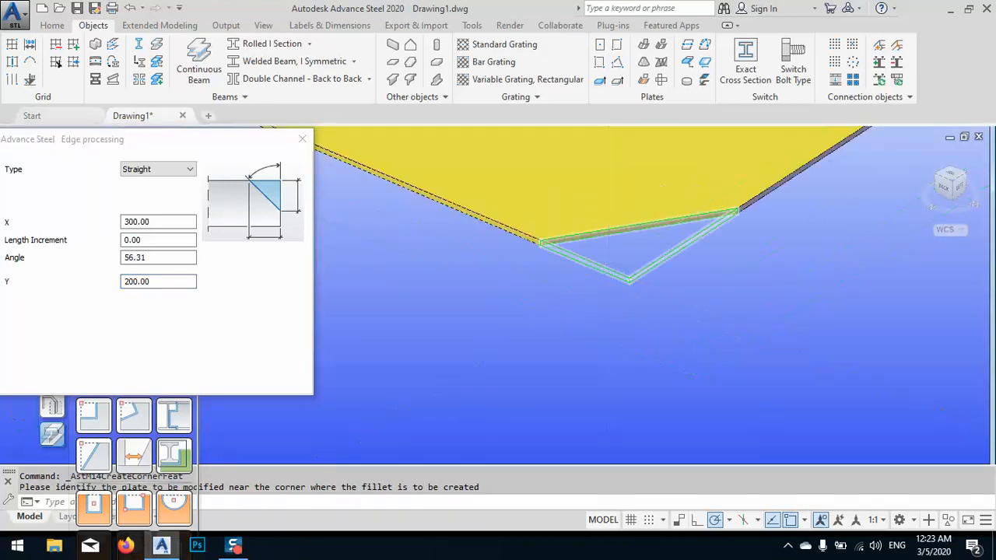
middle_drag(596, 323, 572, 312)
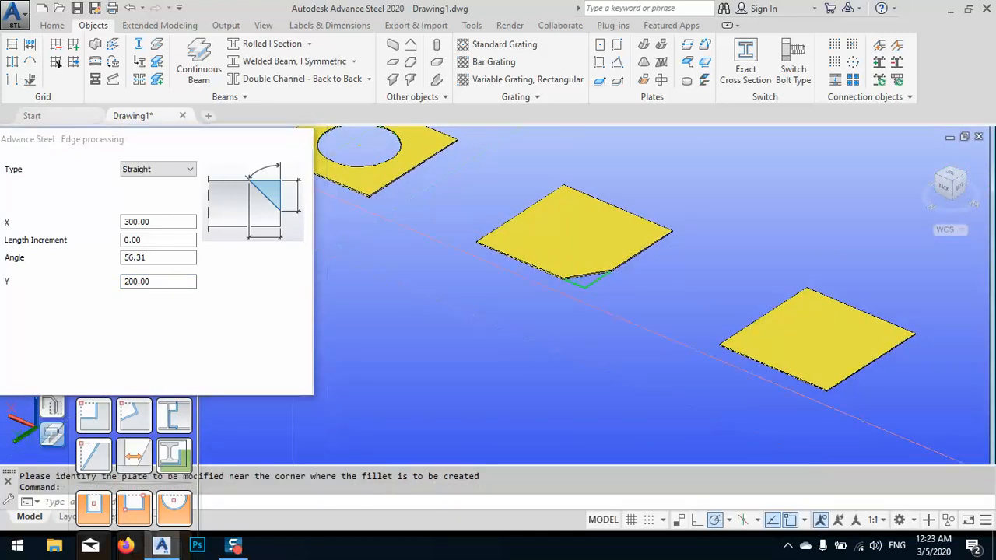
click(302, 139)
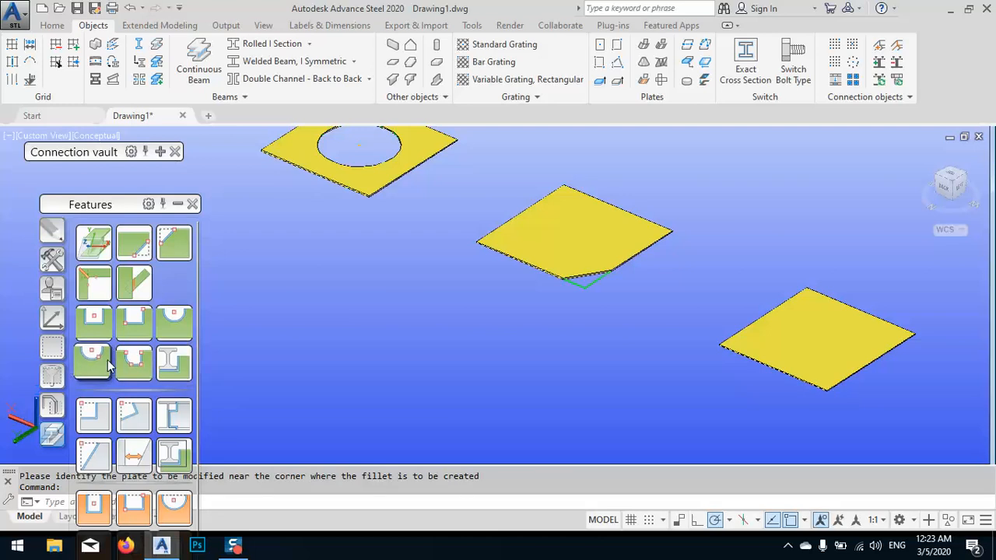
- Try a circular notch centred on a corner of the fourth plate, and erase it
click(134, 325)
click(757, 331)
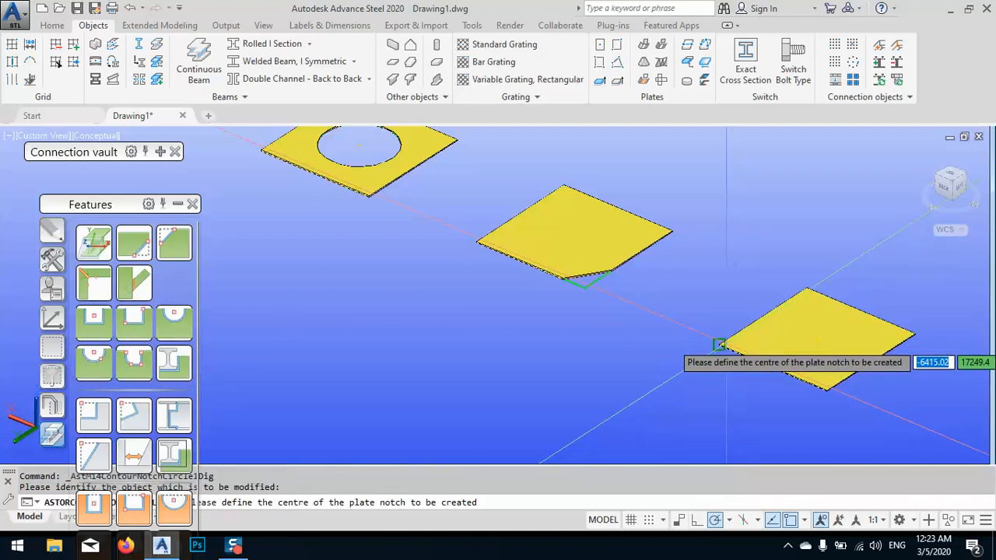
click(720, 344)
scroll(748, 346, up, 1)
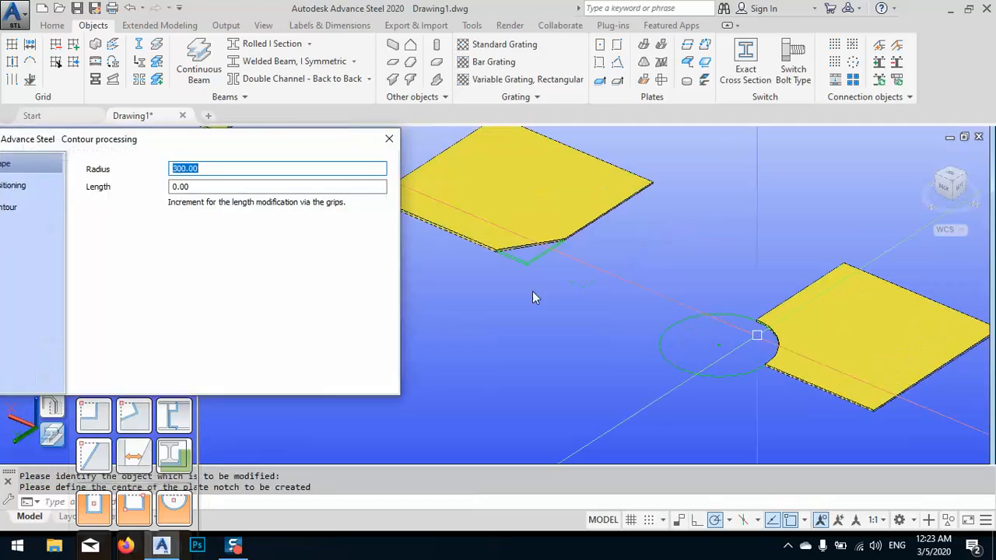
click(389, 138)
key(Delete)
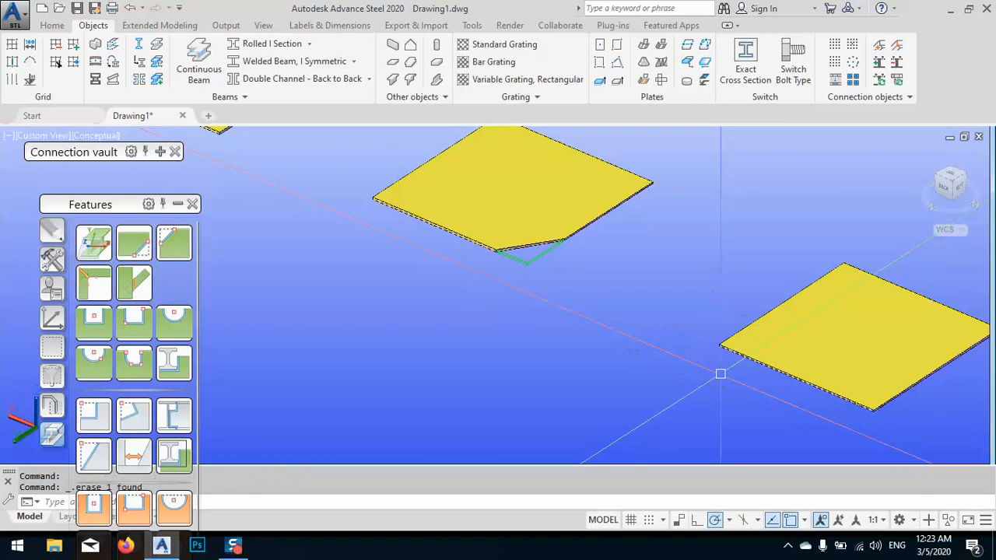
- Start a two-point rectangular notch on the fourth plate at its corner and try a second point on the plate
click(134, 321)
click(759, 358)
scroll(712, 345, up, 2)
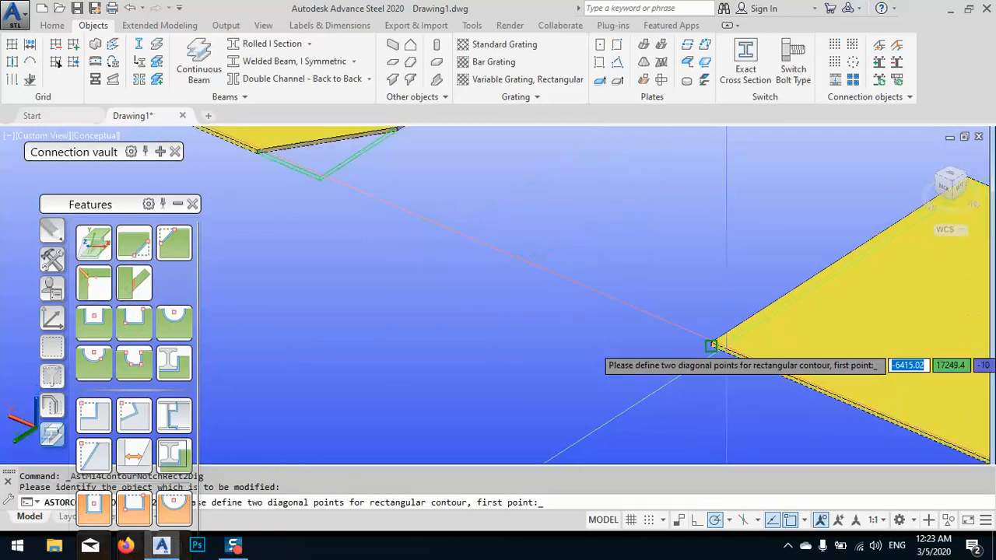
click(712, 345)
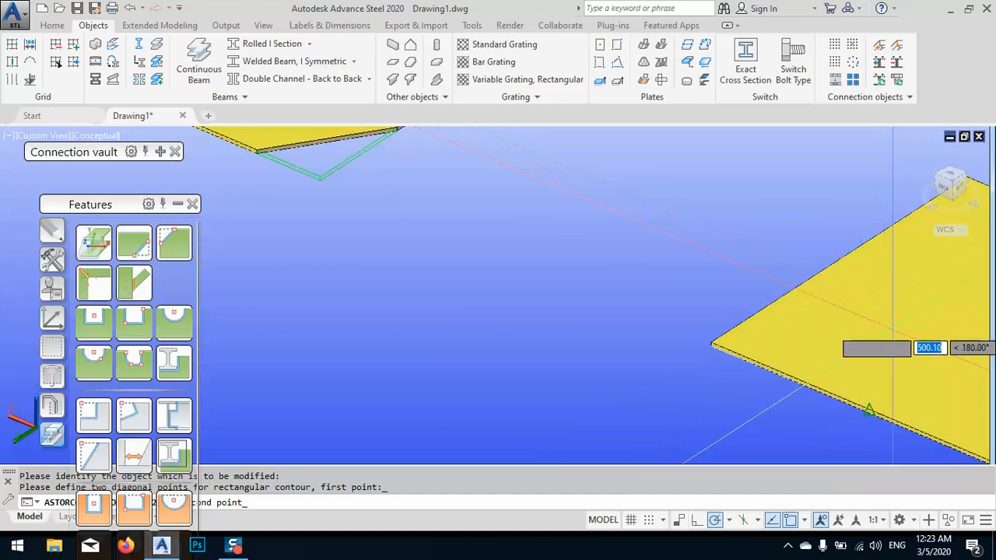
scroll(801, 290, down, 4)
scroll(801, 290, up, 9)
click(794, 290)
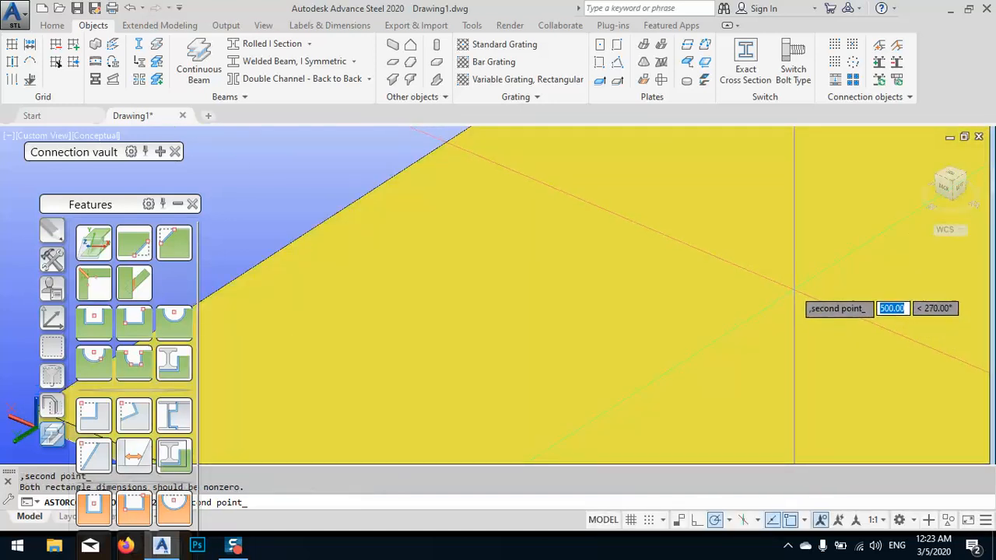
- Turn object snap off and place the second diagonal point inside the fourth plate, making the notch about 265 by 424 mm
scroll(794, 290, down, 5)
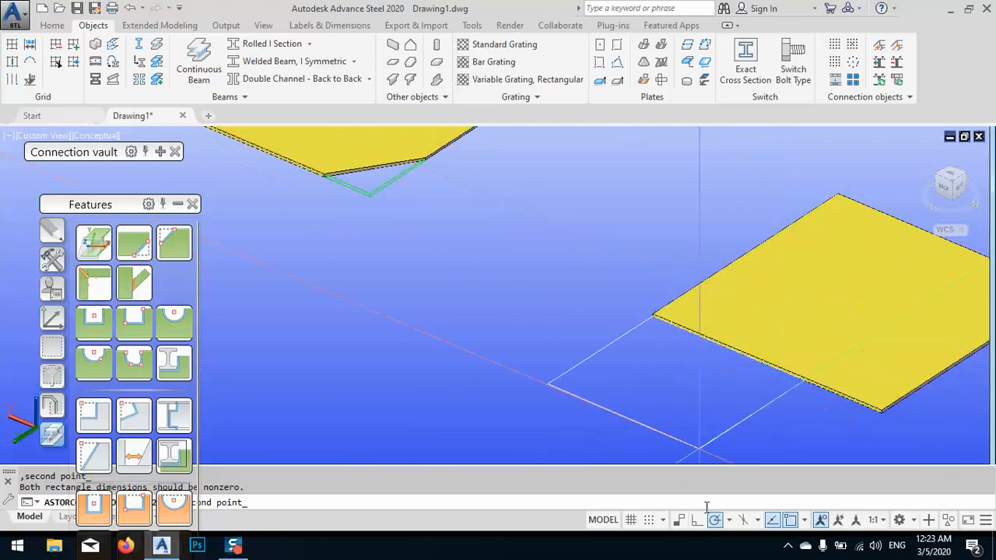
click(791, 520)
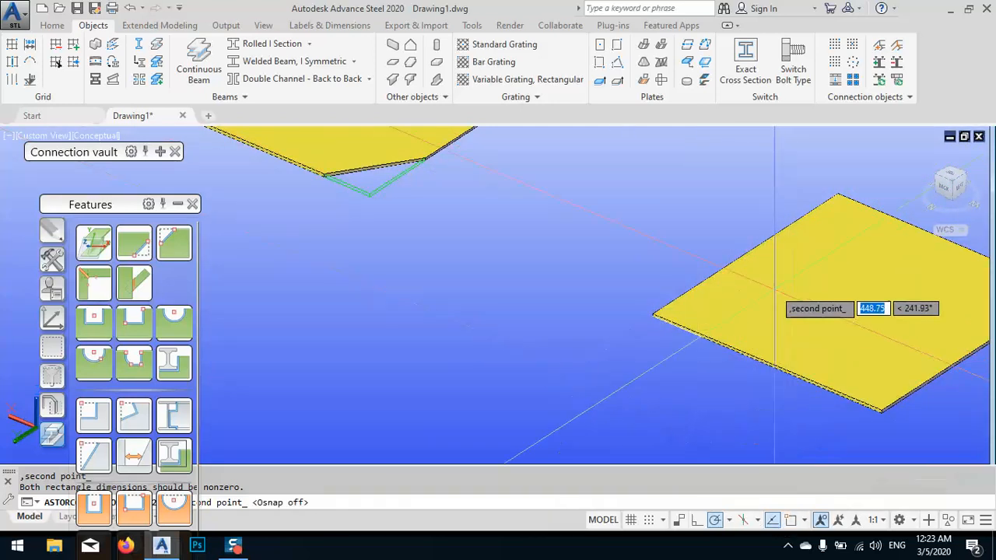
scroll(751, 307, up, 3)
click(795, 288)
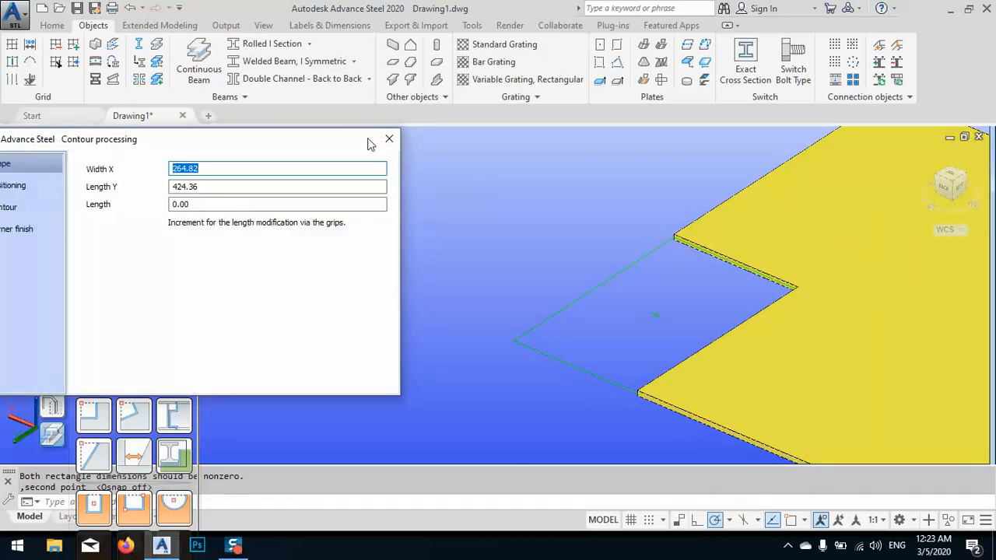
click(389, 139)
scroll(420, 312, down, 5)
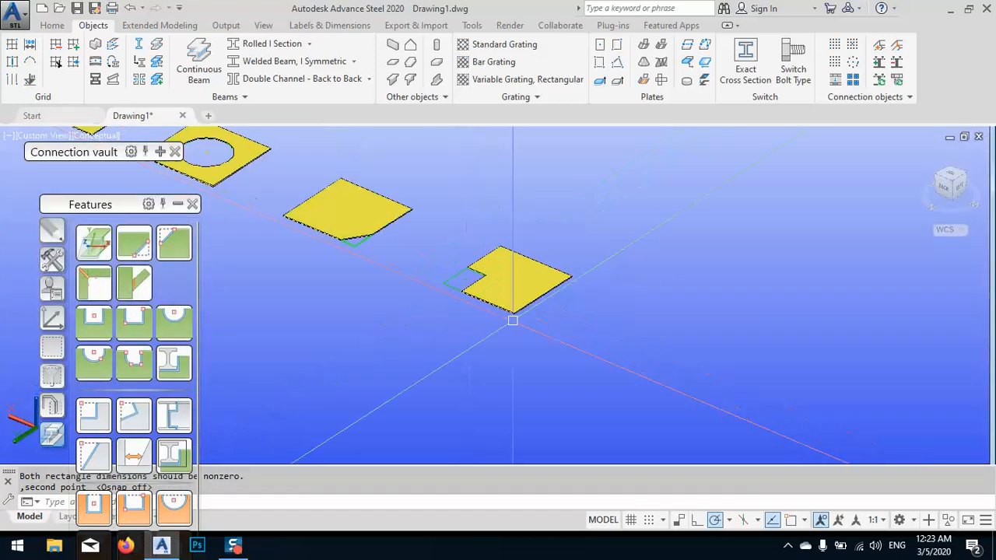
- Review the row of four plates and check the shape and material properties of the first, uncut plate
middle_drag(358, 312, 421, 335)
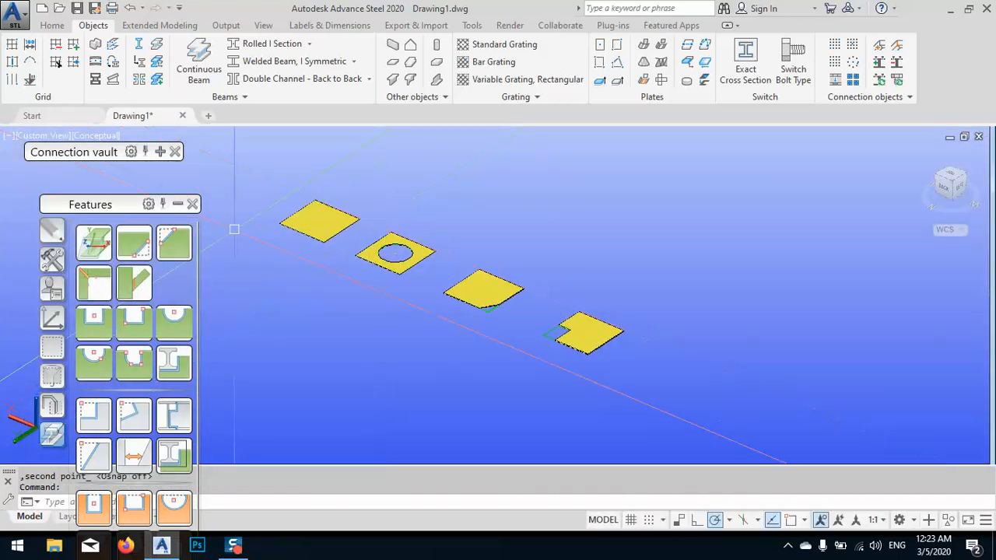
scroll(314, 251, up, 2)
scroll(315, 252, down, 4)
key(Escape)
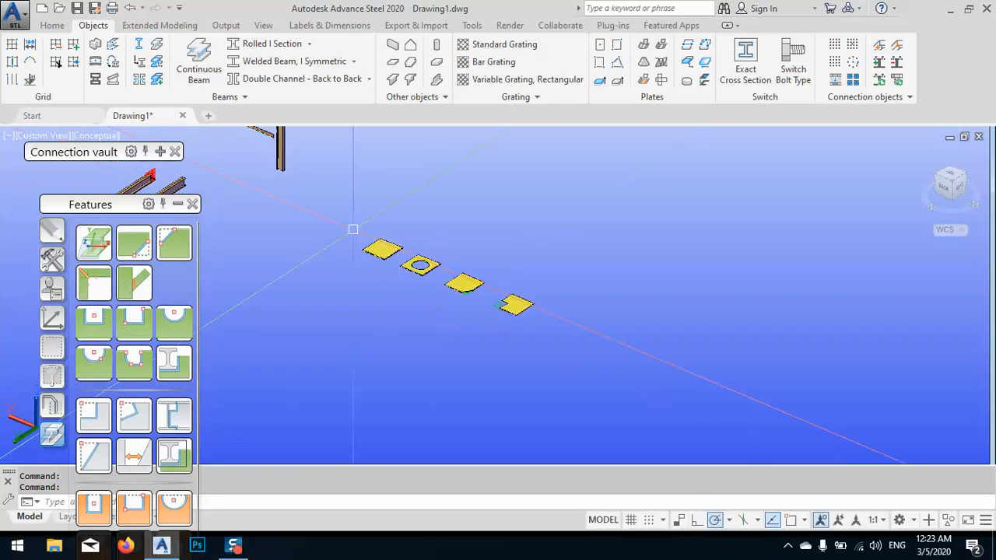
scroll(411, 284, up, 5)
click(411, 284)
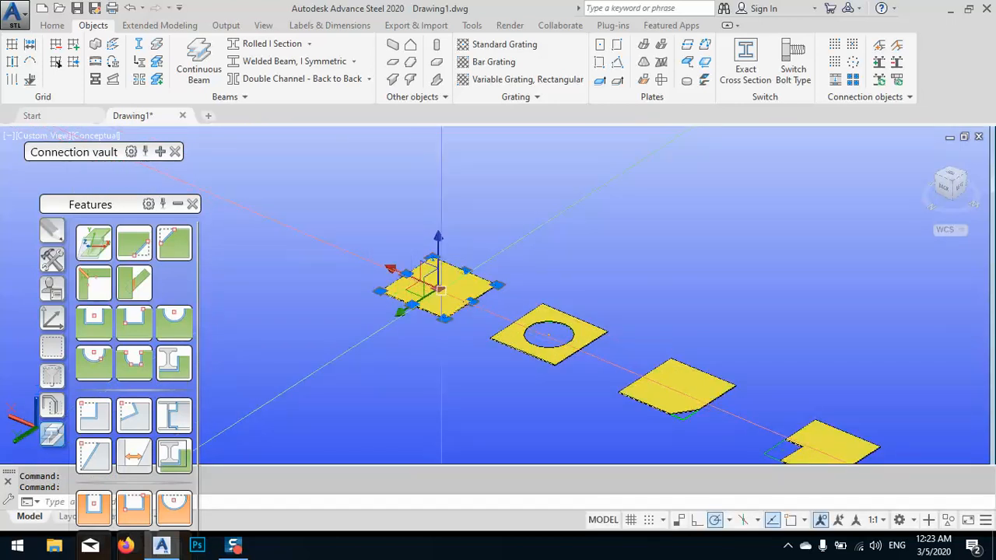
key(Escape)
middle_drag(579, 362, 569, 340)
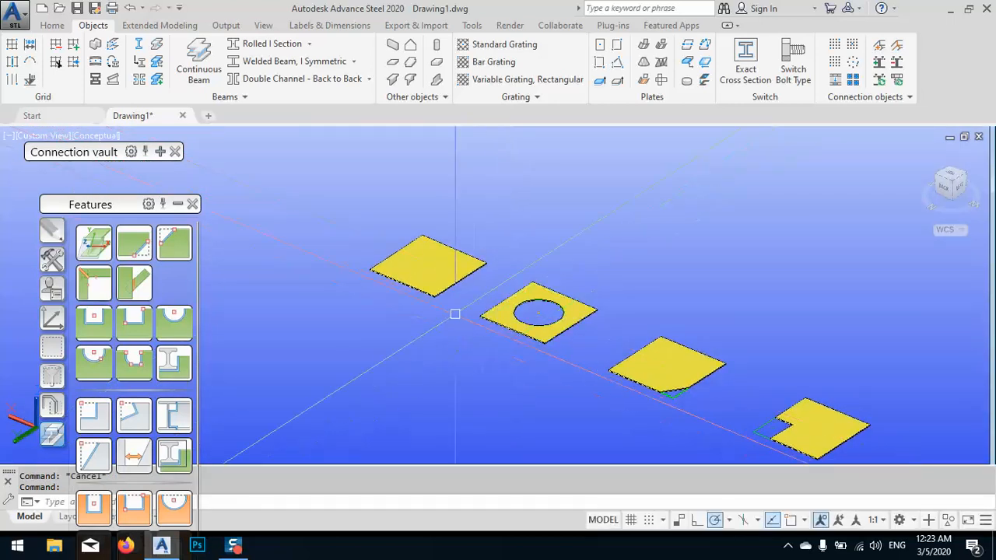
double_click(426, 286)
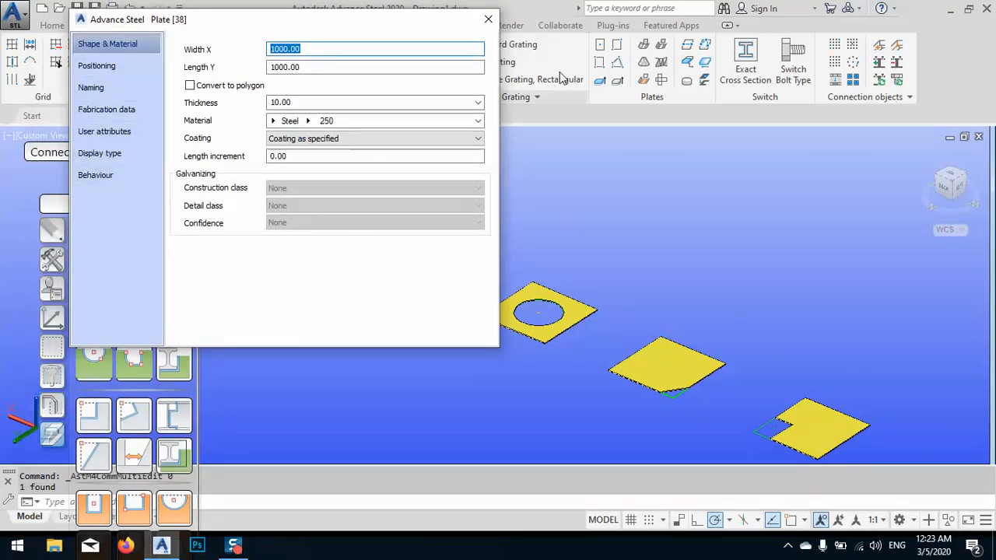
click(492, 21)
scroll(435, 291, down, 2)
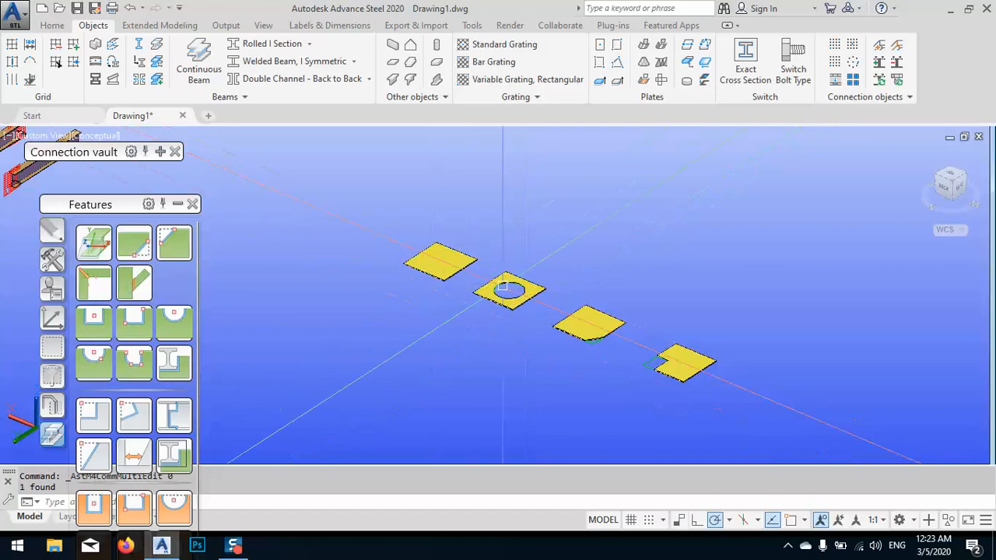
scroll(435, 290, up, 5)
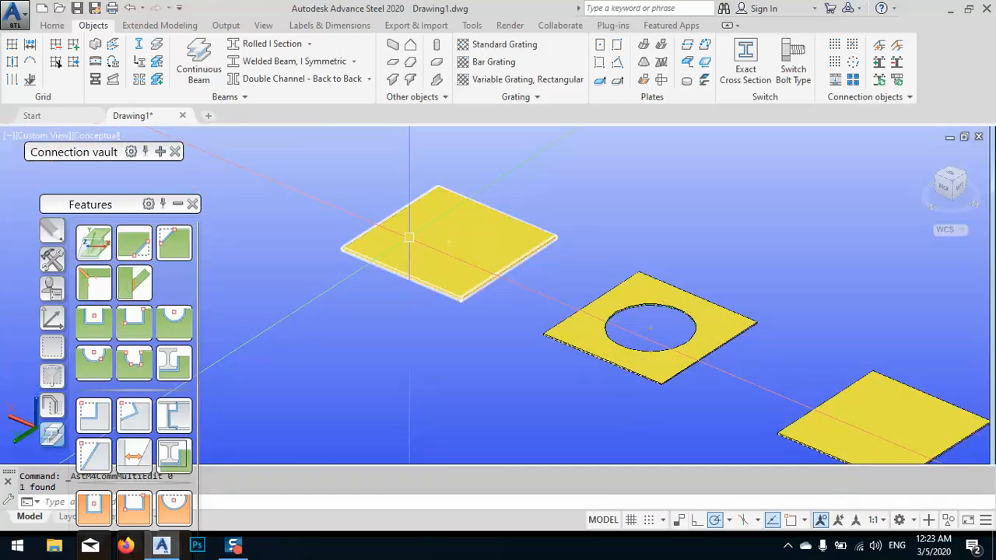
scroll(409, 237, down, 5)
scroll(505, 256, up, 3)
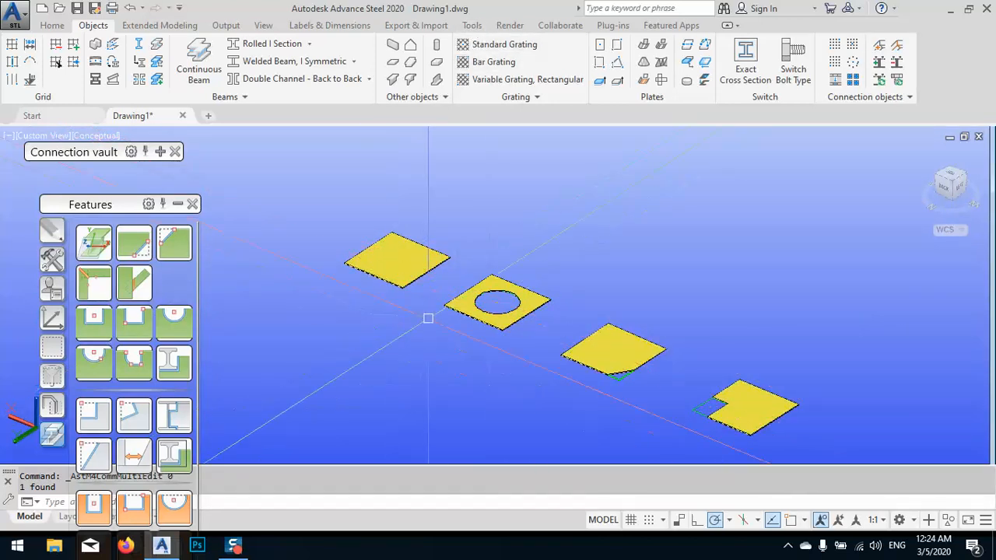
- Open the Defaults in Advance Steel Management Tools and filter them by the short text "calcu"
click(475, 26)
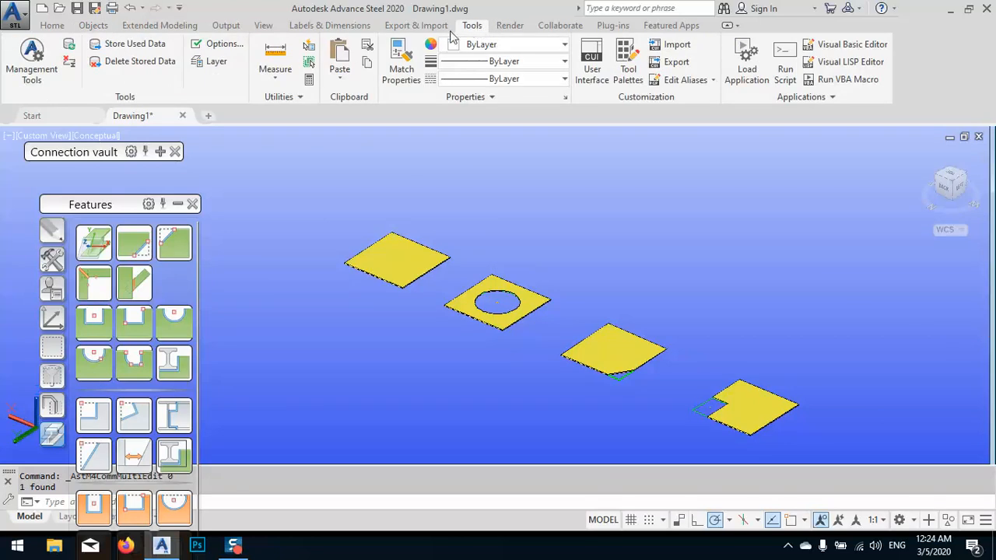
click(32, 56)
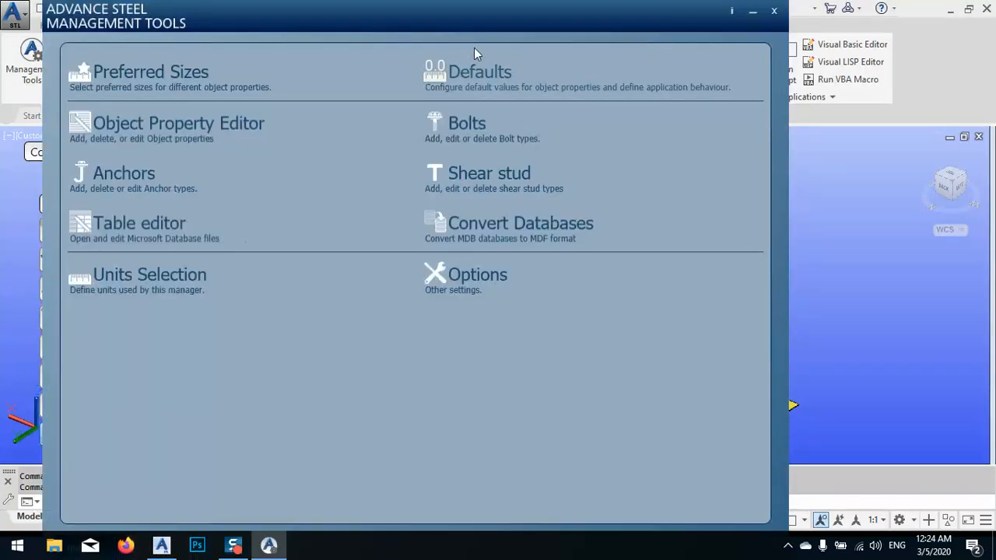
click(482, 72)
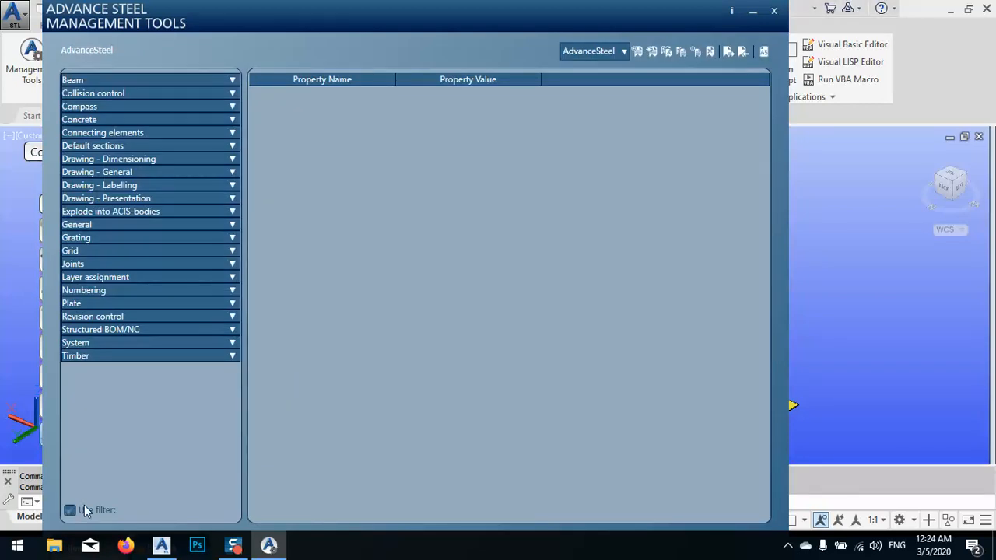
click(85, 511)
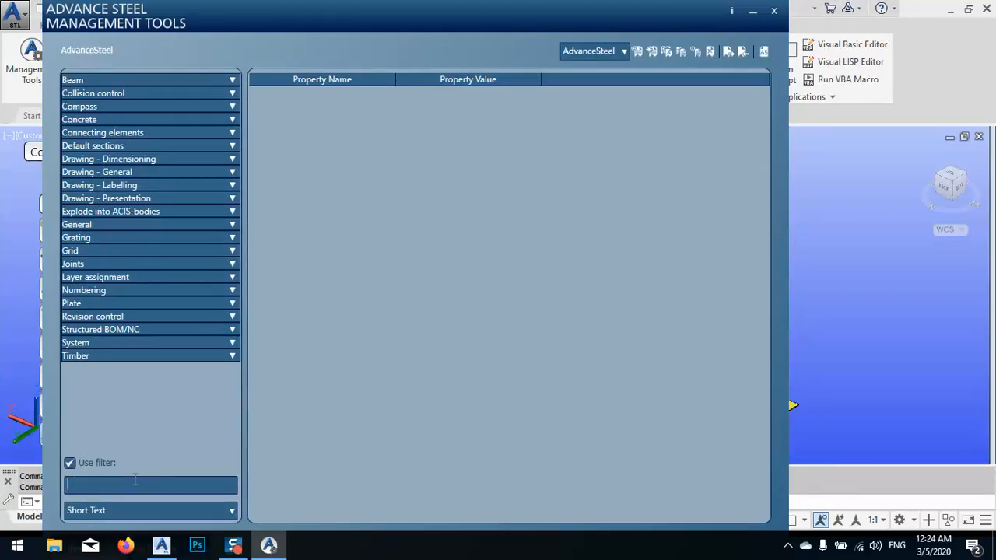
text(calcu)
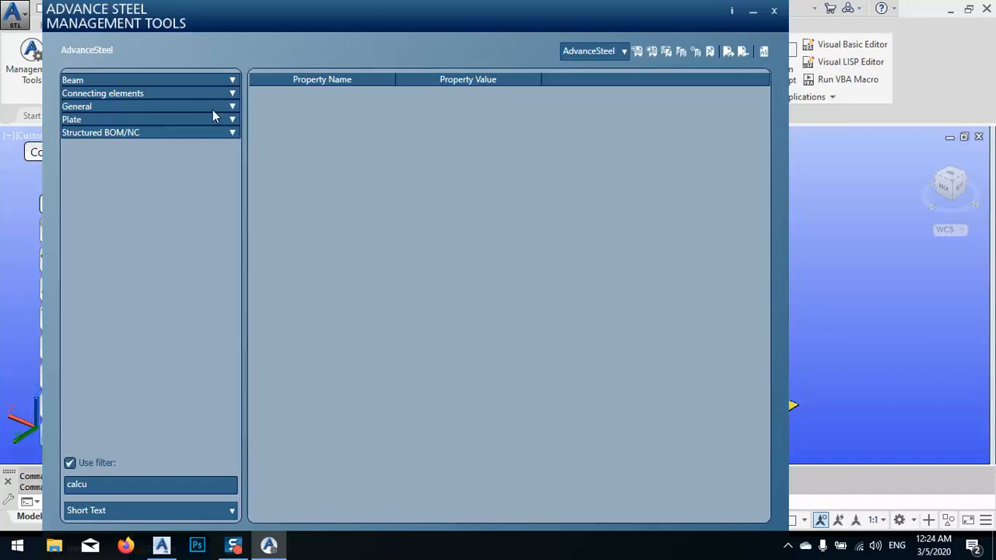
- Review the options of the general plate default "Calculation rule for the area" and close Management Tools without changing it
click(233, 120)
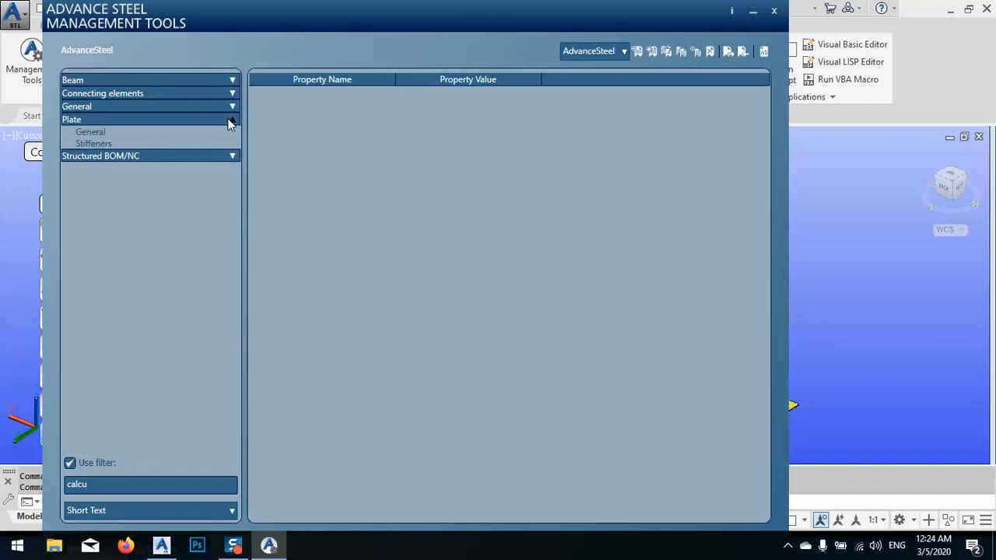
click(87, 133)
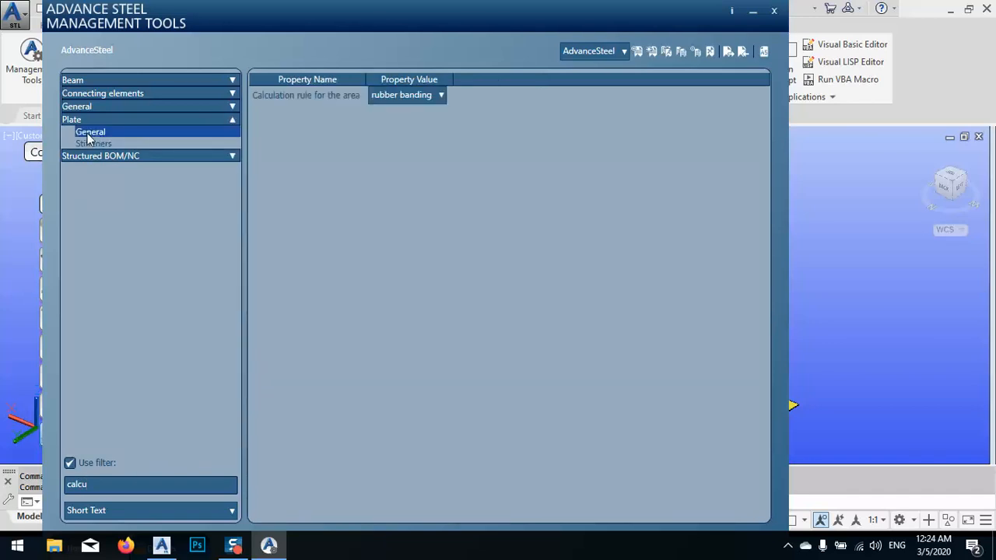
click(397, 95)
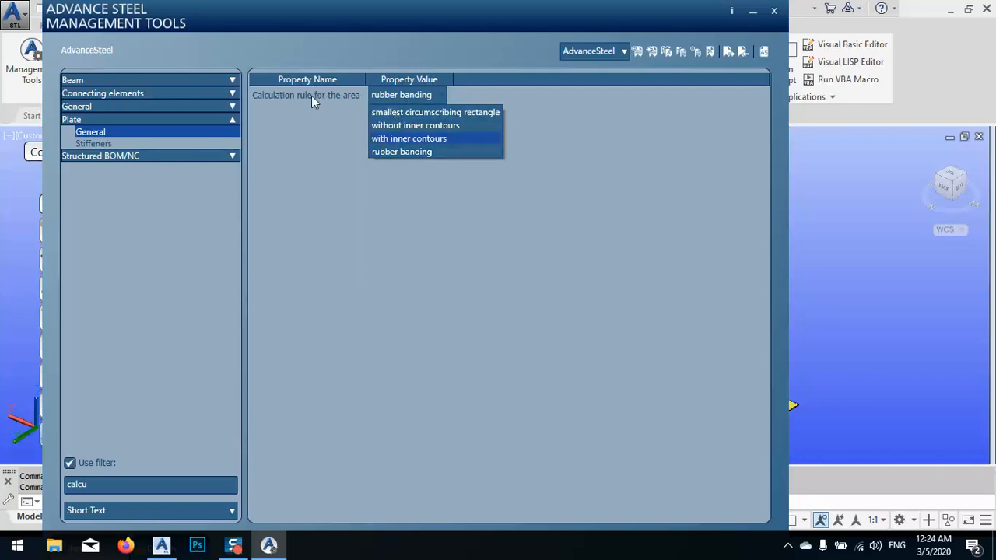
mouse_move(311, 97)
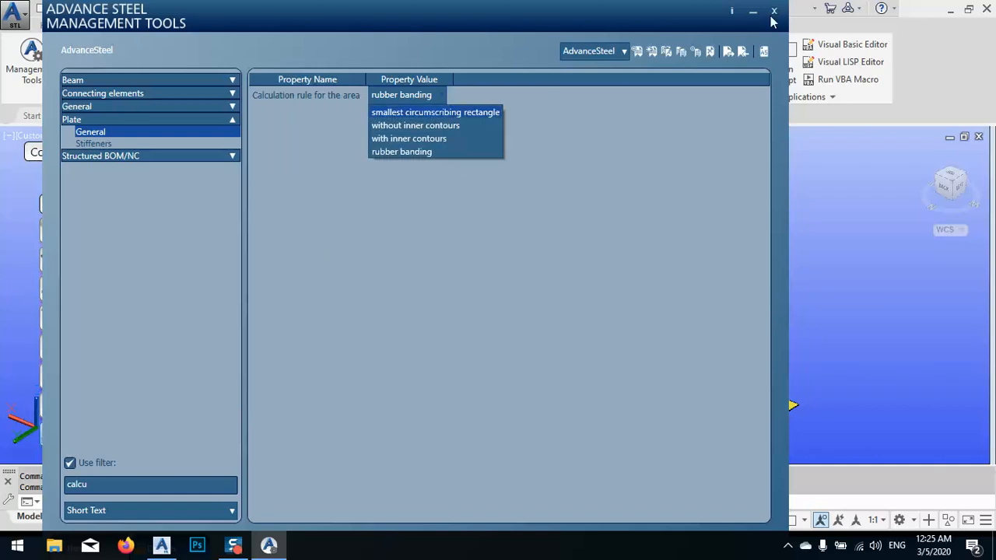
click(660, 175)
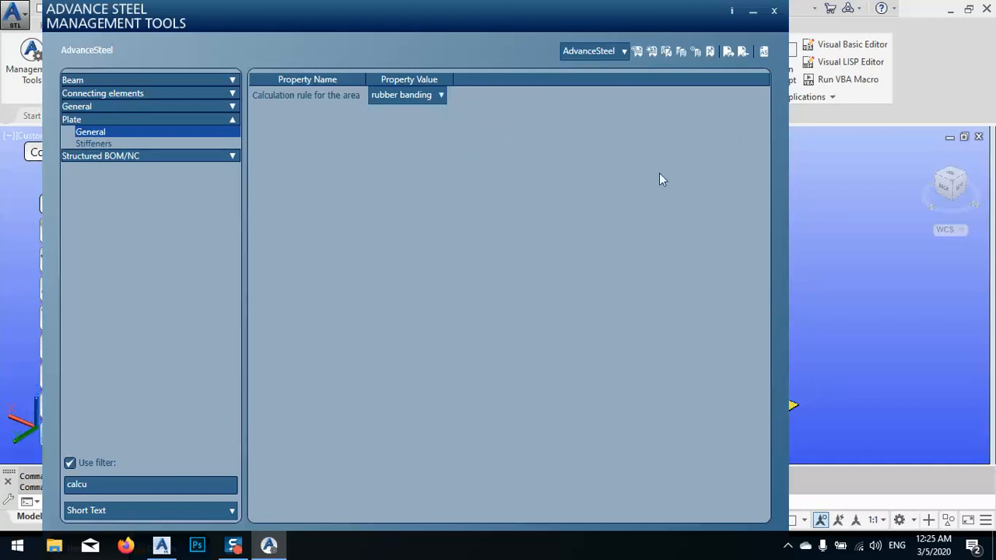
click(774, 11)
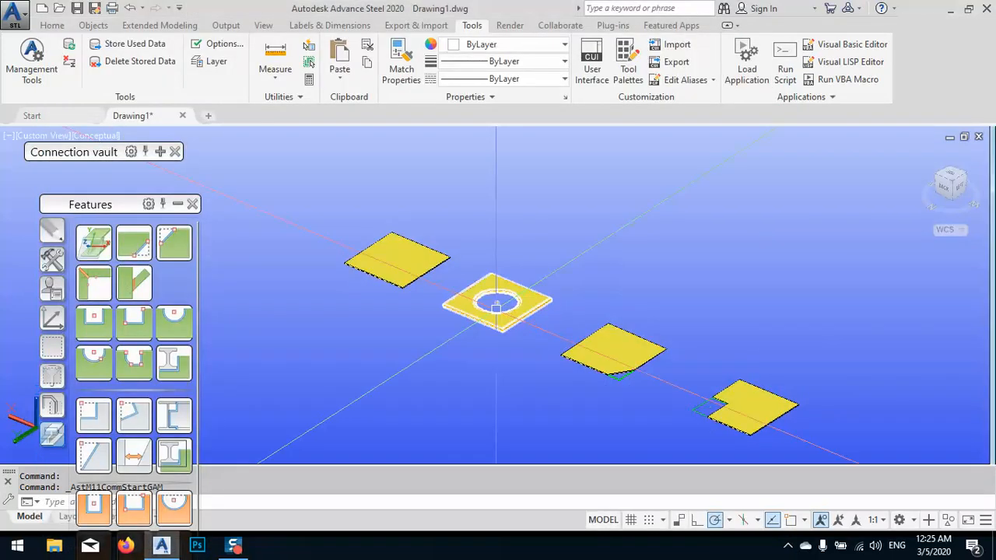
scroll(498, 303, up, 5)
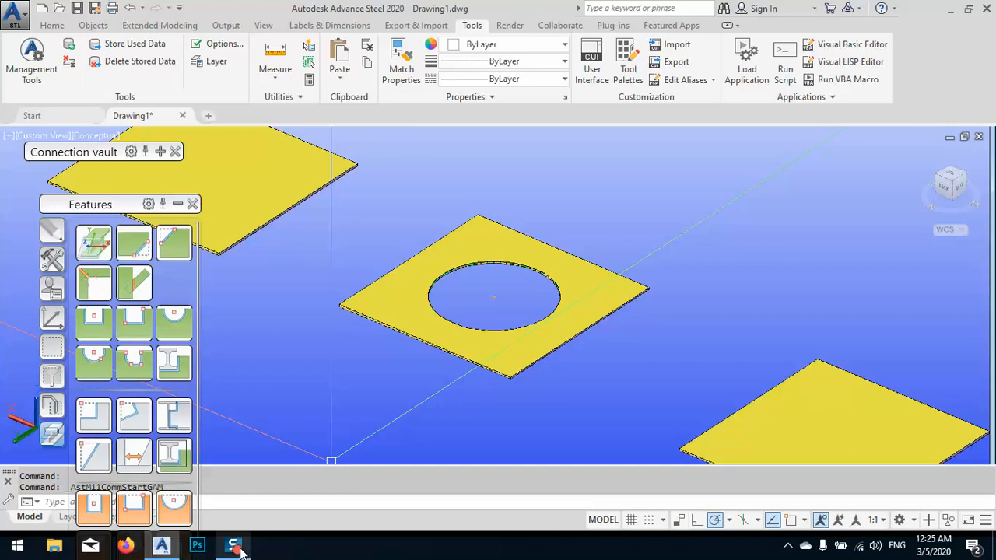
mouse_move(240, 551)
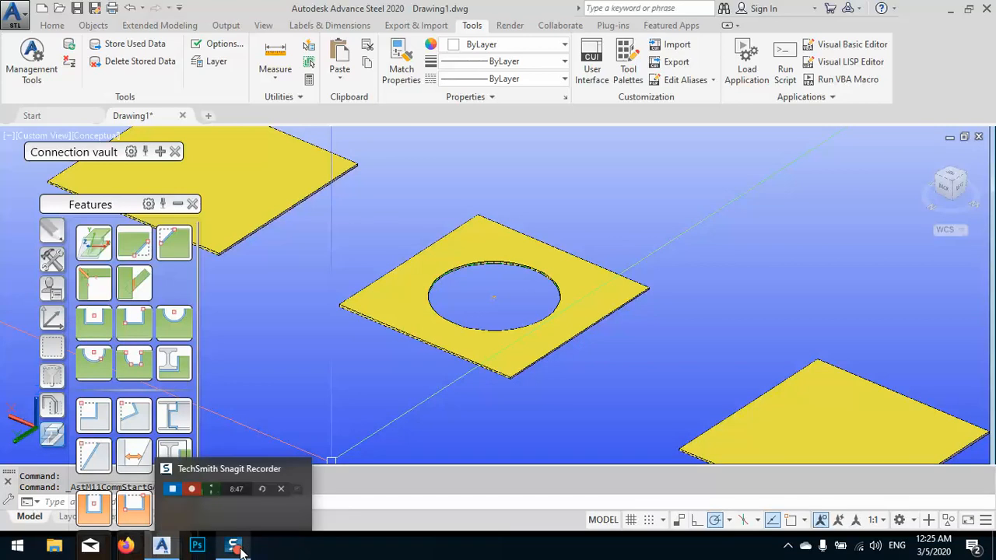